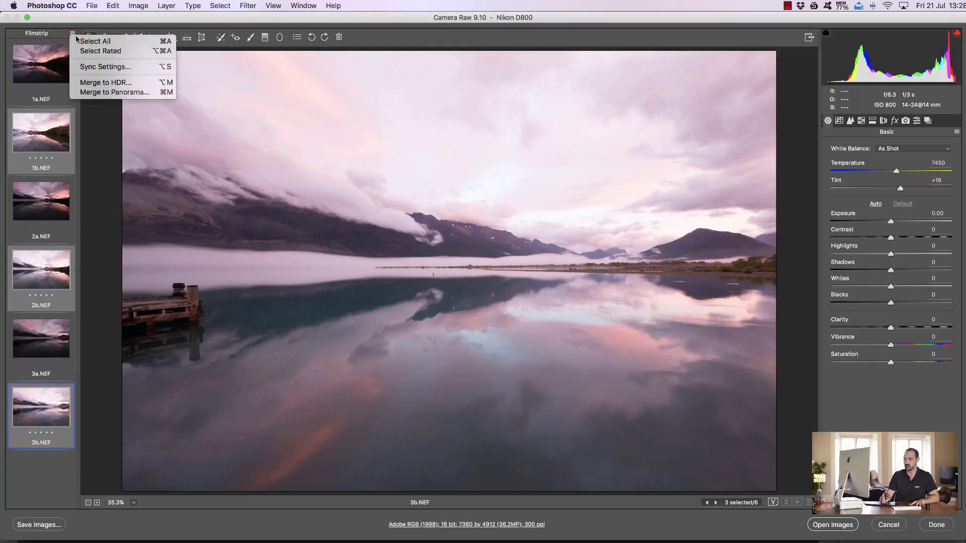
Merge the selected 1b, 2b and 3b images into a spherical panorama and save it as 3b-Pano in the Landscape pano folder.
{"action": "left_click", "coordinate": [126, 93]}
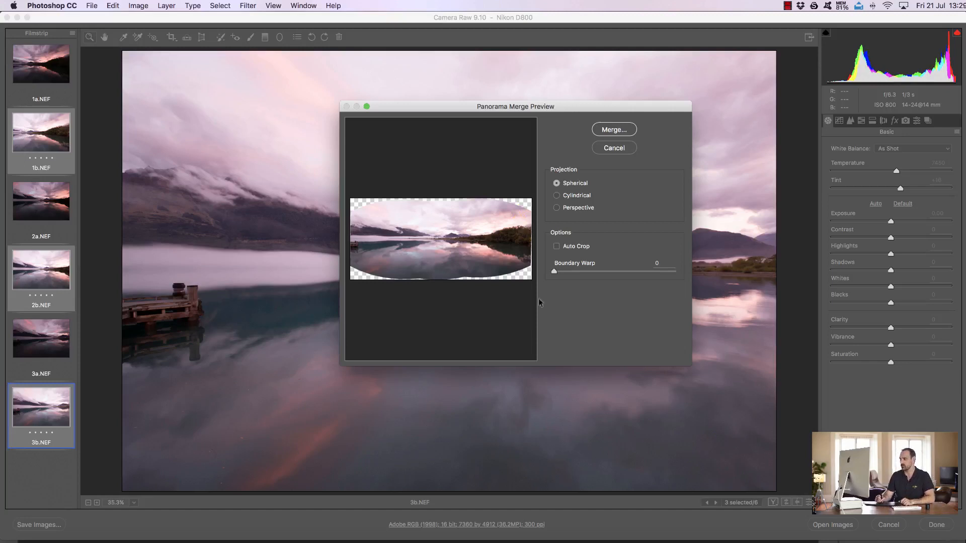
{"action": "left_click", "coordinate": [623, 129]}
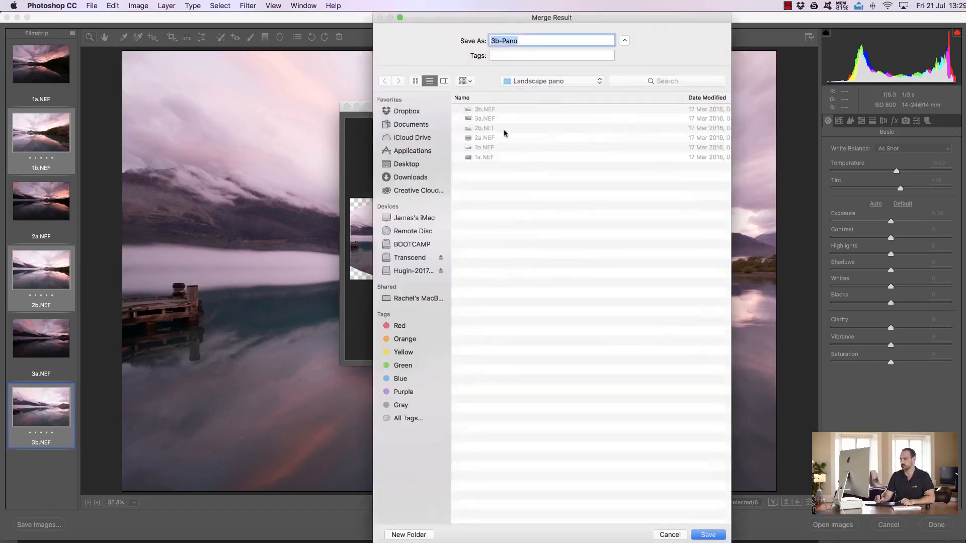
{"action": "left_click", "coordinate": [709, 535]}
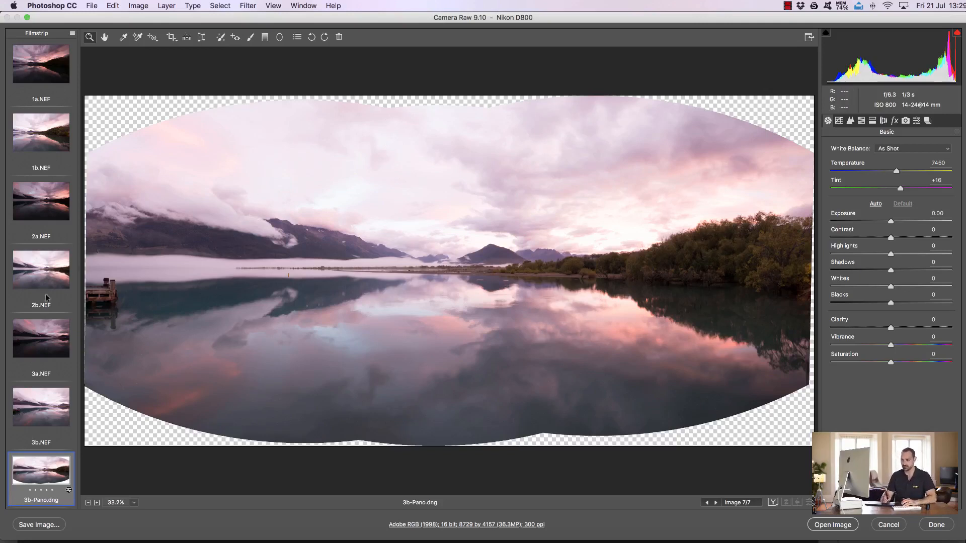
Select 3a, 2a and 1a, merge them into a spherical panorama and save it as 3a-Pano.
{"action": "left_click", "coordinate": [38, 345]}
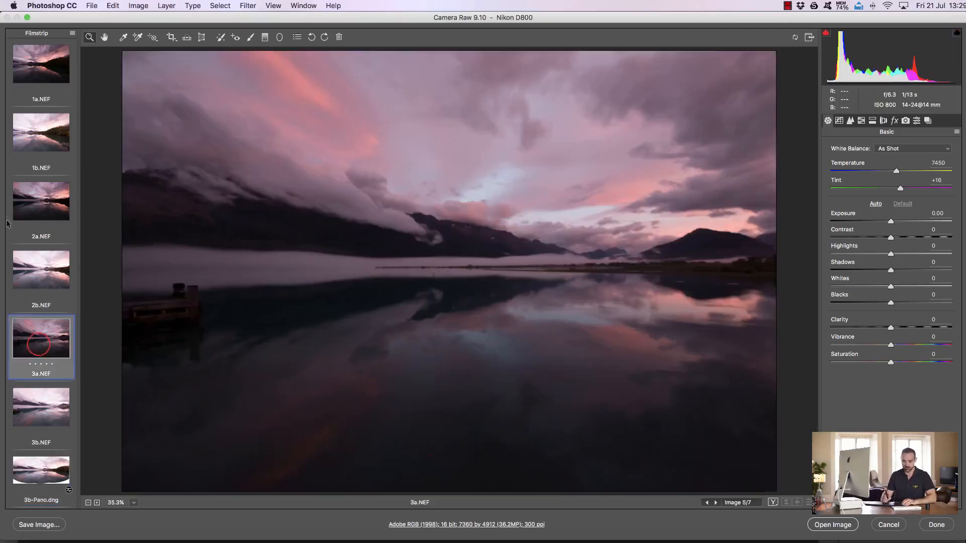
{"action": "left_click", "coordinate": [33, 200], "text": "super"}
{"action": "left_click", "coordinate": [45, 72], "text": "super"}
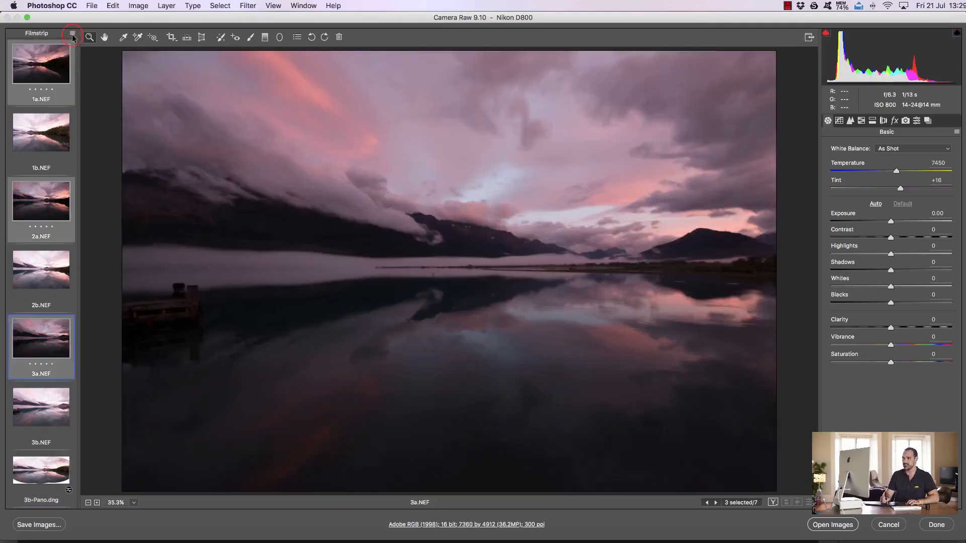
{"action": "left_click", "coordinate": [72, 33]}
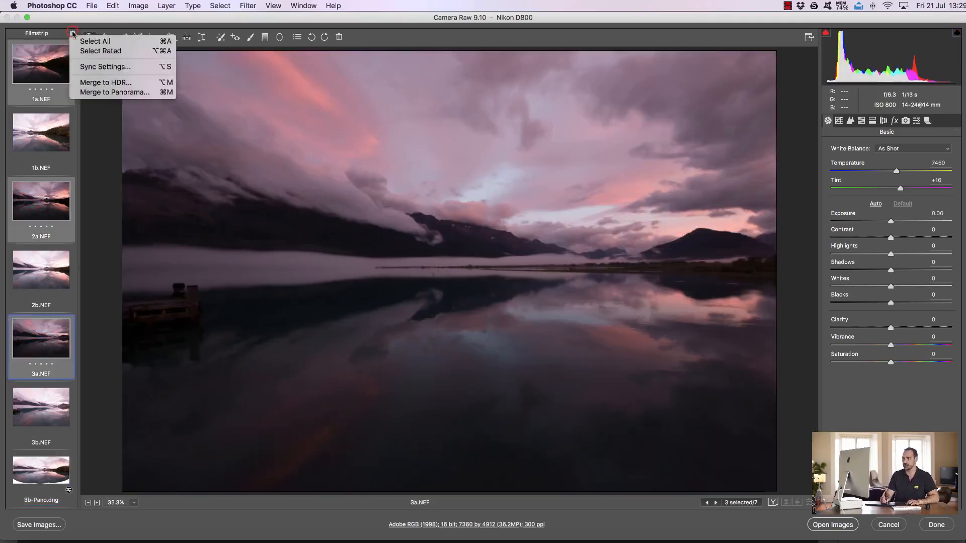
{"action": "left_click", "coordinate": [136, 93]}
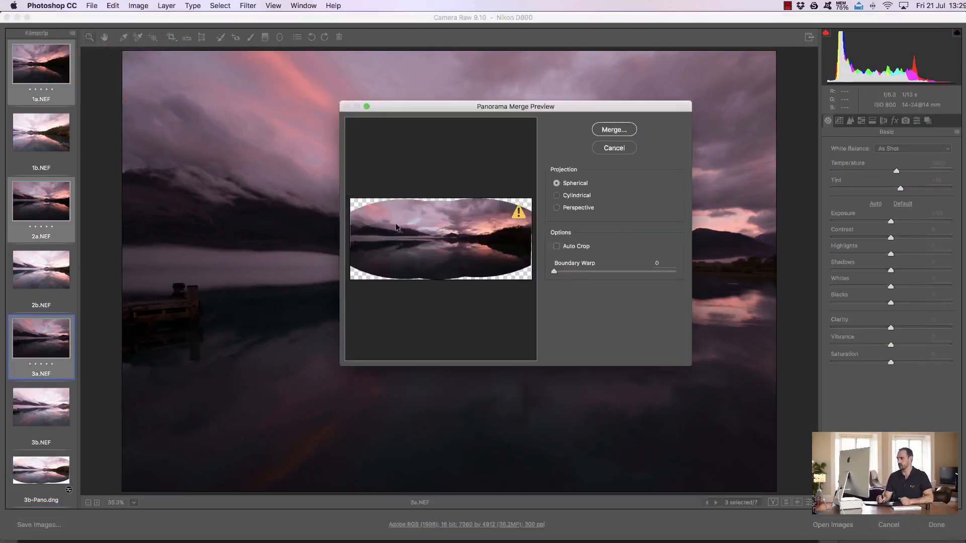
{"action": "left_click", "coordinate": [624, 130]}
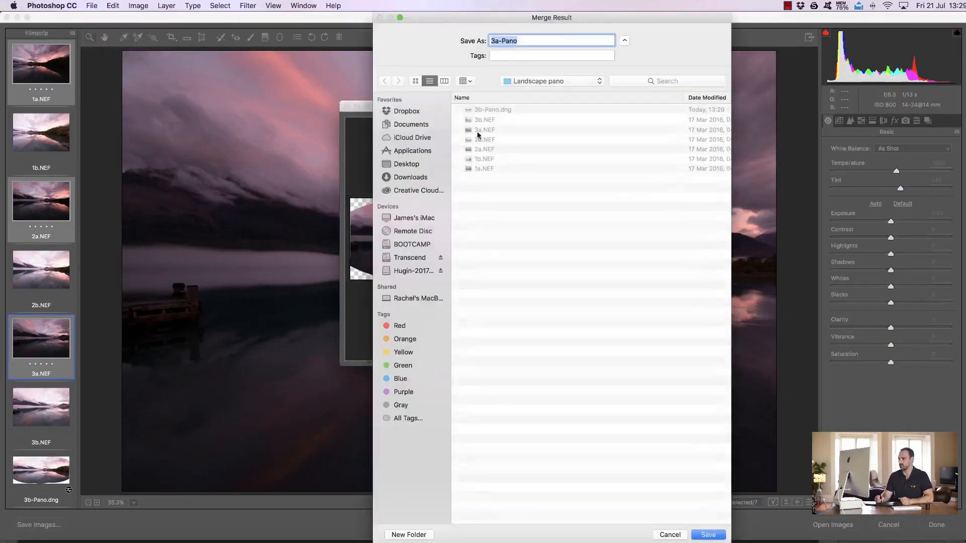
{"action": "left_click", "coordinate": [707, 534]}
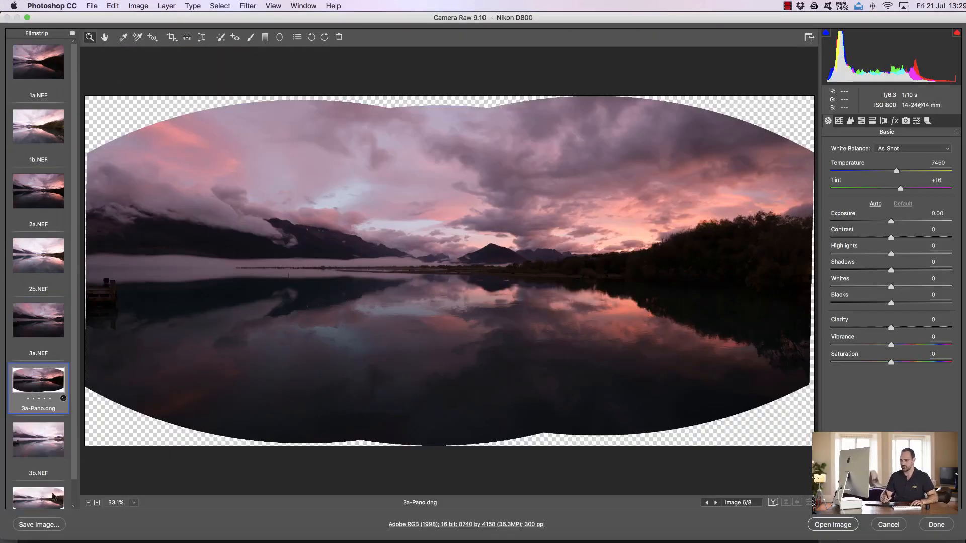
Open both merged panoramas for editing and stack them as two layers in one document with InstaMask.
{"action": "left_click", "coordinate": [42, 499], "text": "super"}
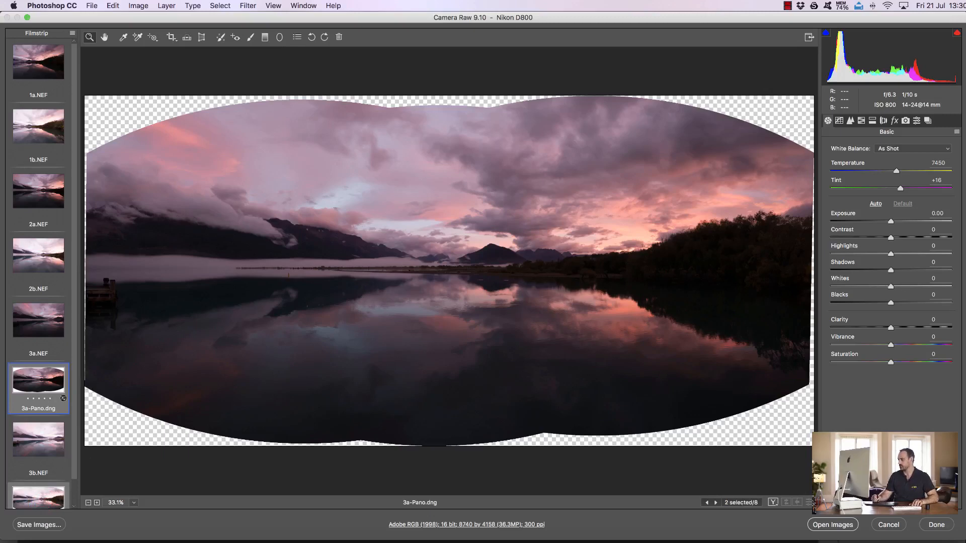
{"action": "left_click", "coordinate": [840, 525]}
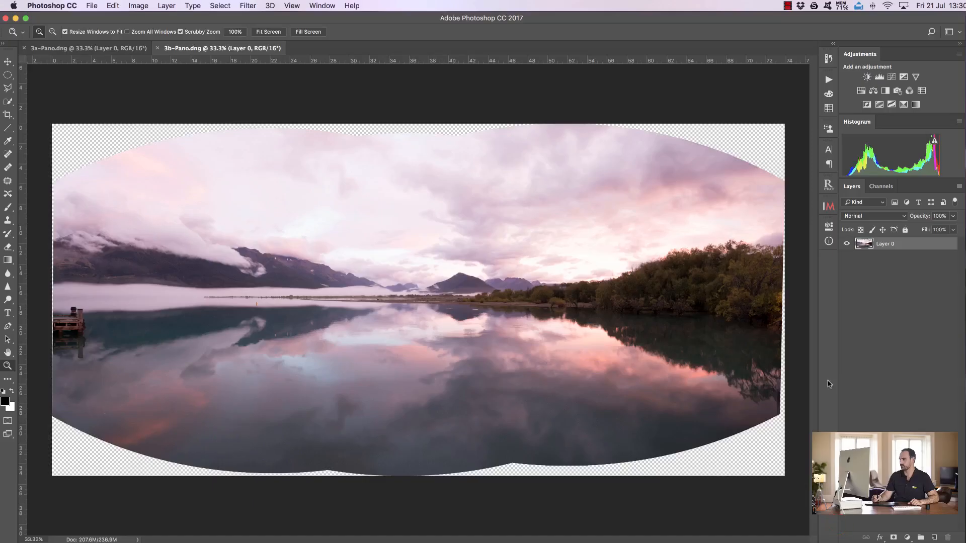
{"action": "left_click", "coordinate": [828, 206]}
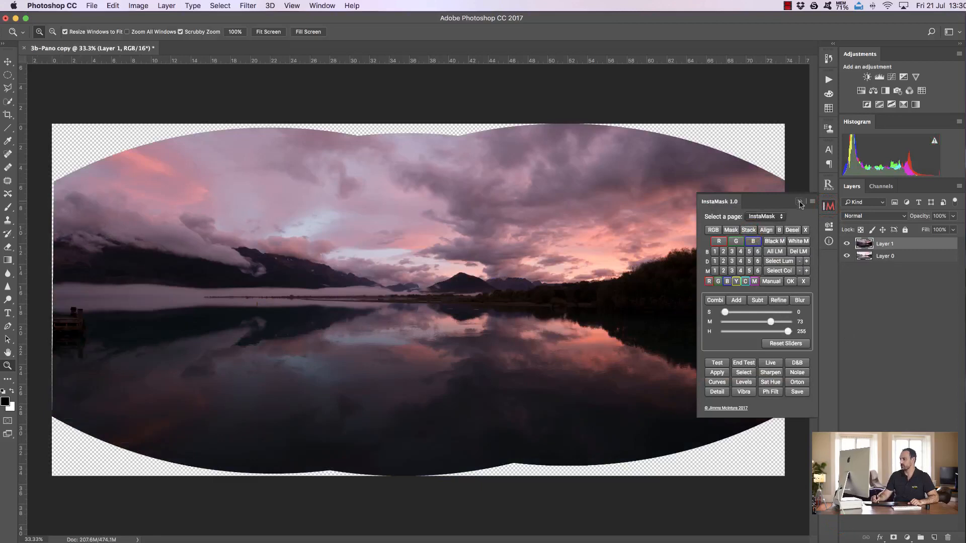
{"action": "left_click", "coordinate": [800, 201]}
{"action": "left_click", "coordinate": [842, 245]}
{"action": "left_click", "coordinate": [843, 246]}
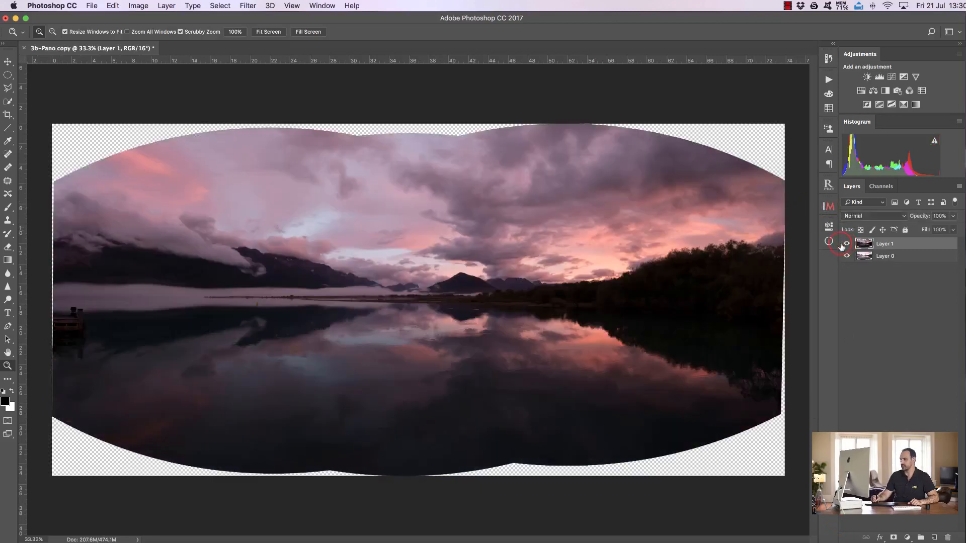
Set Layer 1's blend mode to Difference and compare both layers around the central mountain.
{"action": "left_click", "coordinate": [859, 219]}
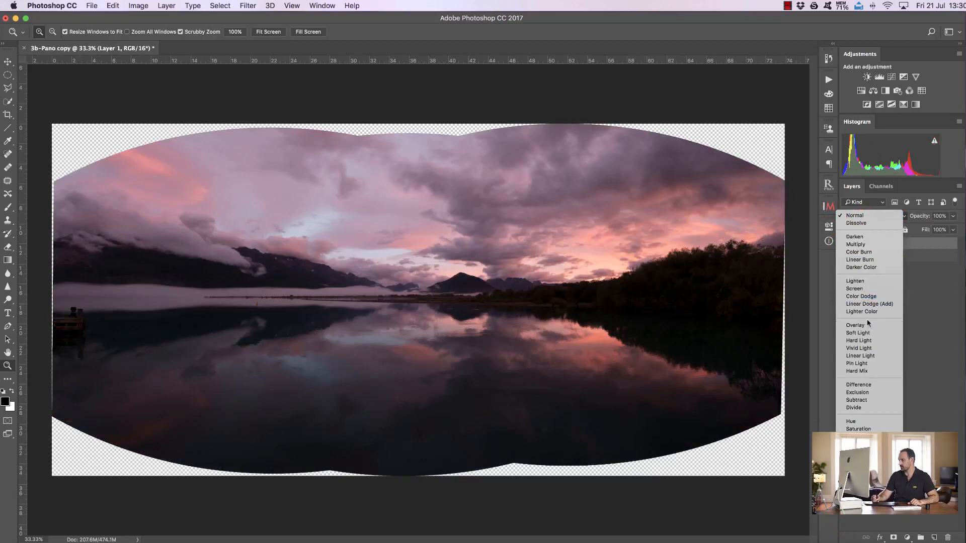
{"action": "left_click", "coordinate": [857, 384]}
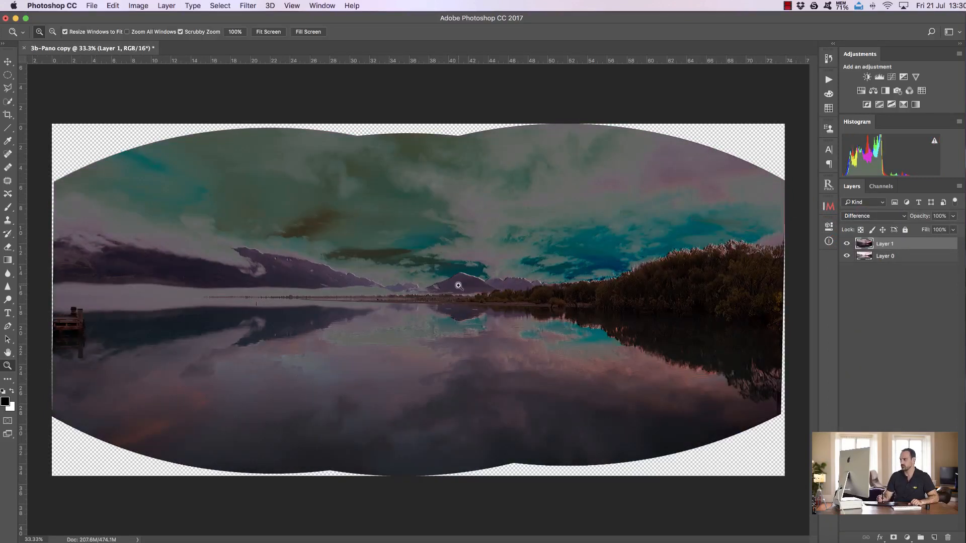
{"action": "left_click", "coordinate": [460, 283]}
{"action": "left_click_drag", "start_coordinate": [508, 290], "coordinate": [519, 295]}
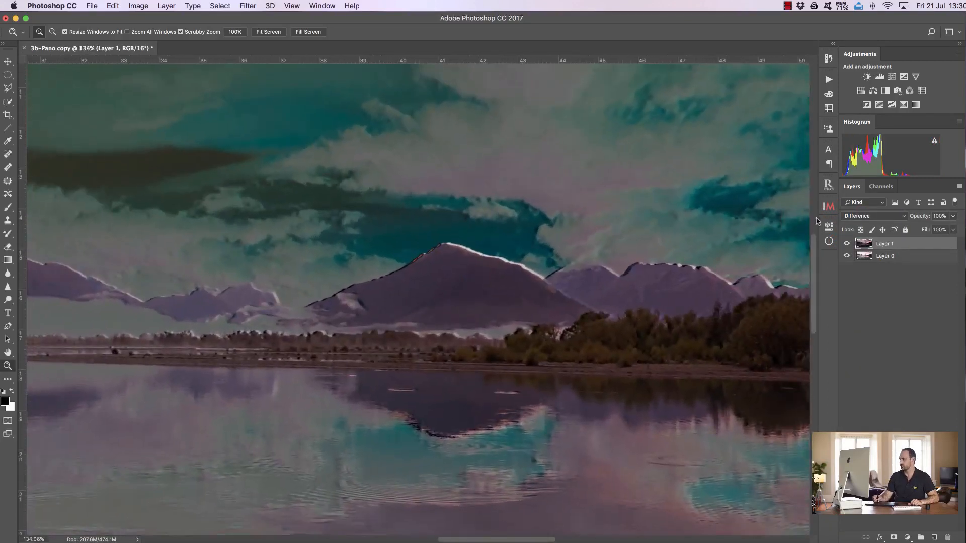
{"action": "left_click", "coordinate": [847, 244]}
{"action": "left_click", "coordinate": [846, 244]}
Shift Layer 1 slightly with the Move tool until its central mountain outline lines up with Layer 0.
{"action": "left_click", "coordinate": [863, 219]}
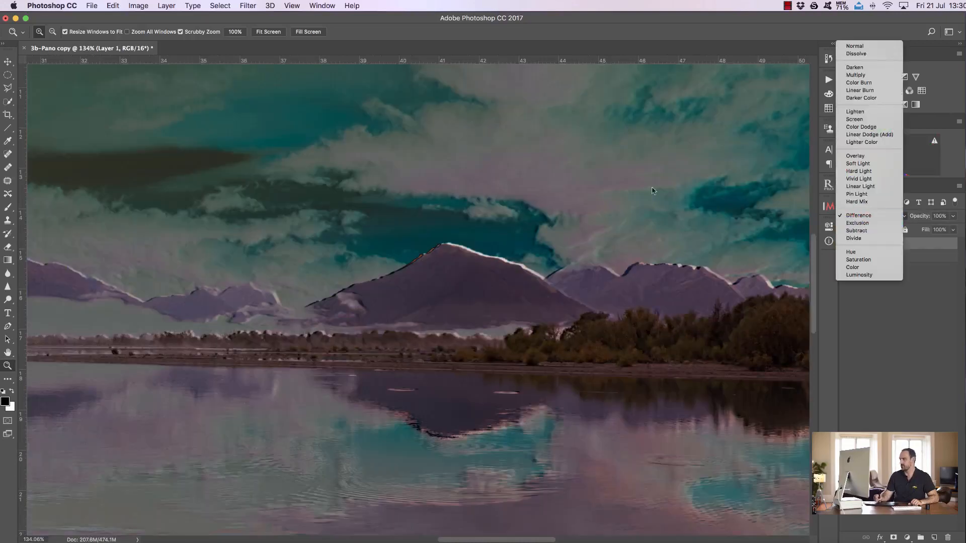
{"action": "left_click", "coordinate": [7, 62]}
{"action": "left_click", "coordinate": [7, 62]}
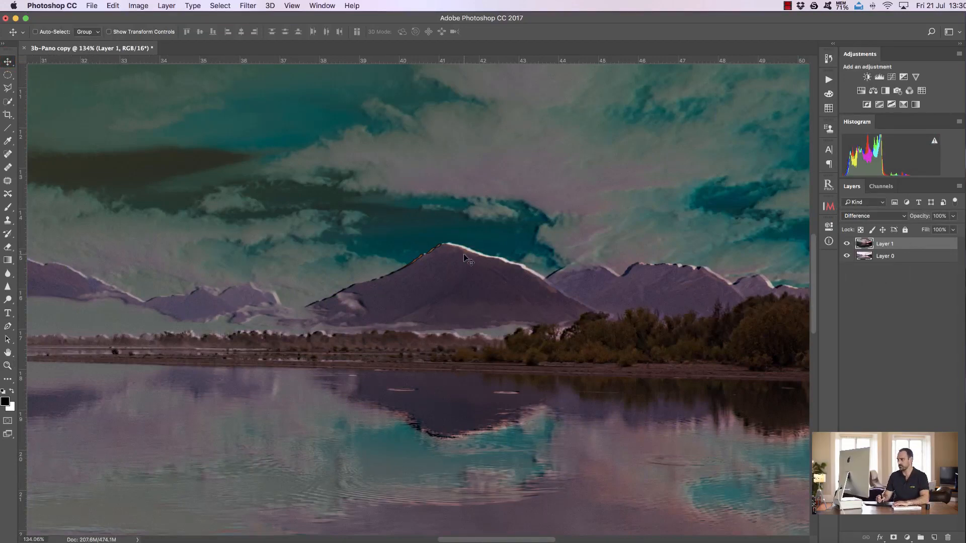
{"action": "left_click_drag", "start_coordinate": [461, 255], "coordinate": [457, 263]}
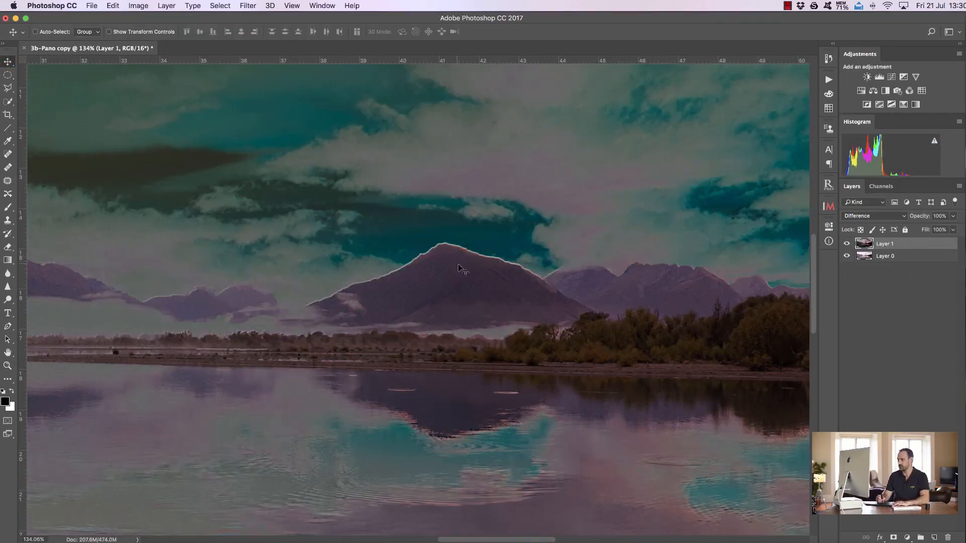
{"action": "key", "text": "Down"}
{"action": "key", "text": "Down"}
{"action": "key", "text": "Down"}
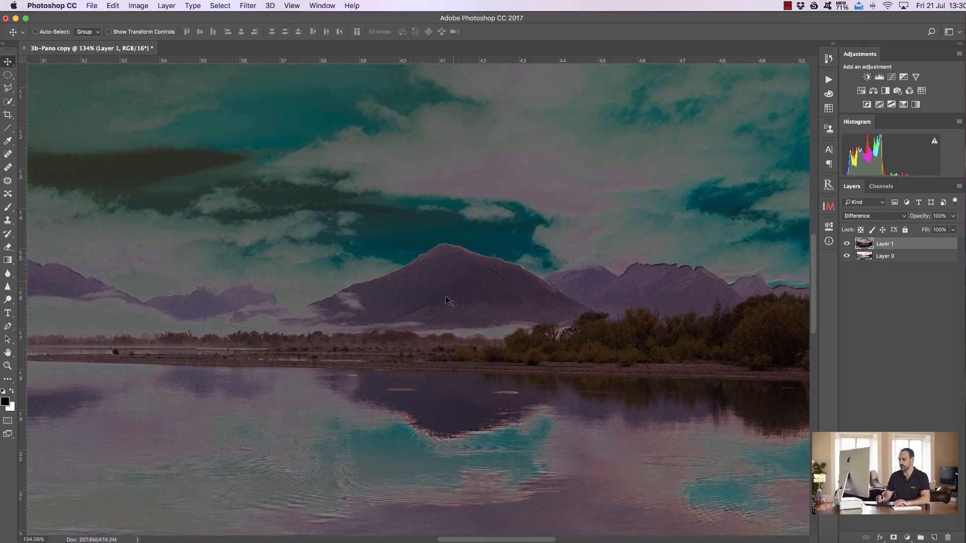
Check the alignment along the tree line and the far mountain range, and return Layer 1's blend mode to Normal.
{"action": "scroll", "coordinate": [530, 520], "scroll_direction": "down", "scroll_amount": 2}
{"action": "left_click_drag", "start_coordinate": [516, 539], "coordinate": [554, 539]}
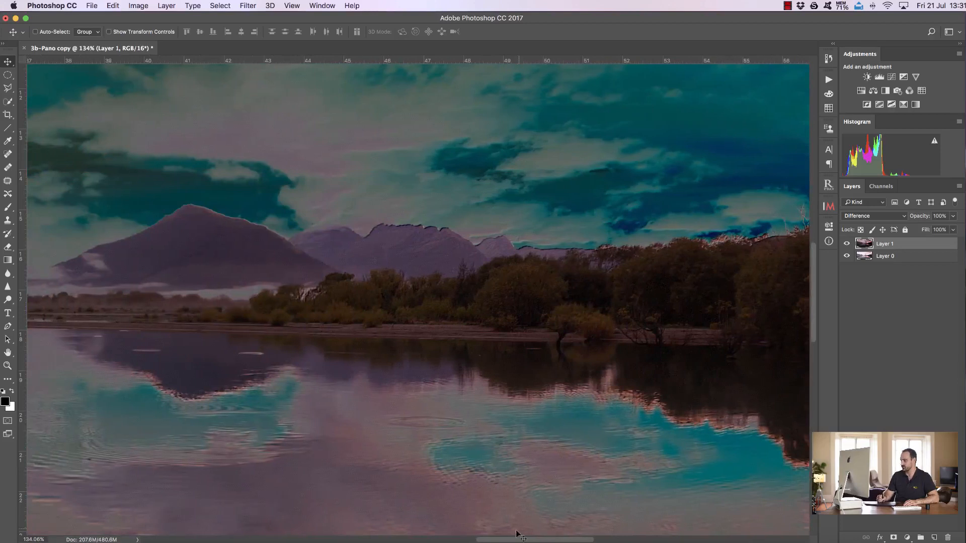
{"action": "left_click_drag", "start_coordinate": [509, 539], "coordinate": [372, 539]}
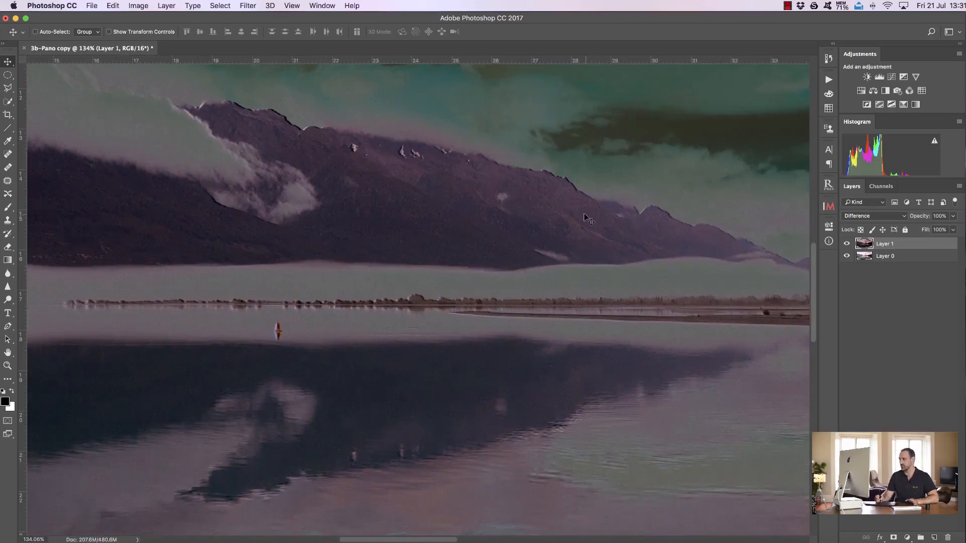
{"action": "left_click", "coordinate": [877, 216]}
{"action": "left_click", "coordinate": [857, 43]}
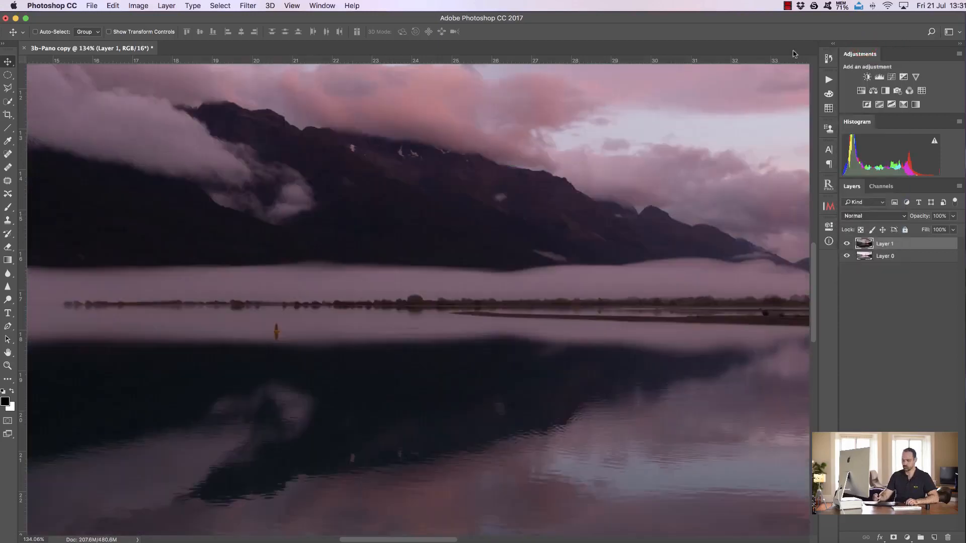
{"action": "key", "text": "super+0"}
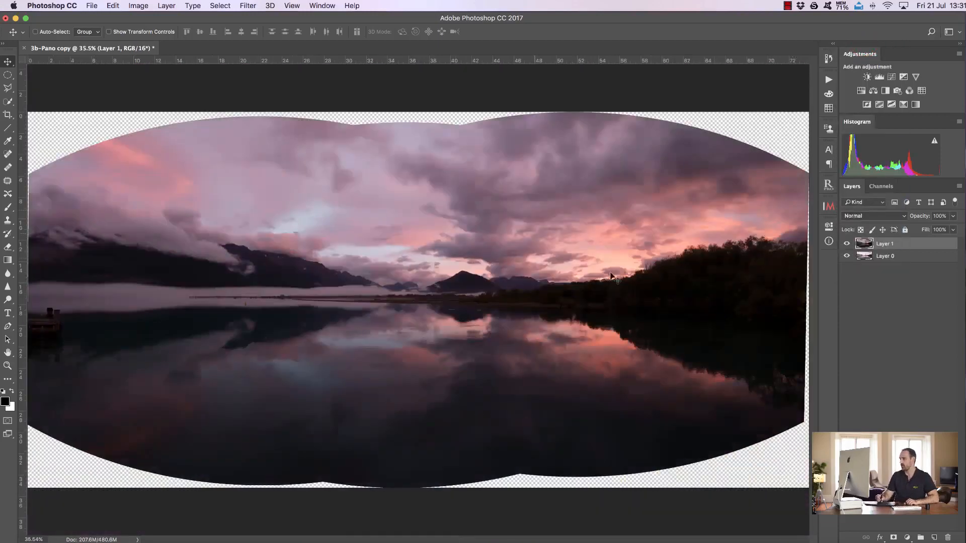
Auto-align Layer 1 and Layer 0 using the Auto projection.
{"action": "left_click", "coordinate": [894, 257], "text": "shift"}
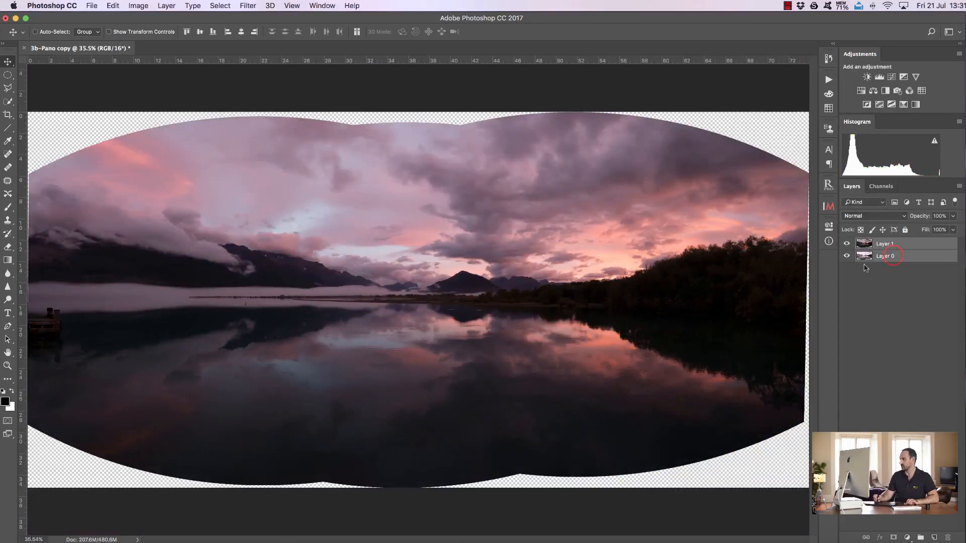
{"action": "left_click", "coordinate": [113, 5]}
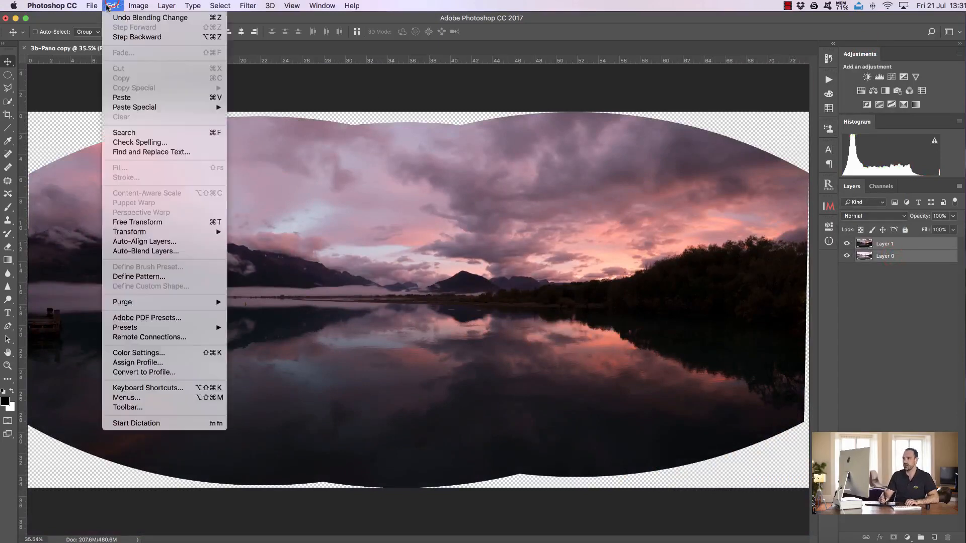
{"action": "left_click", "coordinate": [151, 244]}
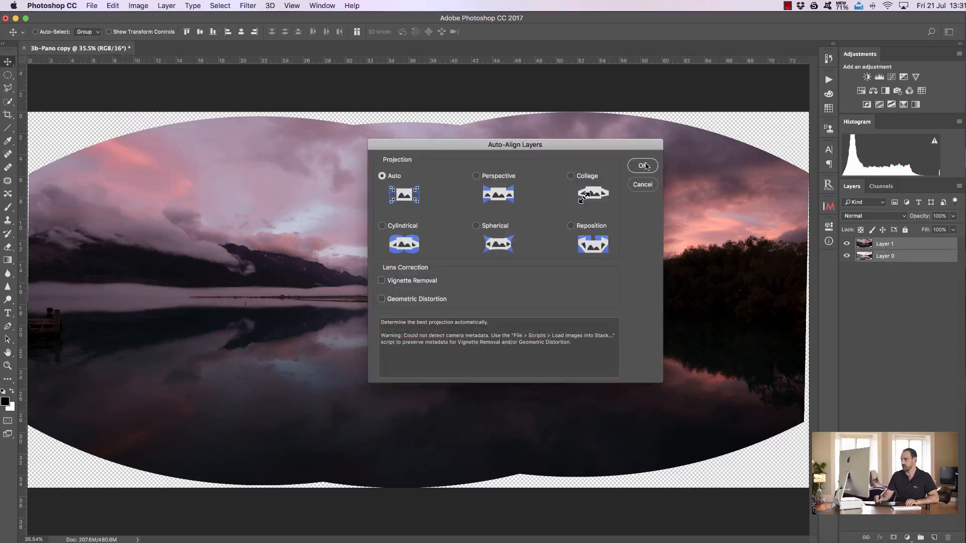
{"action": "left_click", "coordinate": [641, 162]}
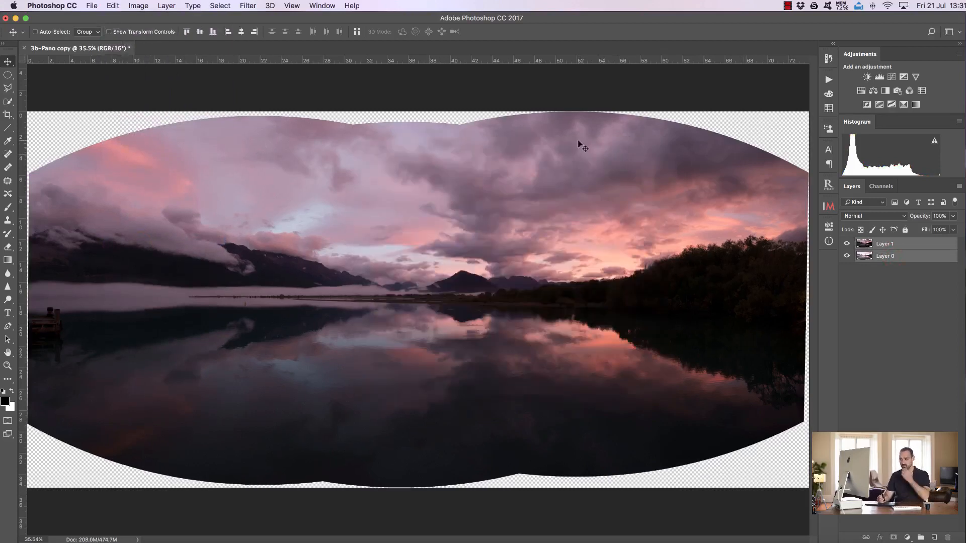
Compare the two aligned layers at the central peak and set Layer 1's blend mode to Difference.
{"action": "left_click", "coordinate": [8, 367]}
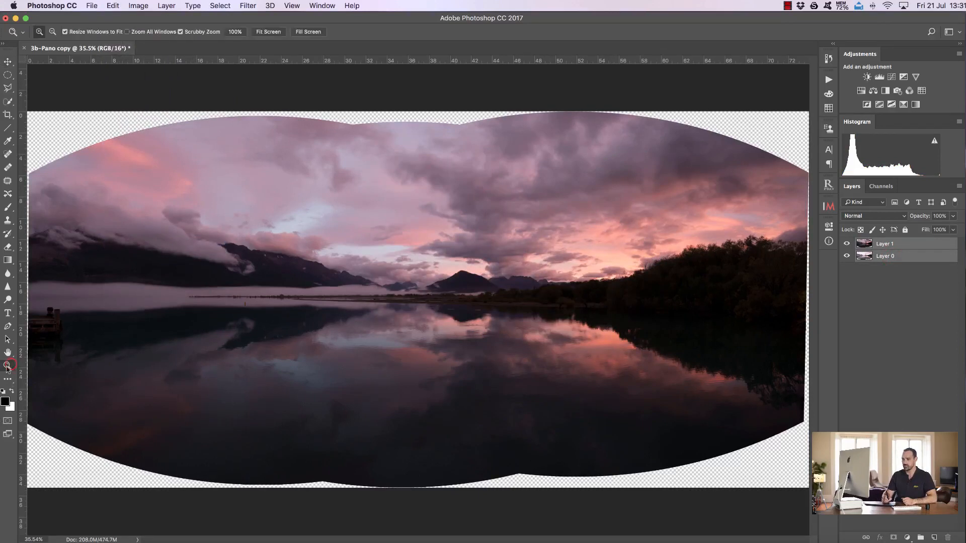
{"action": "left_click_drag", "start_coordinate": [466, 271], "coordinate": [591, 287]}
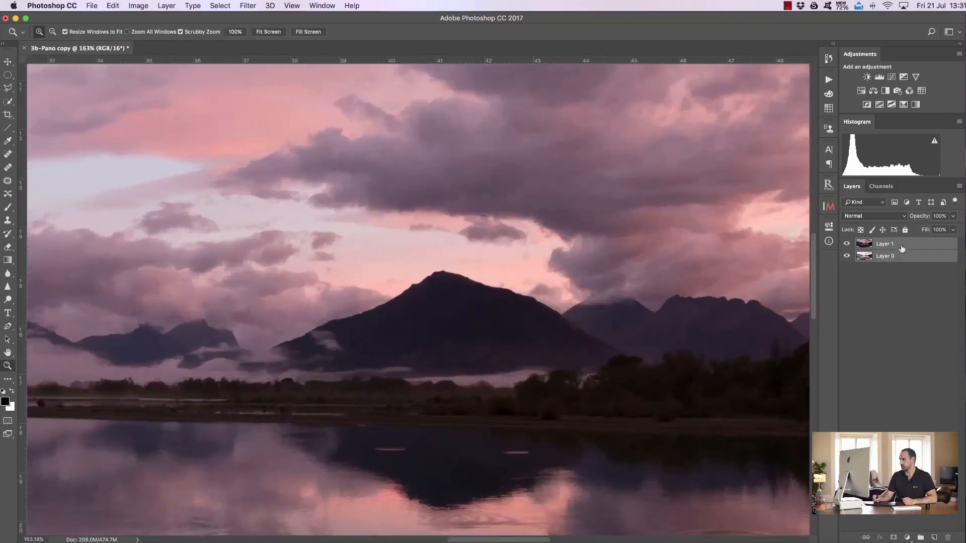
{"action": "left_click", "coordinate": [847, 244]}
{"action": "left_click", "coordinate": [846, 243]}
{"action": "left_click", "coordinate": [846, 244]}
{"action": "left_click", "coordinate": [846, 244]}
{"action": "left_click", "coordinate": [882, 249]}
{"action": "left_click", "coordinate": [873, 216]}
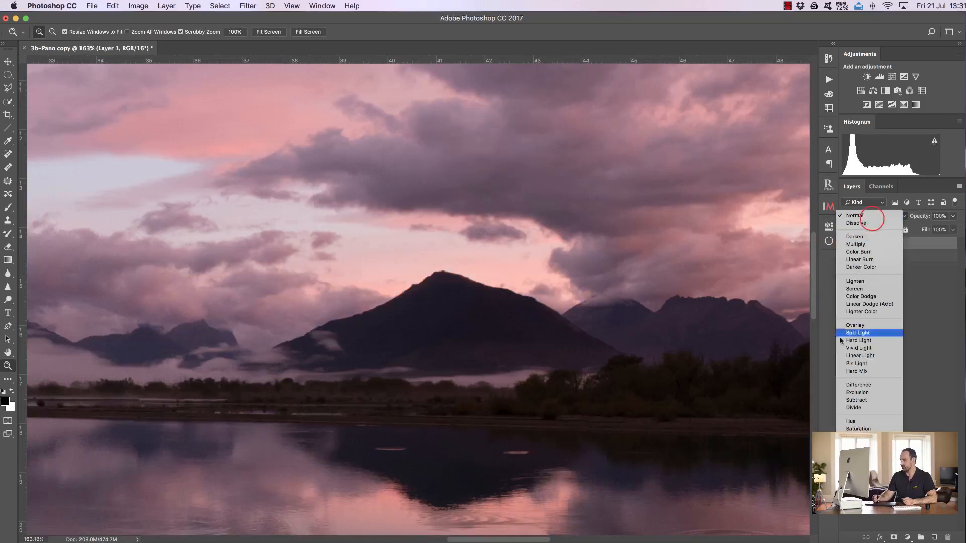
{"action": "left_click", "coordinate": [850, 386]}
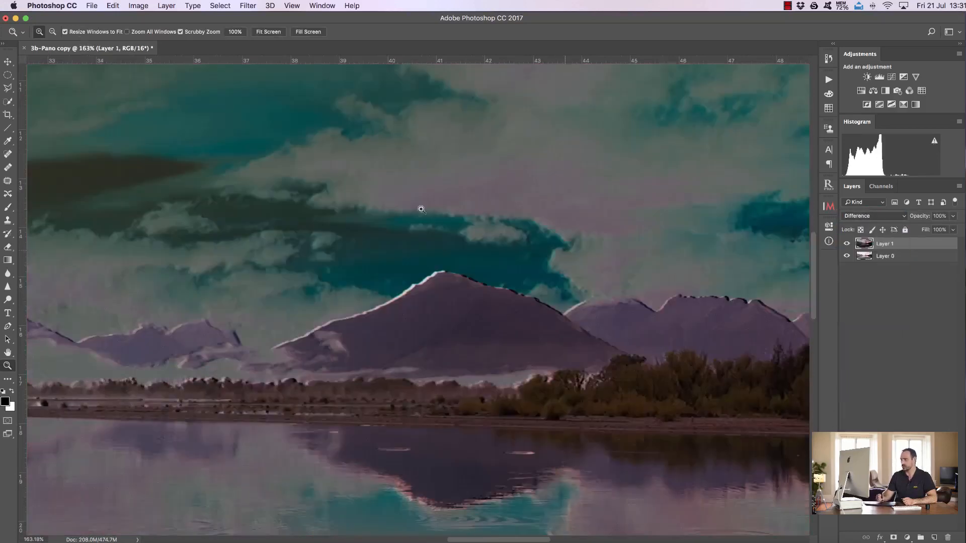
Nudge Layer 1 slightly to the right until the central mountain edges coincide, and check the alignment along the far mountain range.
{"action": "key", "text": "v"}
{"action": "left_click_drag", "start_coordinate": [446, 304], "coordinate": [448, 302]}
{"action": "key", "text": "Right"}
{"action": "key", "text": "Right"}
{"action": "key", "text": "Right"}
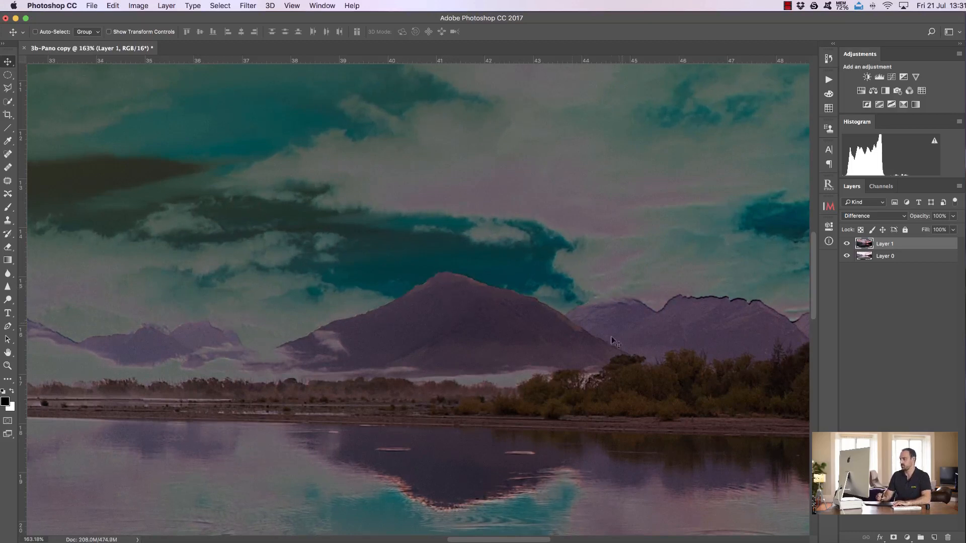
{"action": "left_click_drag", "start_coordinate": [494, 541], "coordinate": [425, 521]}
{"action": "scroll", "coordinate": [425, 521], "scroll_direction": "left", "scroll_amount": 10}
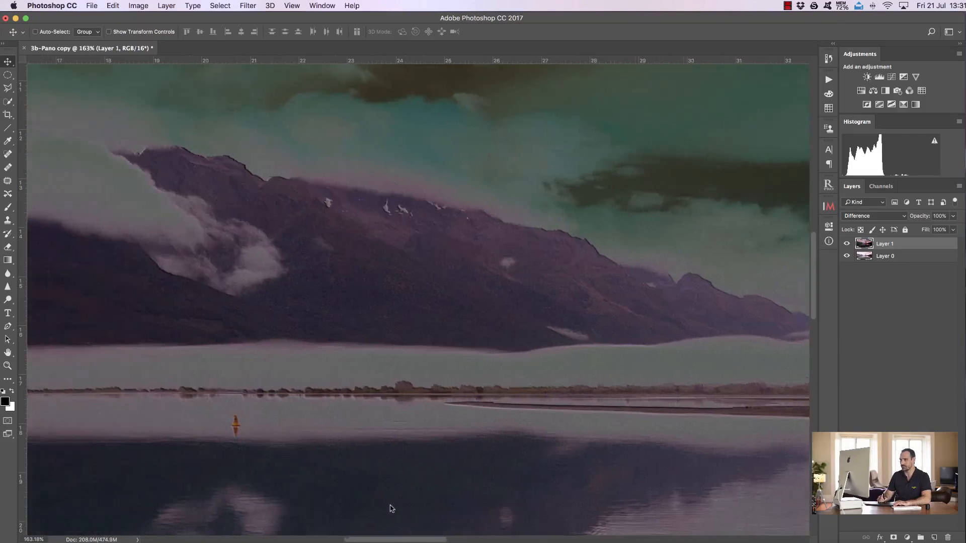
{"action": "key", "text": "super+0"}
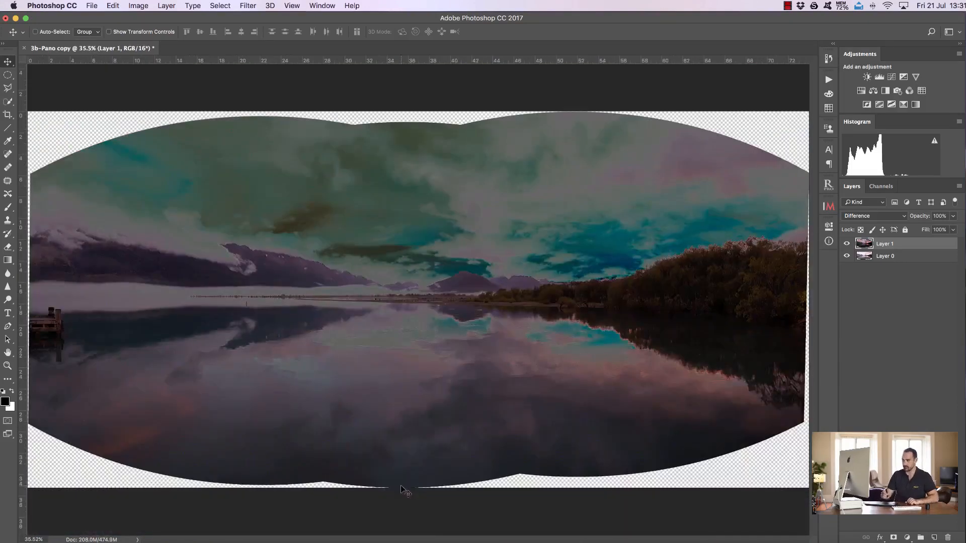
Set Layer 1's blend mode to Normal and toggle its visibility to compare the aligned dark and bright panoramas.
{"action": "left_click", "coordinate": [850, 217]}
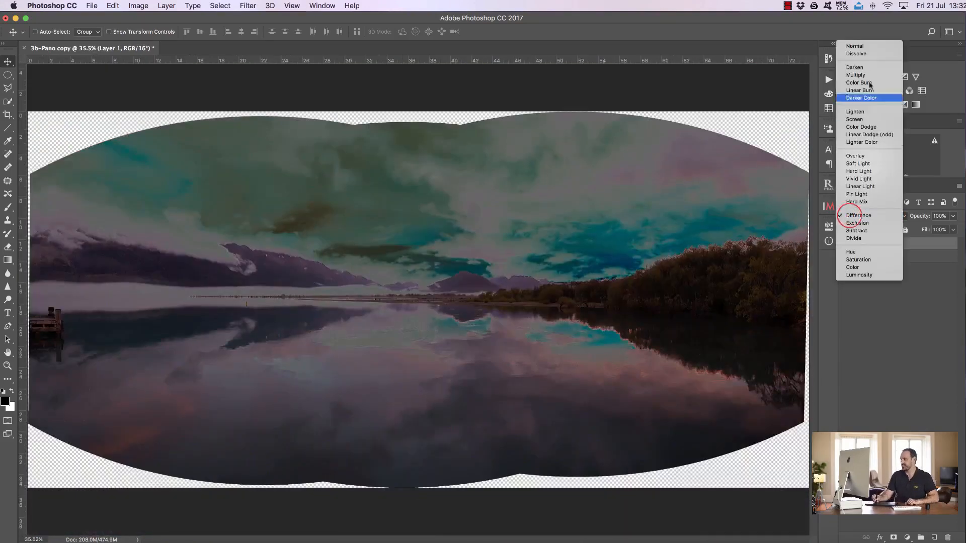
{"action": "left_click", "coordinate": [852, 48]}
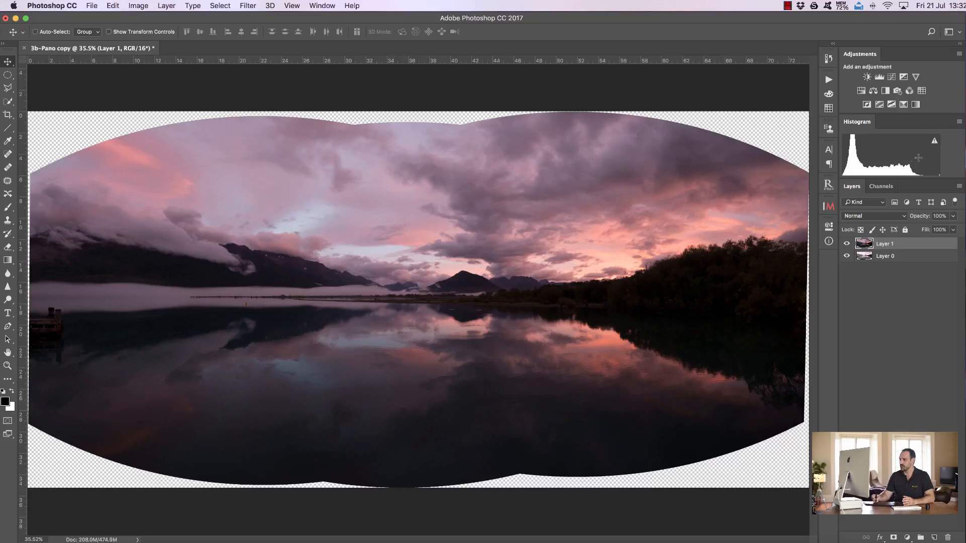
{"action": "left_click", "coordinate": [846, 243]}
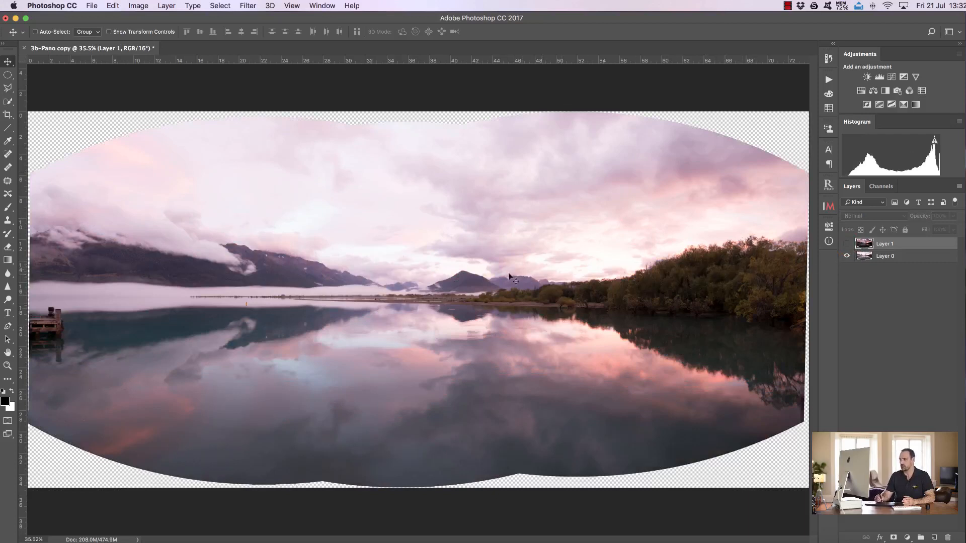
{"action": "key", "text": "super+"}
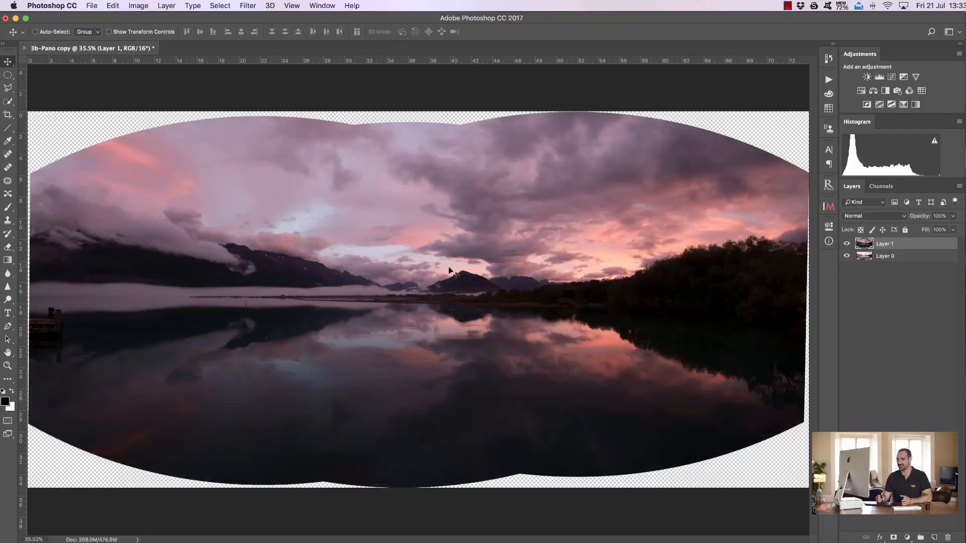
{"action": "left_click", "coordinate": [847, 243]}
{"action": "left_click", "coordinate": [847, 243]}
{"action": "left_click", "coordinate": [848, 243]}
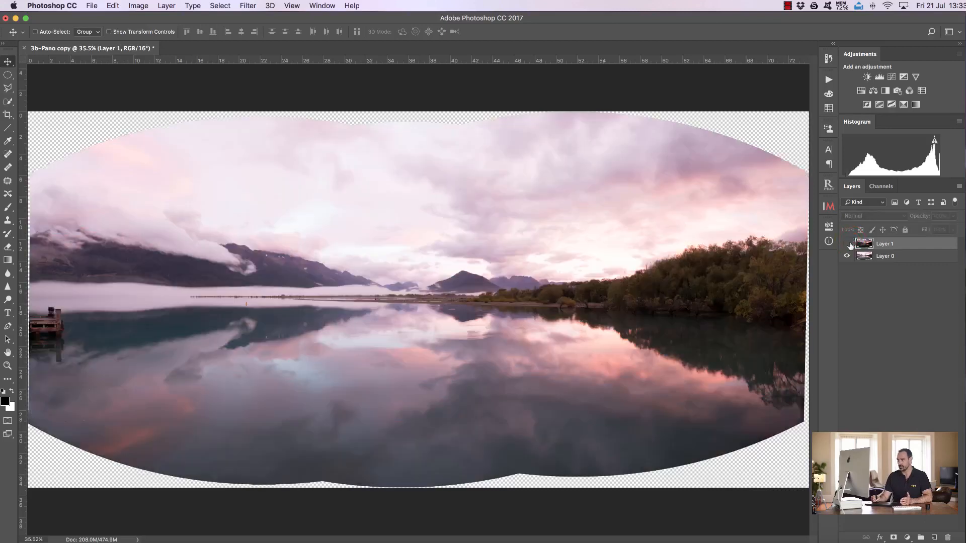
{"action": "left_click", "coordinate": [848, 244]}
Close the panorama document without saving and open the six NEF exposures, 1a to 3b, in Camera Raw.
{"action": "left_click", "coordinate": [25, 49]}
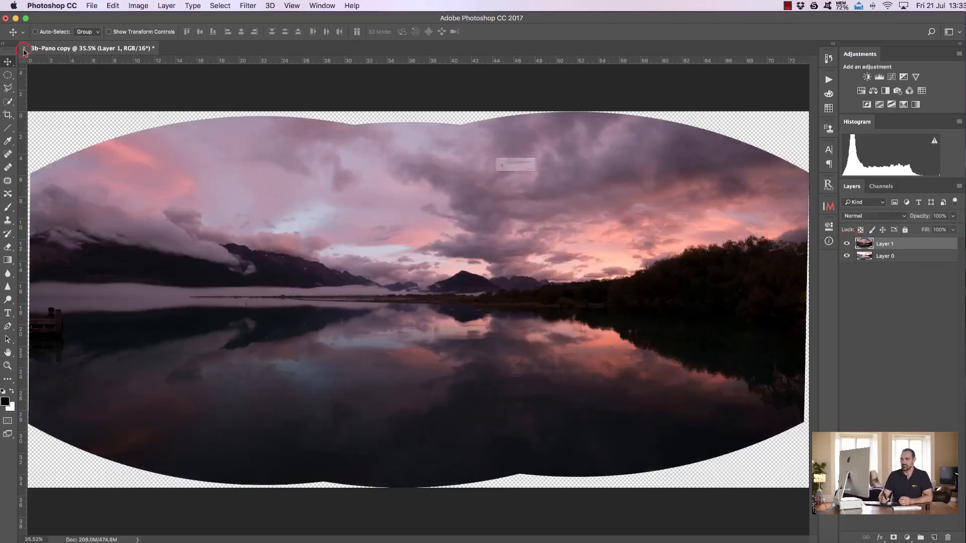
{"action": "left_click", "coordinate": [479, 194]}
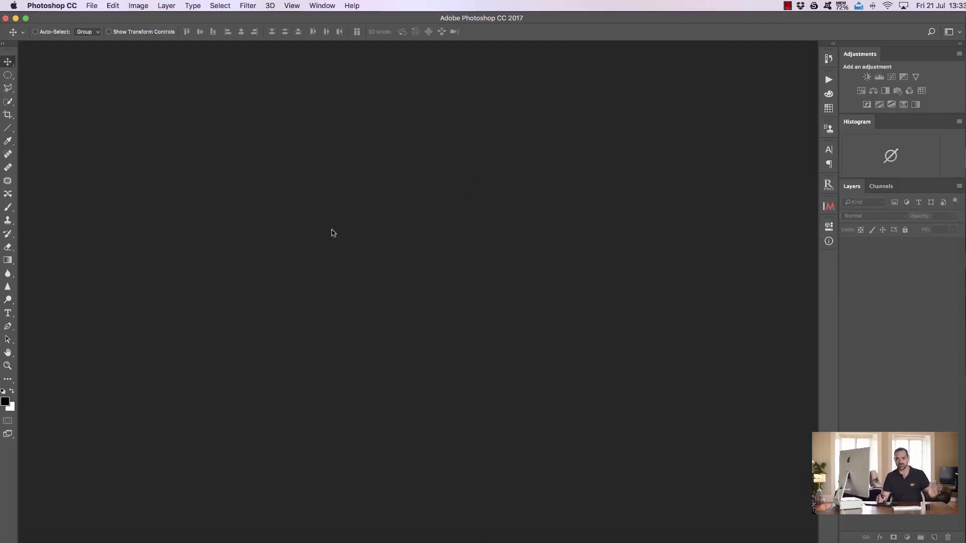
{"action": "left_click", "coordinate": [48, 540]}
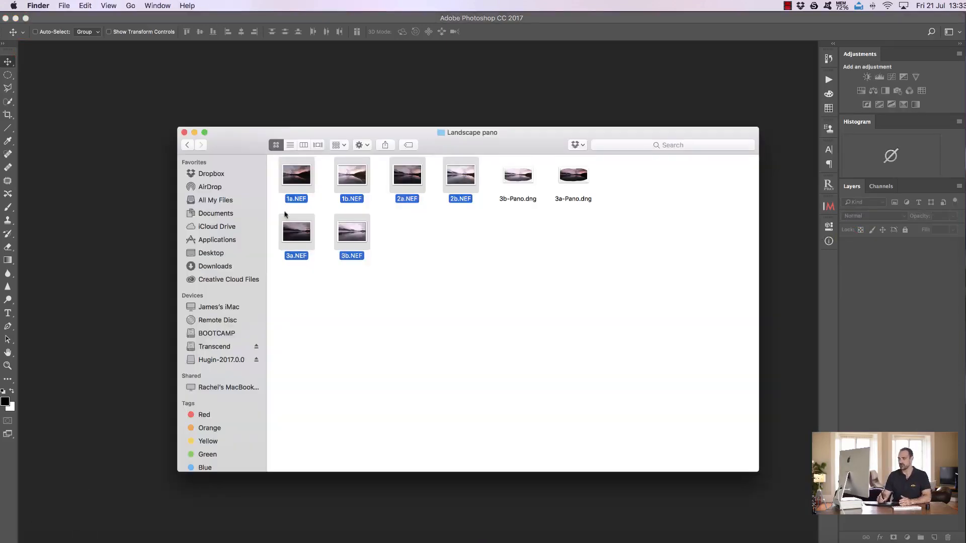
{"action": "left_click_drag", "start_coordinate": [351, 233], "coordinate": [134, 234]}
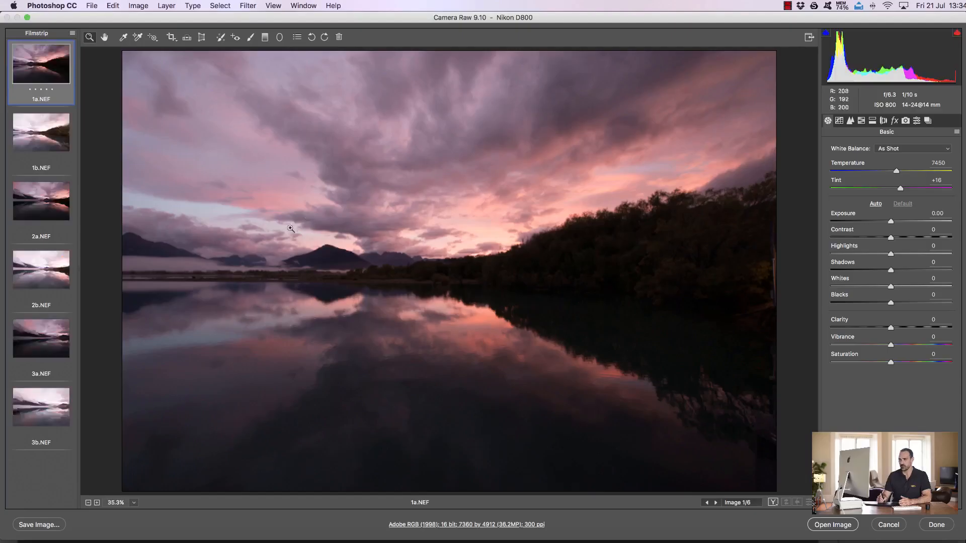
Select all six exposures, enable lens corrections on them, and return to the Basic adjustments.
{"action": "left_click", "coordinate": [72, 33]}
{"action": "left_click", "coordinate": [93, 37]}
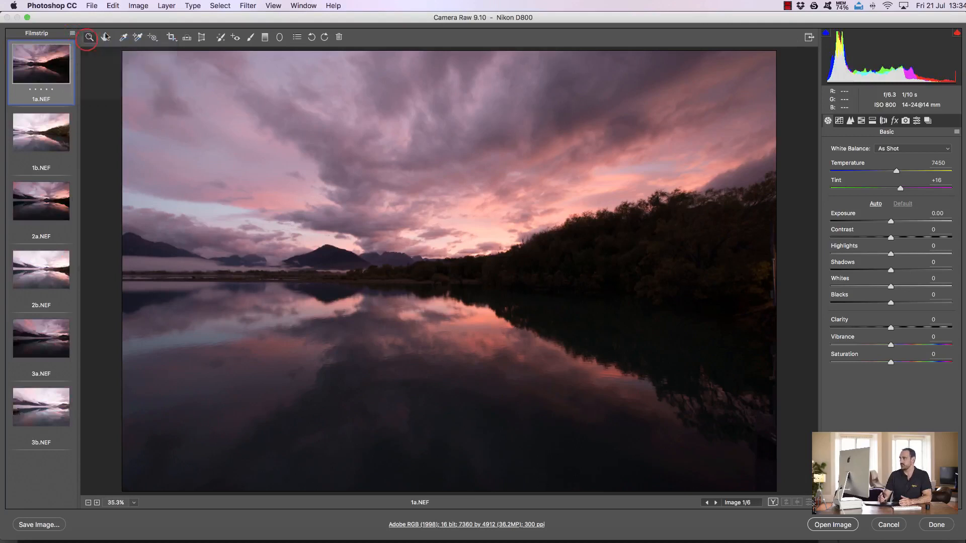
{"action": "left_click", "coordinate": [884, 121]}
{"action": "left_click", "coordinate": [850, 166]}
{"action": "left_click", "coordinate": [849, 176]}
{"action": "left_click", "coordinate": [828, 121]}
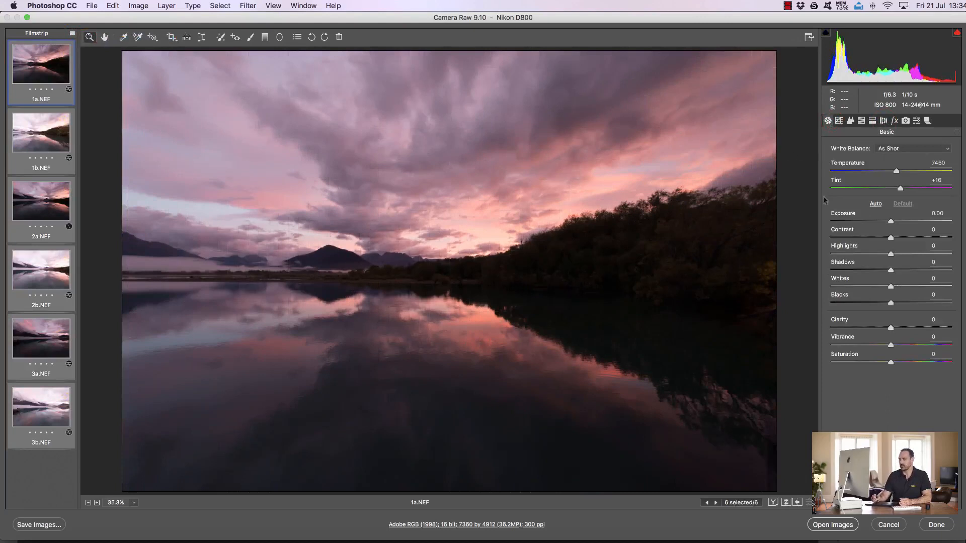
Try raising Shadows to +51 on all six exposures, and reset the adjustment to the defaults.
{"action": "left_click_drag", "start_coordinate": [916, 272], "coordinate": [920, 270]}
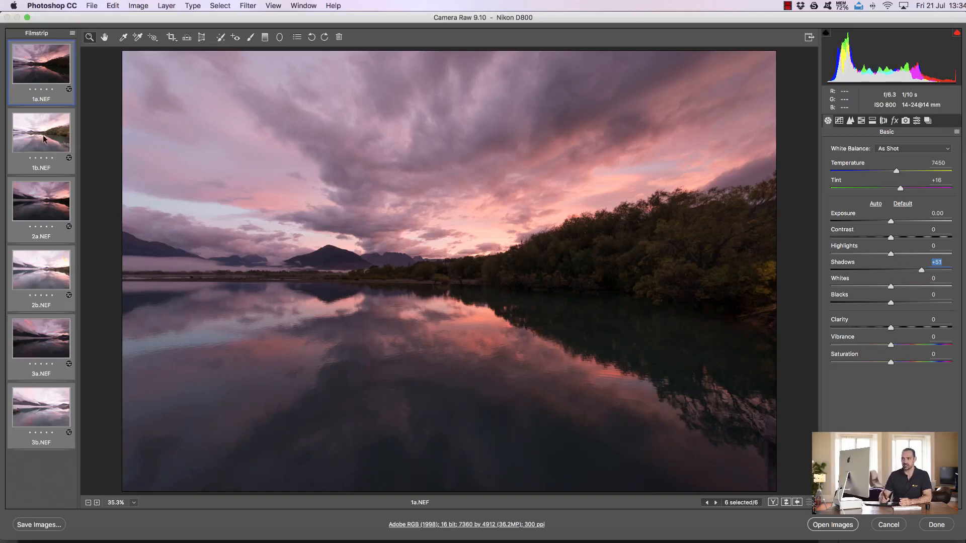
{"action": "left_click", "coordinate": [902, 204]}
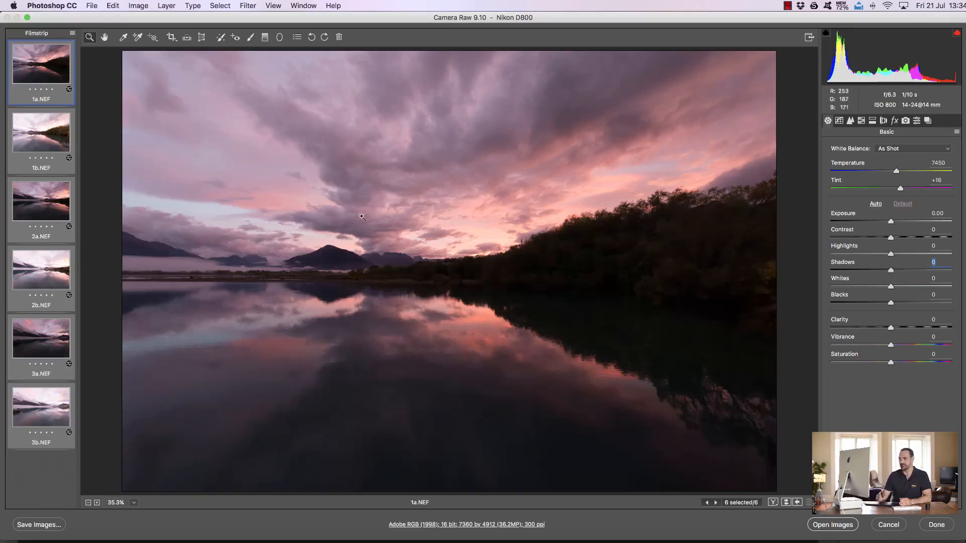
Select the dark exposures 1a, 2a and 3a together and set their Shadows to +61 and Highlights to -23.
{"action": "left_click", "coordinate": [44, 80]}
{"action": "left_click", "coordinate": [49, 183], "text": "super"}
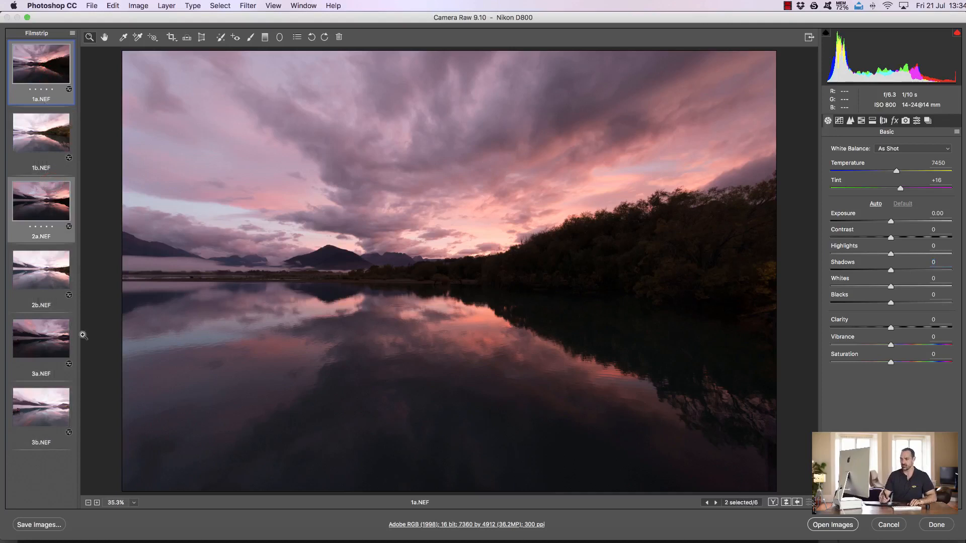
{"action": "left_click", "coordinate": [53, 338], "text": "super"}
{"action": "left_click_drag", "start_coordinate": [895, 270], "coordinate": [875, 253]}
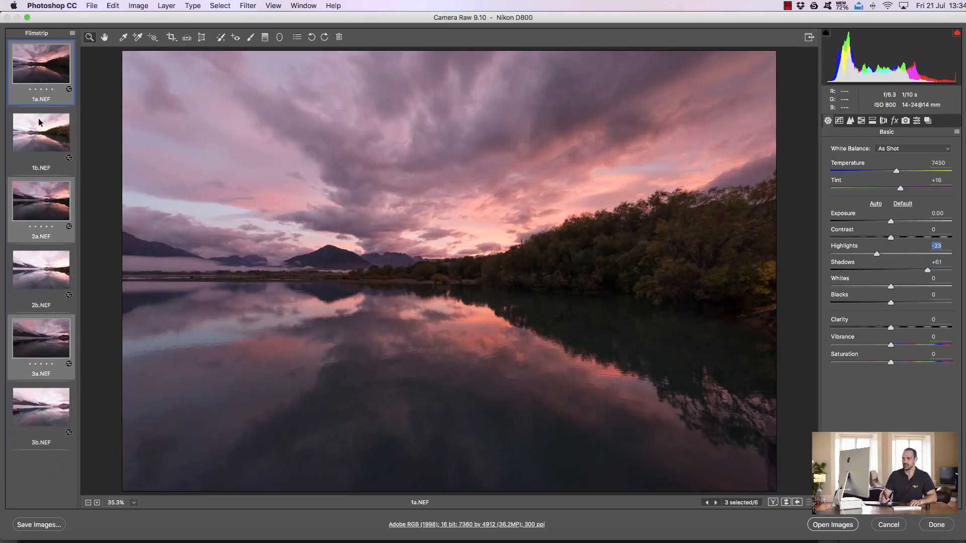
Check the bright exposure 1b, select all six exposures and open them as Photoshop documents.
{"action": "left_click", "coordinate": [38, 135]}
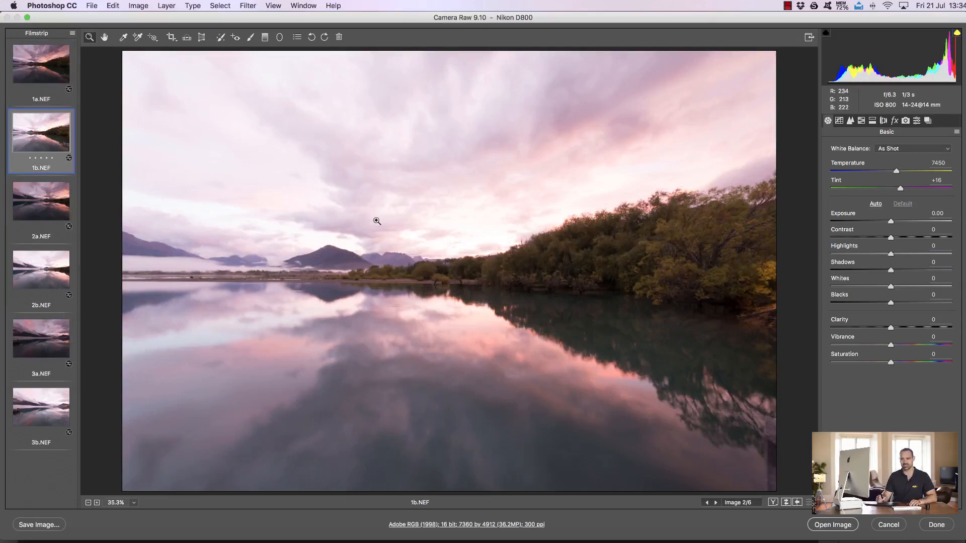
{"action": "left_click", "coordinate": [72, 33]}
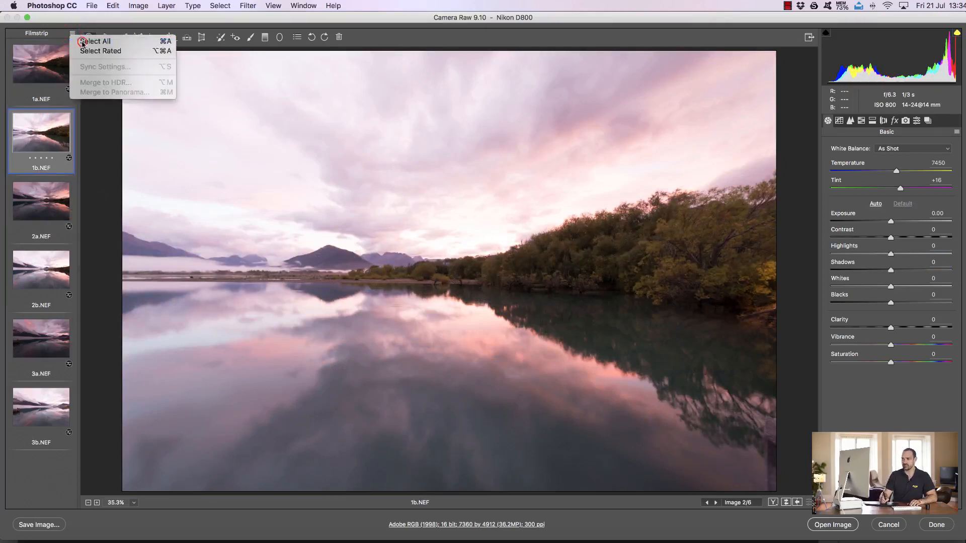
{"action": "left_click", "coordinate": [86, 41]}
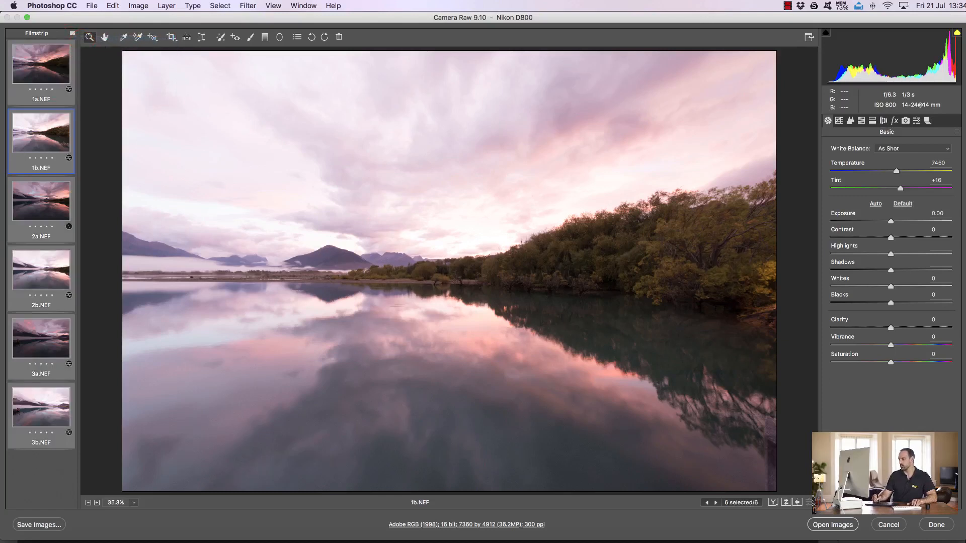
{"action": "left_click", "coordinate": [832, 525]}
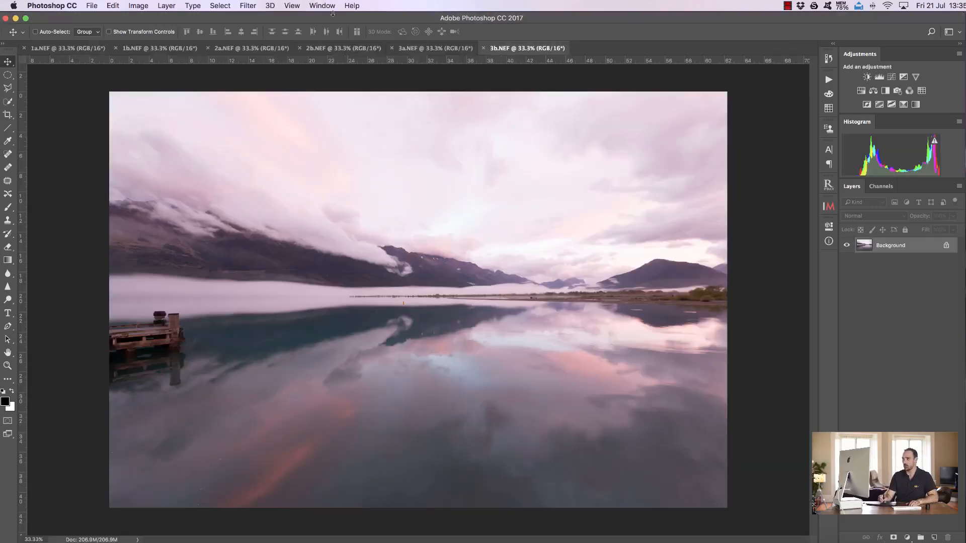
Copy the bright 1b image into the 1a document as an aligned new layer and close 1b without saving.
{"action": "left_click", "coordinate": [72, 49]}
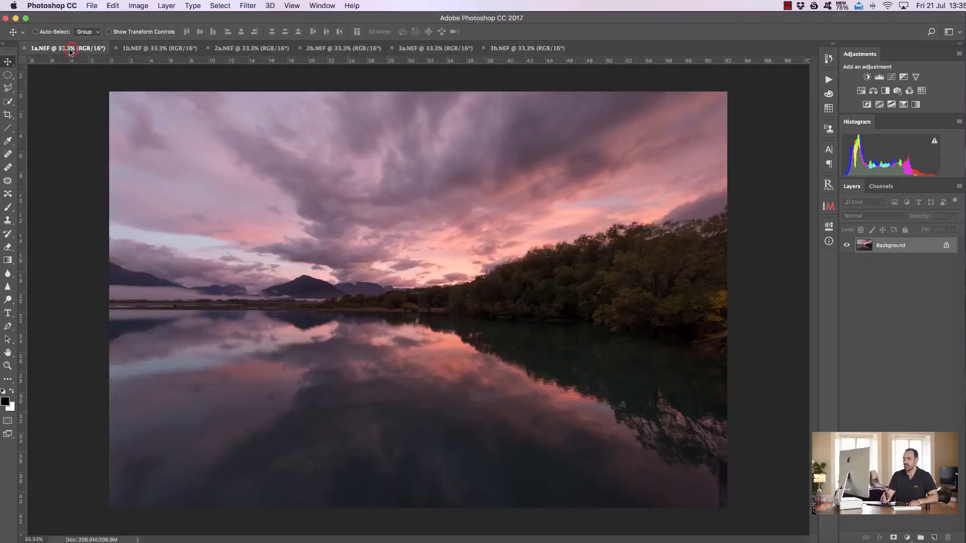
{"action": "left_click", "coordinate": [141, 49]}
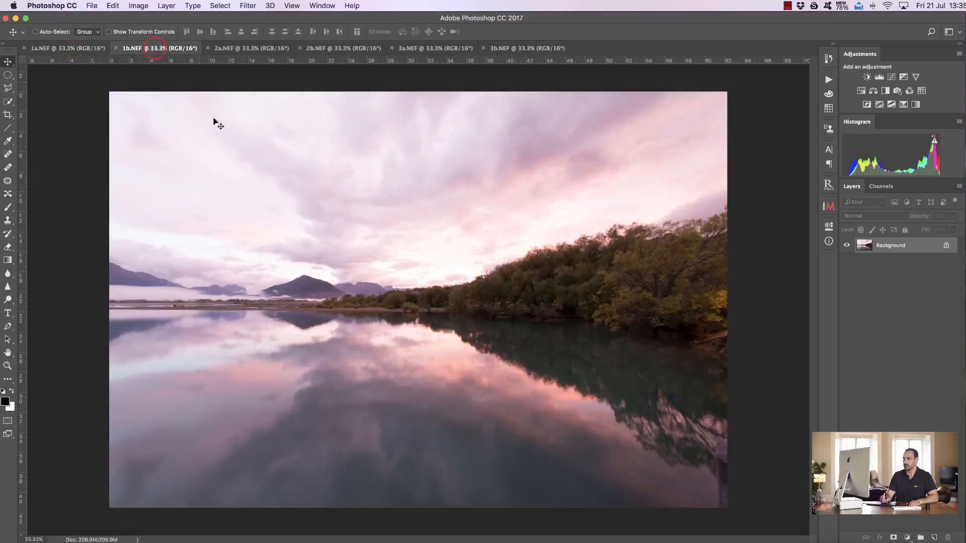
{"action": "left_click", "coordinate": [74, 49]}
{"action": "left_click_drag", "start_coordinate": [244, 205], "coordinate": [166, 129]}
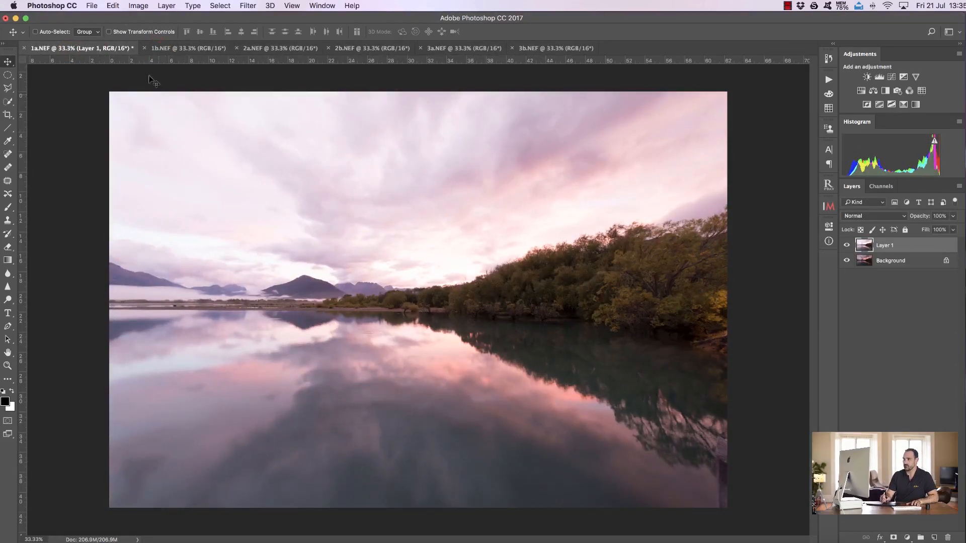
{"action": "left_click", "coordinate": [144, 48]}
{"action": "left_click", "coordinate": [475, 189]}
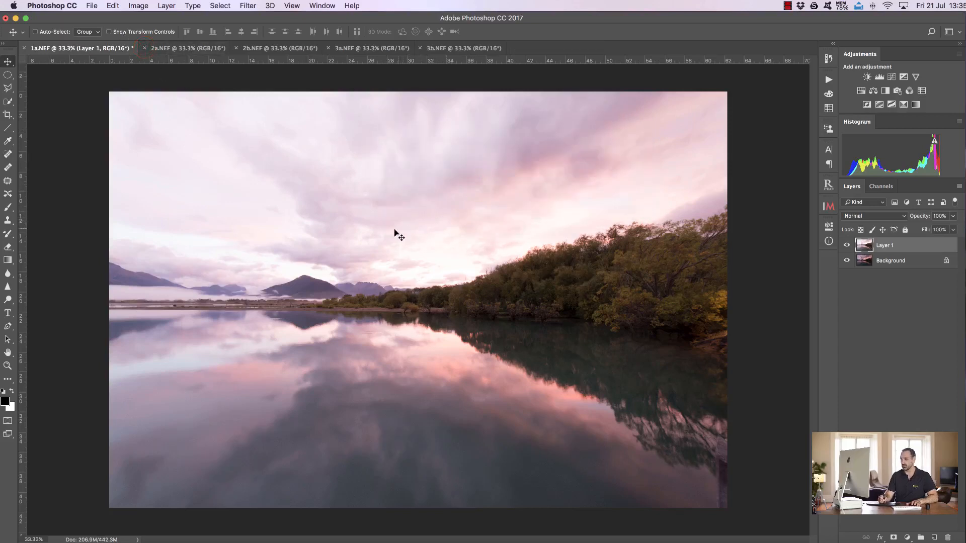
Unlock the dark Background layer, place it above the bright Layer 1, and hide it.
{"action": "left_click", "coordinate": [946, 263]}
{"action": "left_click", "coordinate": [904, 244]}
{"action": "left_click_drag", "start_coordinate": [891, 261], "coordinate": [888, 242]}
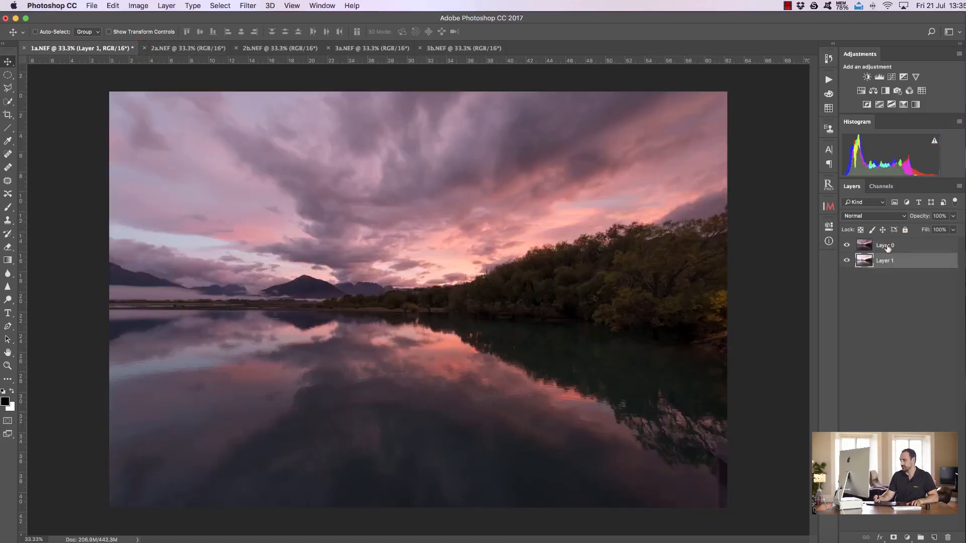
{"action": "left_click", "coordinate": [846, 245]}
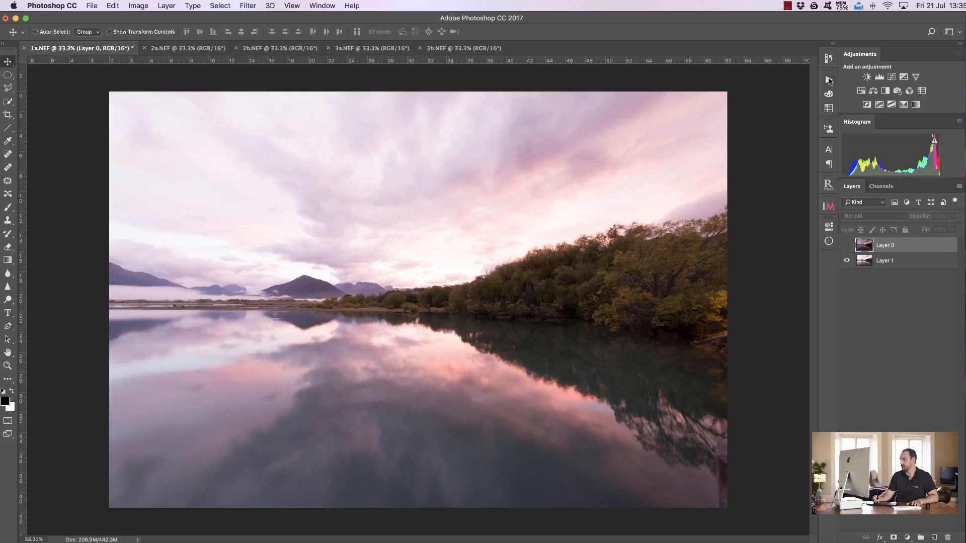
Run the Dark Exposure Luminosity Mask action and accept its Levels dialog with the default values.
{"action": "left_click", "coordinate": [828, 79]}
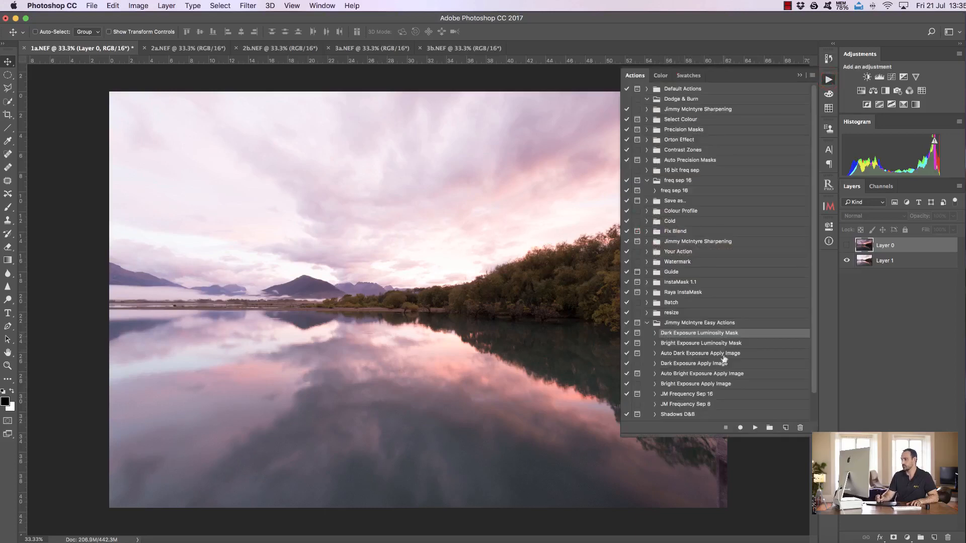
{"action": "left_click", "coordinate": [755, 427]}
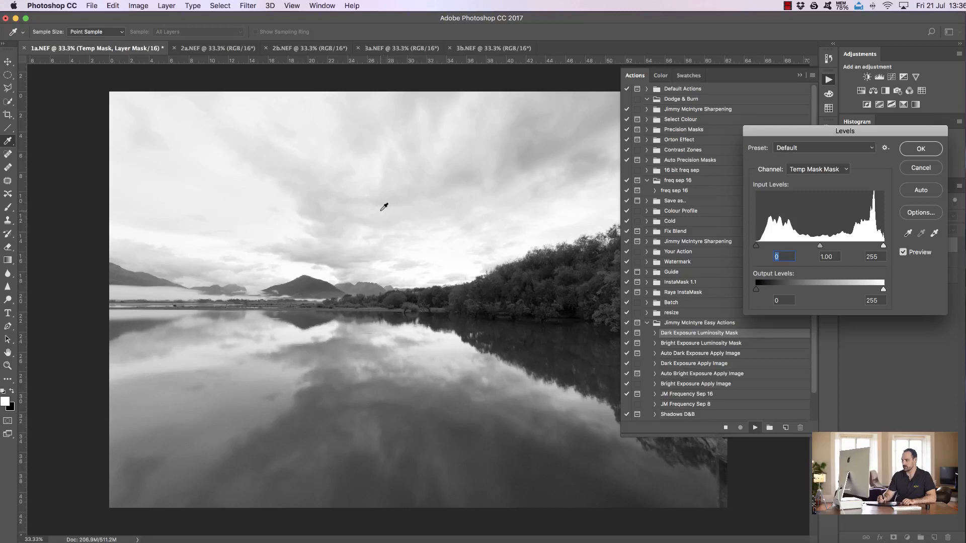
{"action": "left_click", "coordinate": [920, 149]}
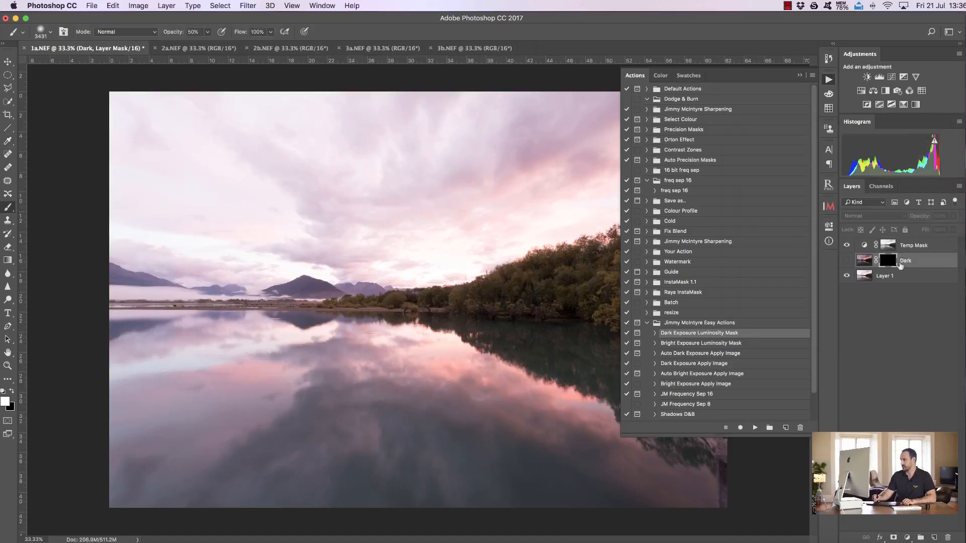
Load the Temp Mask's layer mask as a selection, show the Dark layer, and hide the selection edges.
{"action": "left_click", "coordinate": [888, 245], "text": "super"}
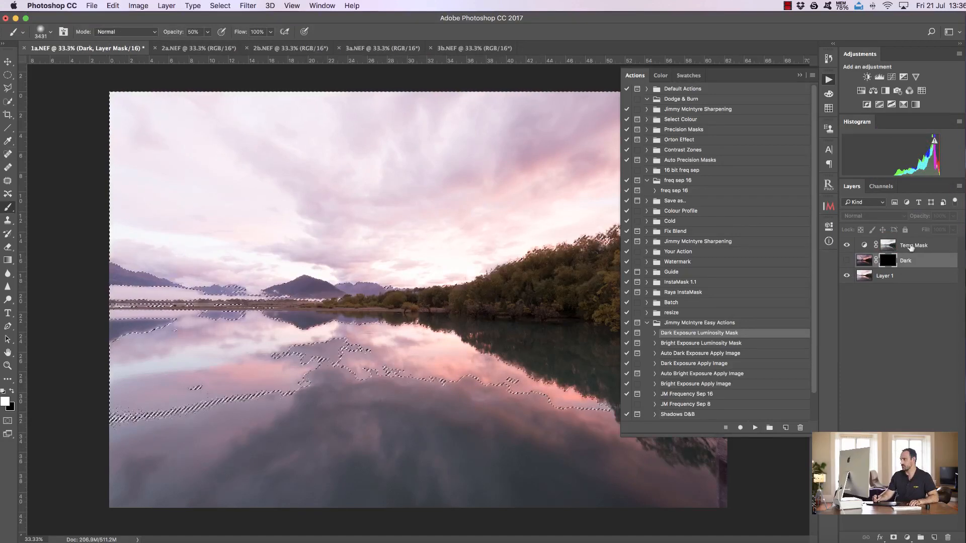
{"action": "left_click", "coordinate": [799, 75]}
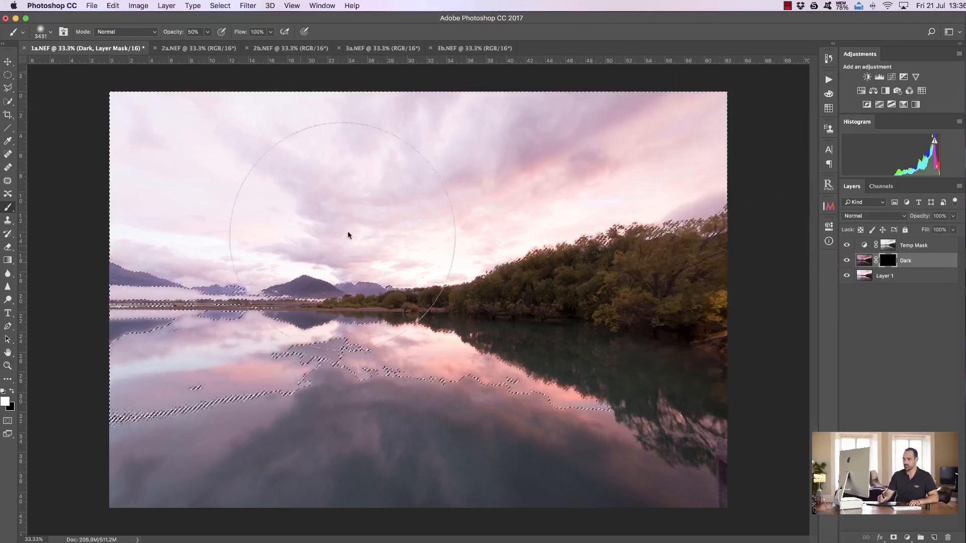
{"action": "key", "text": "super+h"}
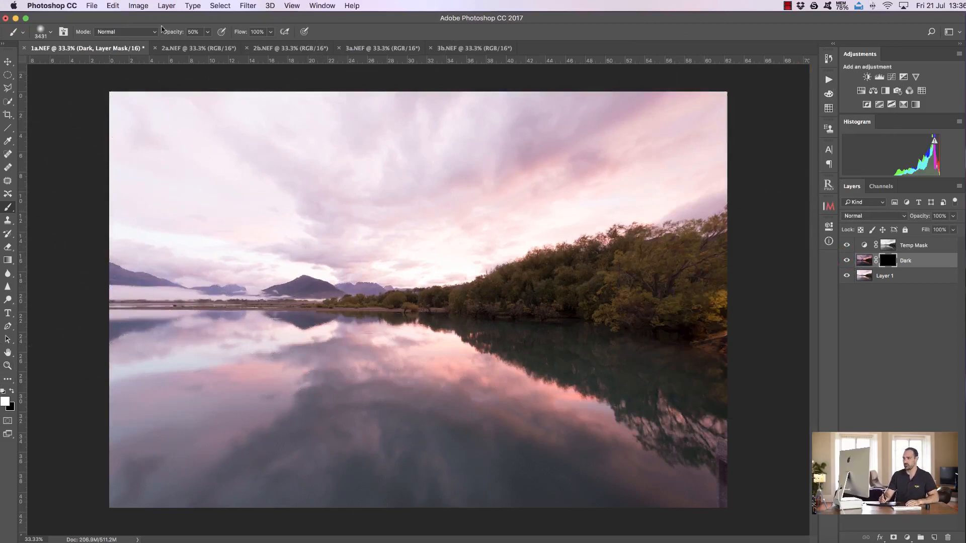
Paint white at 97% brush opacity on the Dark layer's mask over the sky and the lake reflections.
{"action": "left_click_drag", "start_coordinate": [169, 33], "coordinate": [267, 86]}
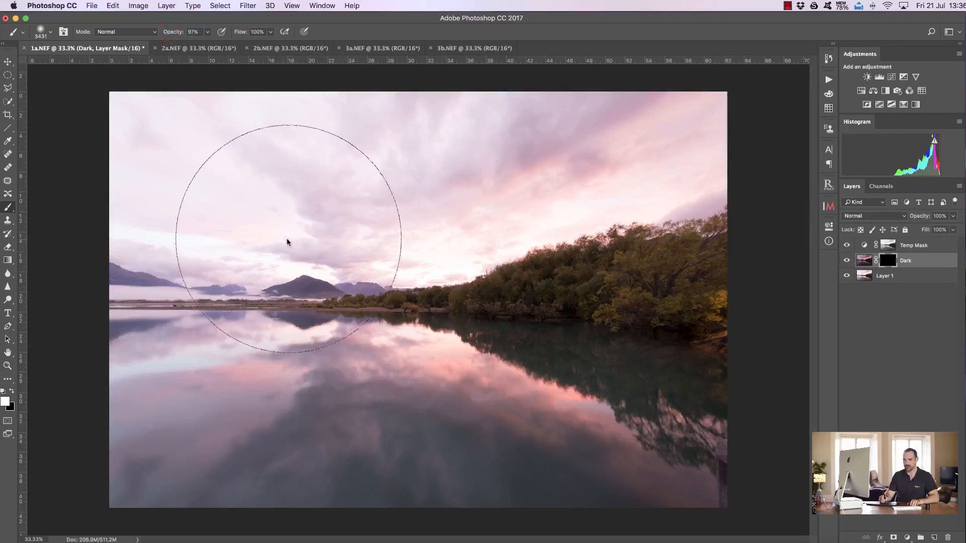
{"action": "left_click_drag", "start_coordinate": [307, 235], "coordinate": [159, 240]}
{"action": "mouse_move", "coordinate": [118, 104]}
{"action": "left_mouse_down"}
{"action": "mouse_move", "coordinate": [607, 116]}
{"action": "mouse_move", "coordinate": [649, 186]}
{"action": "mouse_move", "coordinate": [714, 190]}
{"action": "mouse_move", "coordinate": [342, 226]}
{"action": "mouse_move", "coordinate": [192, 162]}
{"action": "mouse_move", "coordinate": [125, 210]}
{"action": "mouse_move", "coordinate": [155, 222]}
{"action": "mouse_move", "coordinate": [711, 155]}
{"action": "mouse_move", "coordinate": [218, 217]}
{"action": "mouse_move", "coordinate": [84, 249]}
{"action": "mouse_move", "coordinate": [219, 348]}
{"action": "mouse_move", "coordinate": [423, 388]}
{"action": "mouse_move", "coordinate": [556, 401]}
{"action": "mouse_move", "coordinate": [646, 427]}
{"action": "left_mouse_up"}
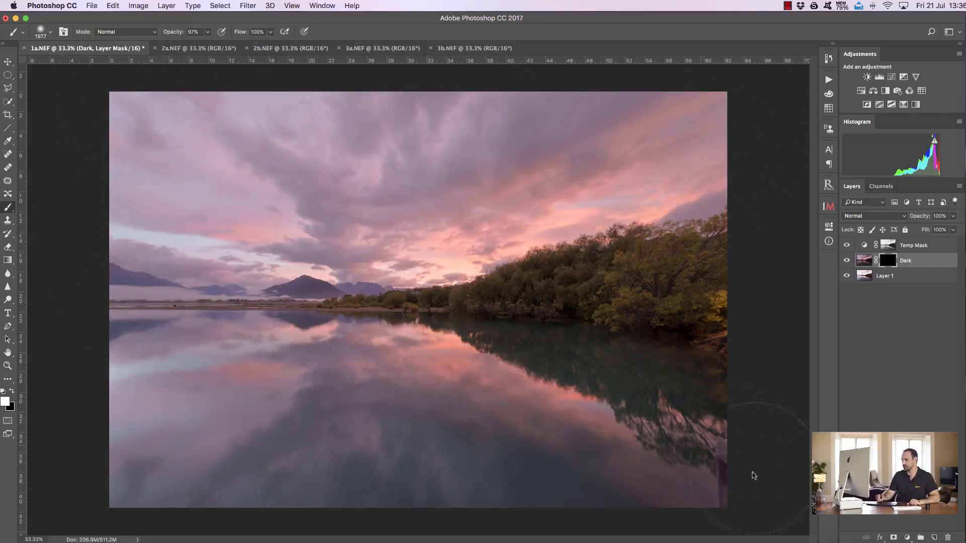
{"action": "mouse_move", "coordinate": [301, 448]}
{"action": "left_mouse_down"}
{"action": "mouse_move", "coordinate": [154, 410]}
{"action": "mouse_move", "coordinate": [126, 387]}
{"action": "left_mouse_up"}
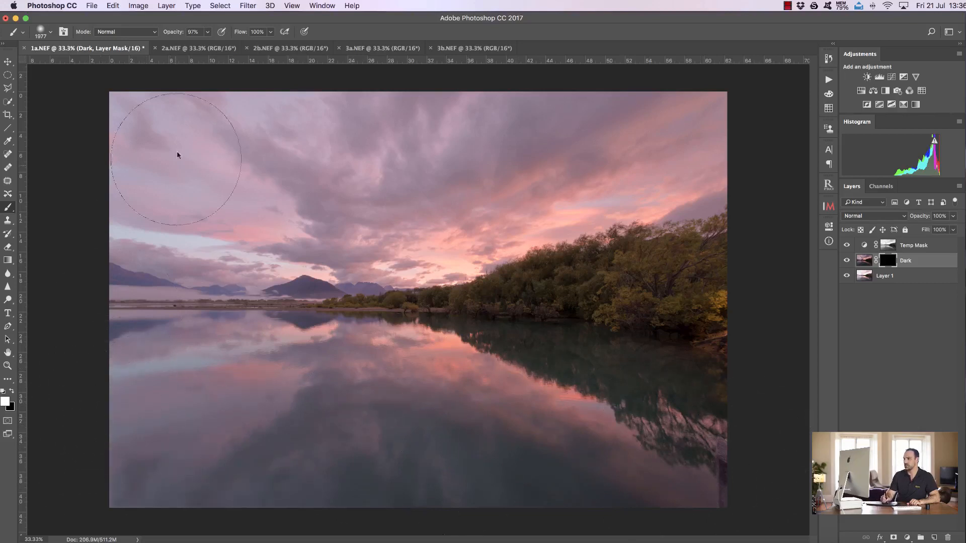
{"action": "left_click_drag", "start_coordinate": [114, 121], "coordinate": [662, 156]}
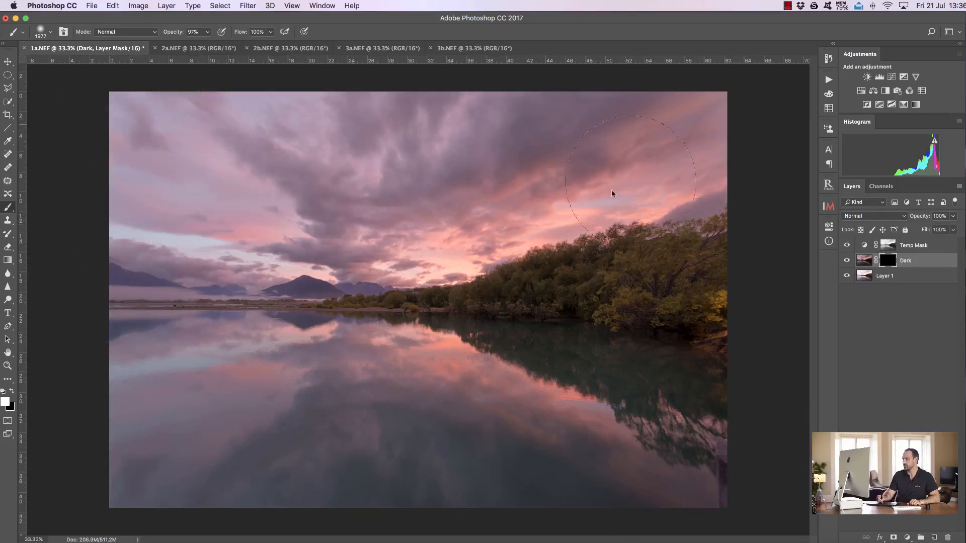
Compare the 1a.NEF blend with the Dark layer hidden and shown, and delete the Temp Mask layer.
{"action": "mouse_move", "coordinate": [97, 122]}
{"action": "left_mouse_down"}
{"action": "mouse_move", "coordinate": [458, 132]}
{"action": "mouse_move", "coordinate": [712, 162]}
{"action": "mouse_move", "coordinate": [742, 174]}
{"action": "mouse_move", "coordinate": [639, 208]}
{"action": "mouse_move", "coordinate": [488, 216]}
{"action": "mouse_move", "coordinate": [216, 203]}
{"action": "mouse_move", "coordinate": [91, 215]}
{"action": "left_mouse_up"}
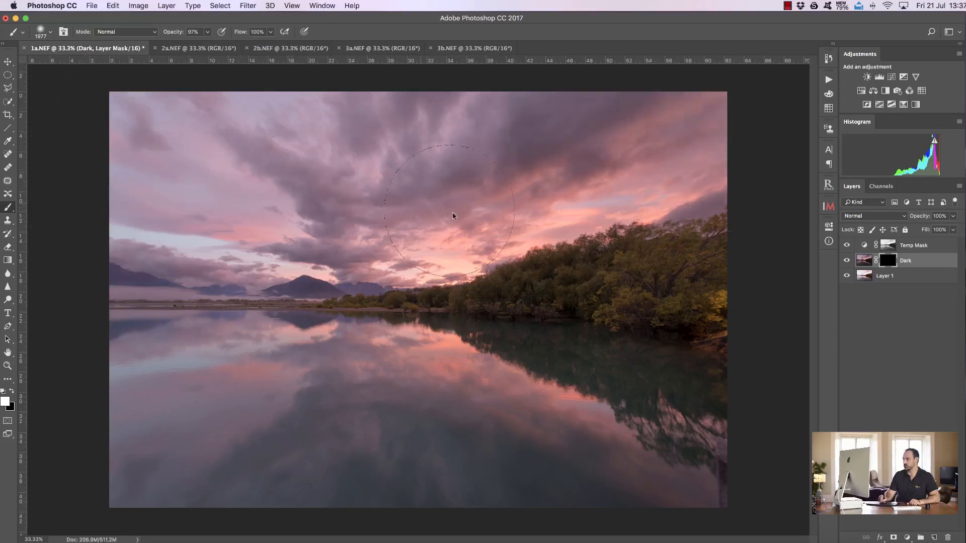
{"action": "left_click", "coordinate": [847, 260]}
{"action": "left_click", "coordinate": [848, 261]}
{"action": "left_click_drag", "start_coordinate": [914, 246], "coordinate": [947, 536]}
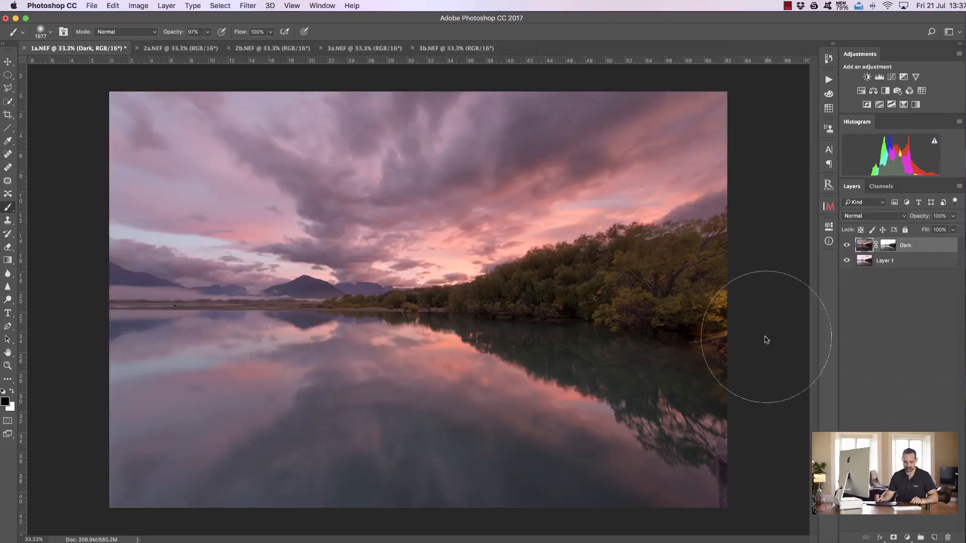
{"action": "key", "text": "x"}
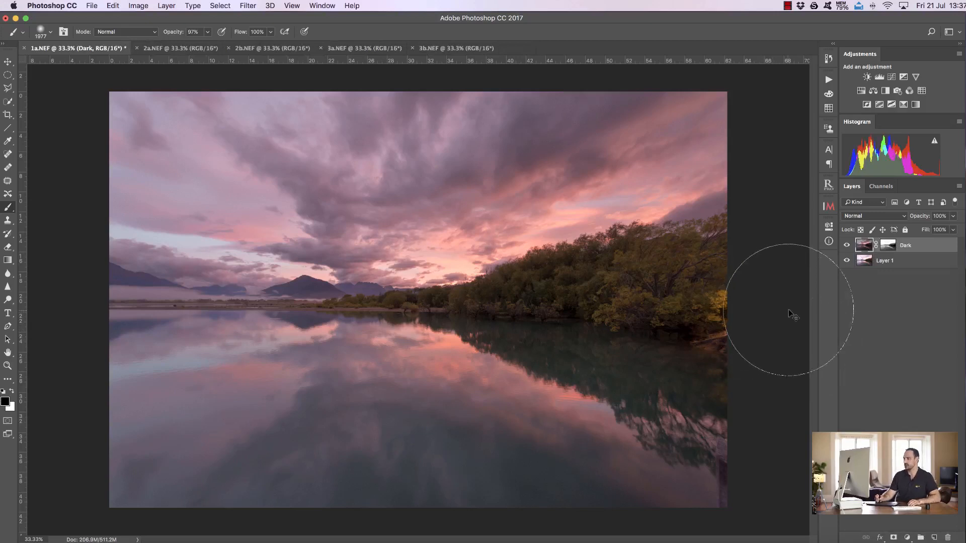
Check the blend along the mountains and treeline up close, and save it with layers as 1a.psd in the Landscape pano folder.
{"action": "left_click", "coordinate": [9, 366]}
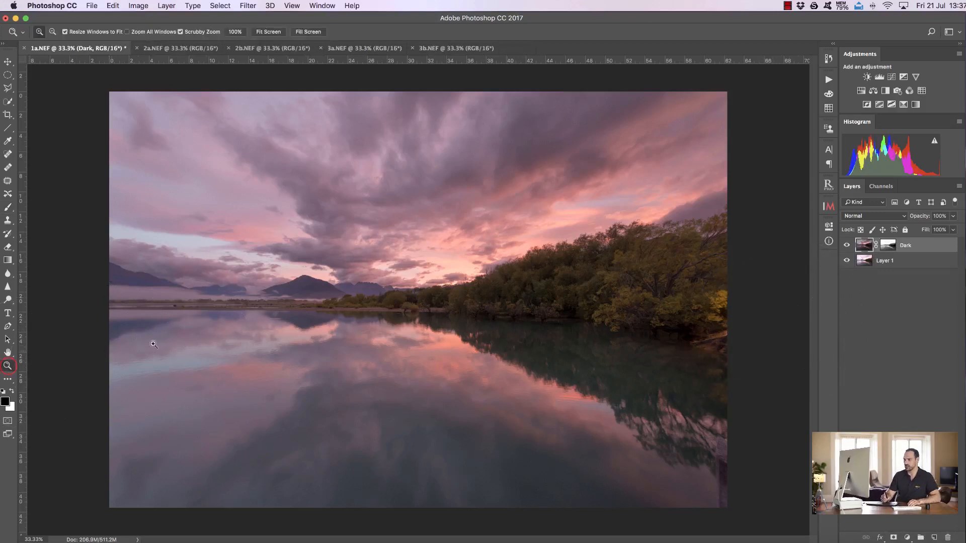
{"action": "left_click_drag", "start_coordinate": [362, 283], "coordinate": [430, 299]}
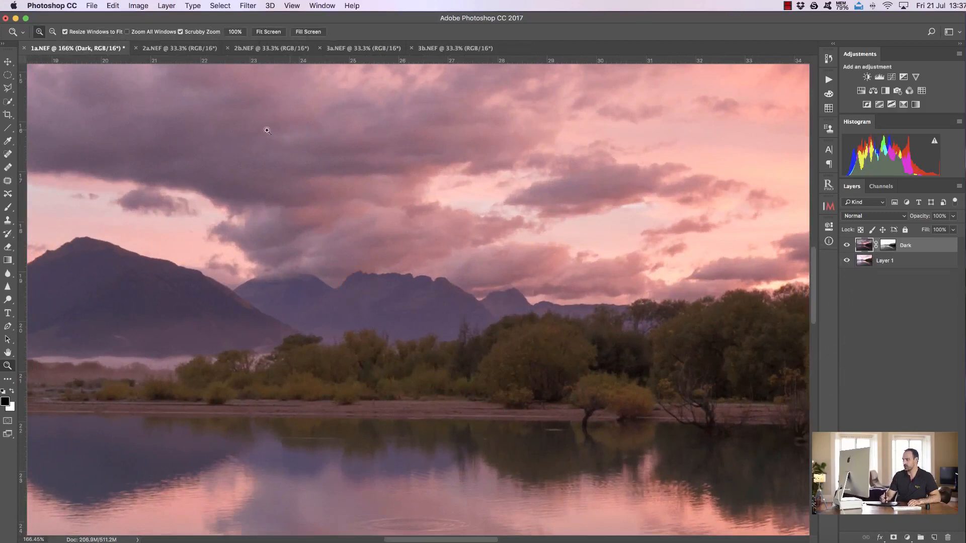
{"action": "left_click_drag", "start_coordinate": [472, 541], "coordinate": [564, 541]}
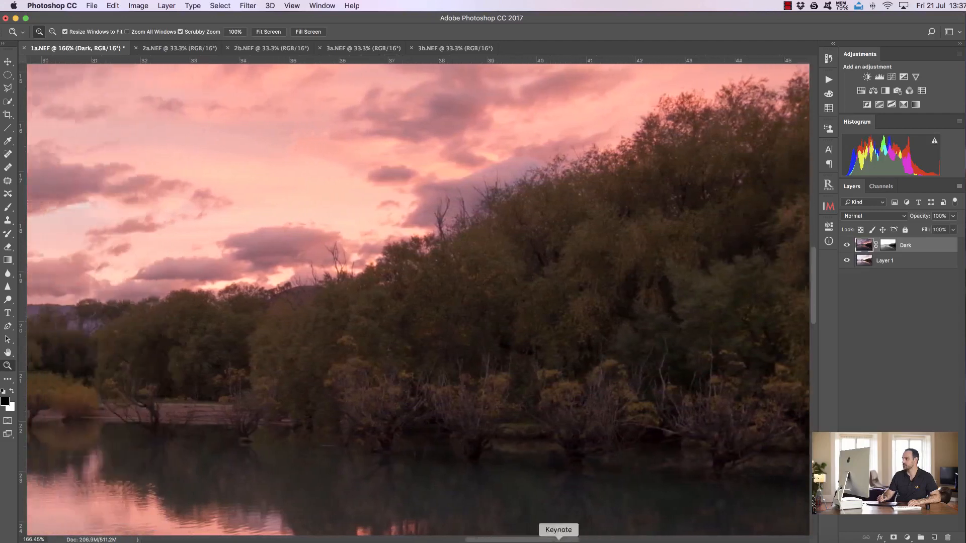
{"action": "left_click", "coordinate": [270, 32]}
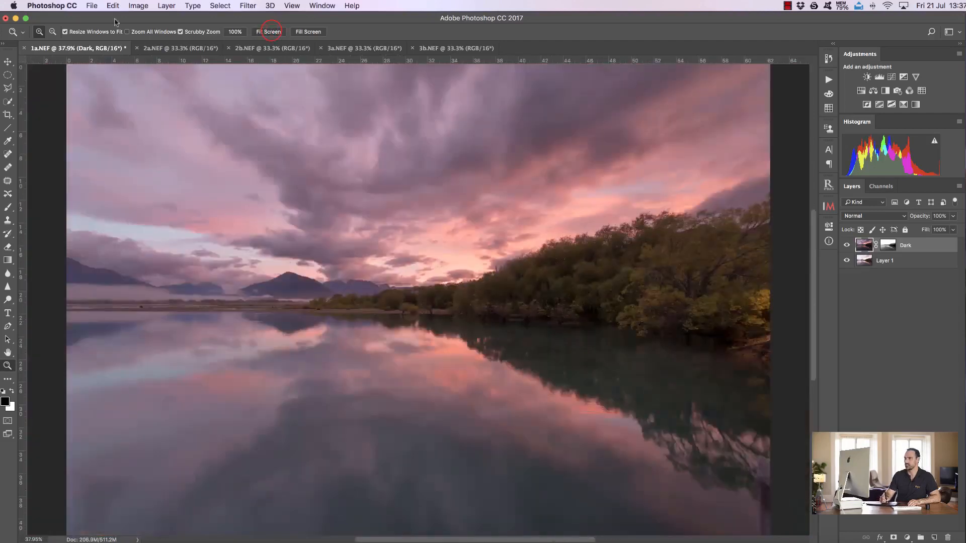
{"action": "left_click", "coordinate": [92, 5]}
{"action": "left_click", "coordinate": [107, 107]}
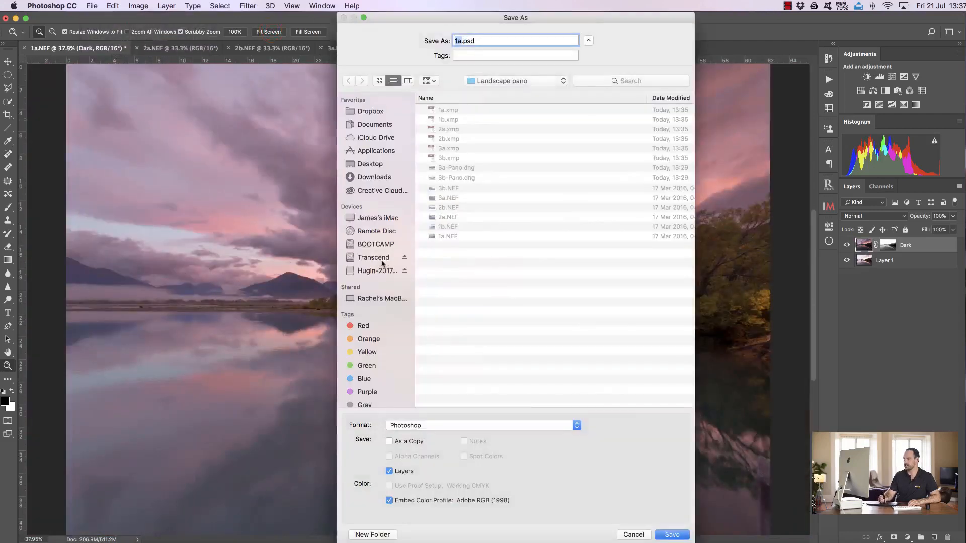
{"action": "left_click", "coordinate": [673, 534]}
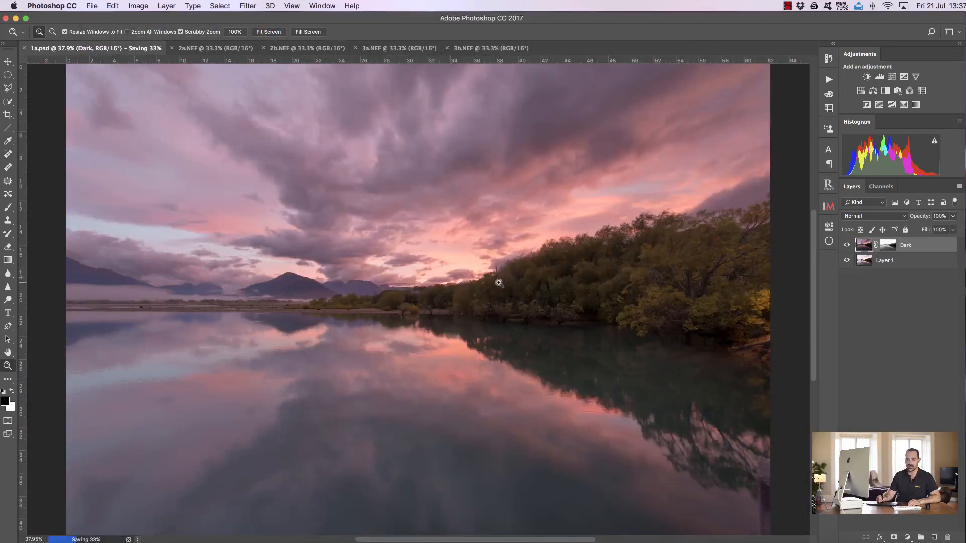
Copy the dark 2a.NEF image into 2b.NEF as a layer aligned over the bright Background.
{"action": "left_click", "coordinate": [212, 48]}
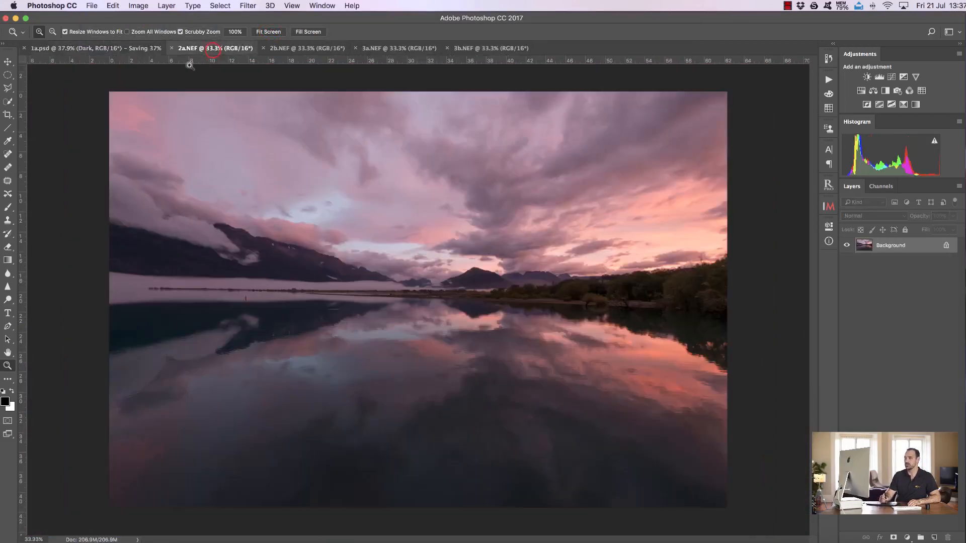
{"action": "left_click", "coordinate": [8, 62]}
{"action": "left_click", "coordinate": [273, 49]}
{"action": "left_click", "coordinate": [222, 48]}
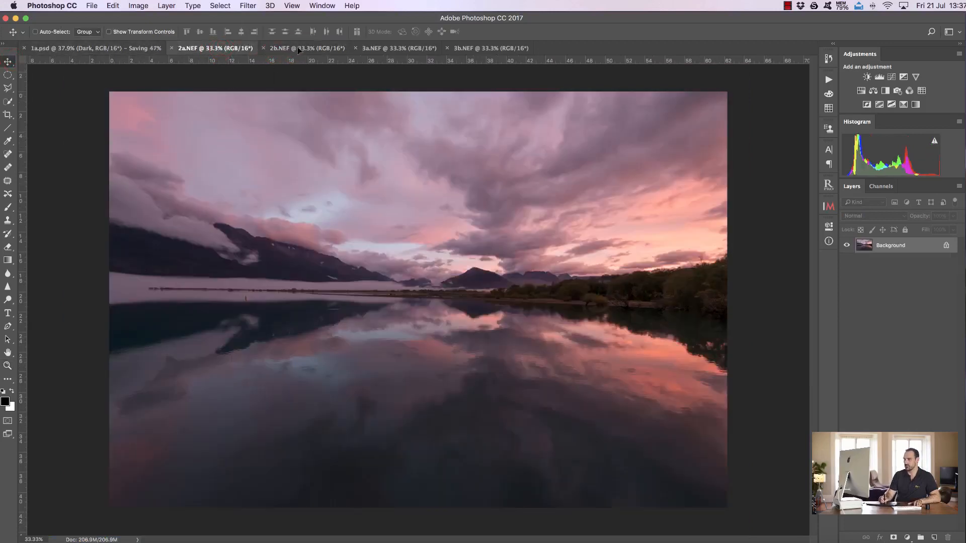
{"action": "left_click", "coordinate": [299, 49]}
{"action": "left_click_drag", "start_coordinate": [288, 195], "coordinate": [296, 214]}
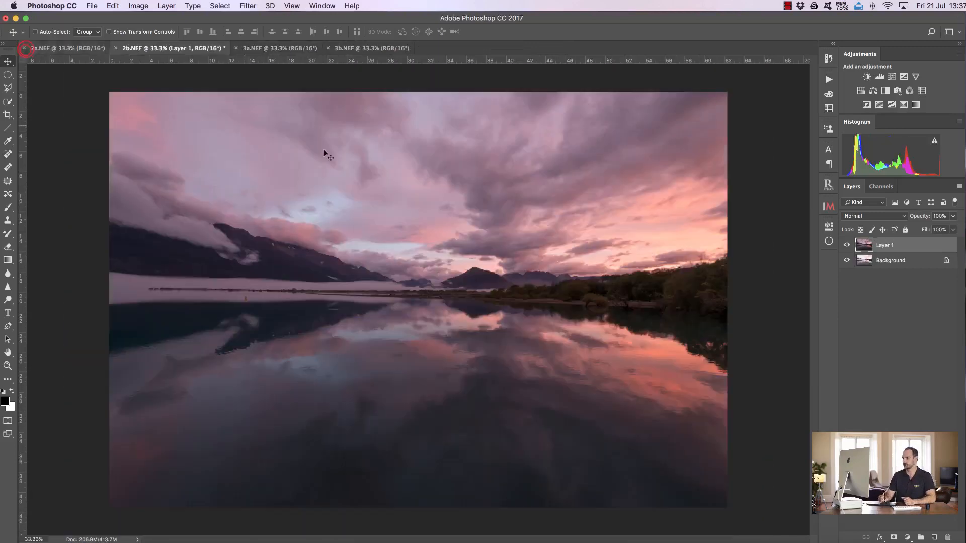
Paint white at 100% brush opacity on the Dark layer's mask in 2b.NEF over the sky and the lake reflections.
{"action": "left_click", "coordinate": [924, 147]}
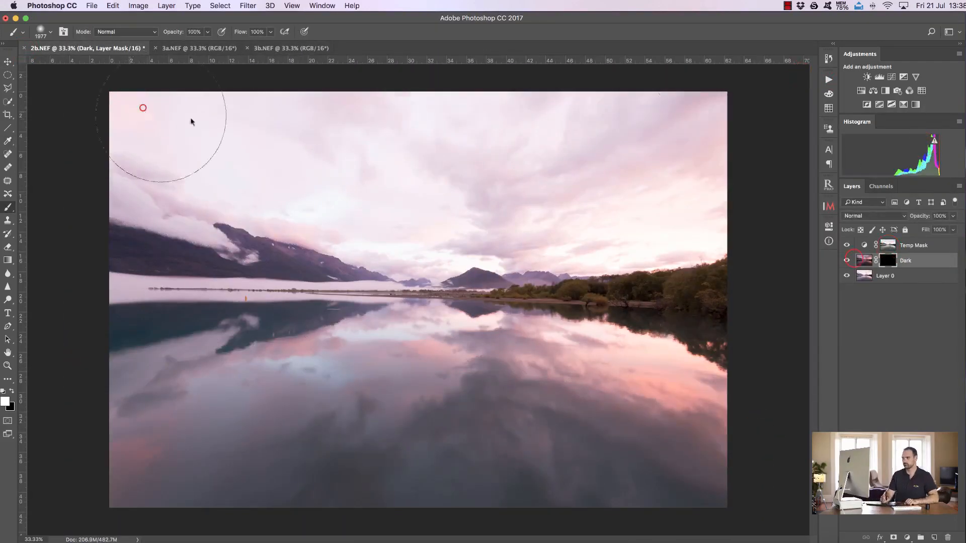
{"action": "mouse_move", "coordinate": [151, 108]}
{"action": "left_mouse_down"}
{"action": "mouse_move", "coordinate": [669, 228]}
{"action": "mouse_move", "coordinate": [739, 397]}
{"action": "left_mouse_up"}
{"action": "left_click_drag", "start_coordinate": [700, 222], "coordinate": [134, 114]}
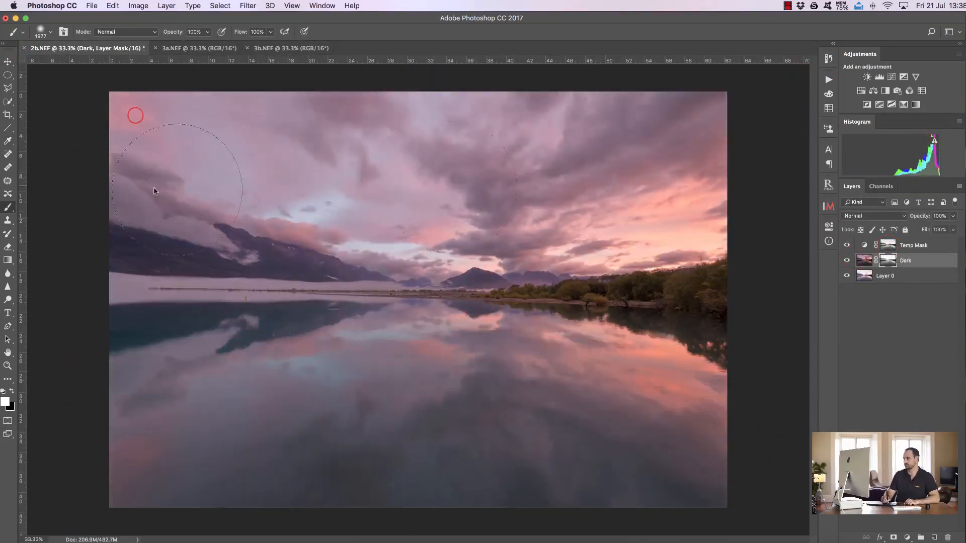
Prepare the layers of 3b.NEF and run the Dark Exposure Luminosity Mask action on them.
{"action": "left_click", "coordinate": [883, 244]}
{"action": "left_click_drag", "start_coordinate": [925, 247], "coordinate": [931, 267]}
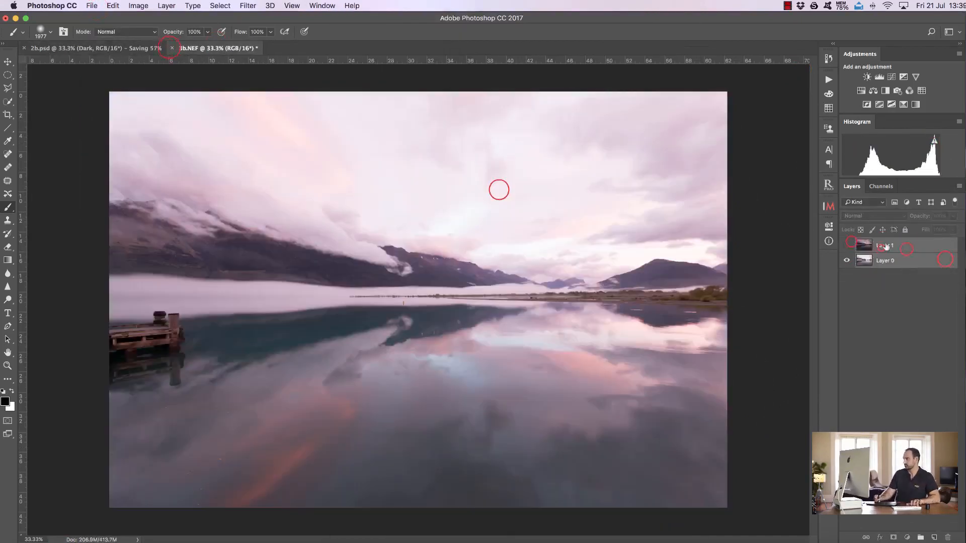
{"action": "left_click", "coordinate": [828, 79]}
{"action": "left_click", "coordinate": [754, 427]}
{"action": "left_click", "coordinate": [799, 75]}
Hide the selection edges, paint white on the Dark layer's mask over sky and lake, and save the blend as 3b.psd.
{"action": "key", "text": "super+h"}
{"action": "mouse_move", "coordinate": [336, 166]}
{"action": "left_mouse_down"}
{"action": "mouse_move", "coordinate": [132, 120]}
{"action": "mouse_move", "coordinate": [182, 135]}
{"action": "left_mouse_up"}
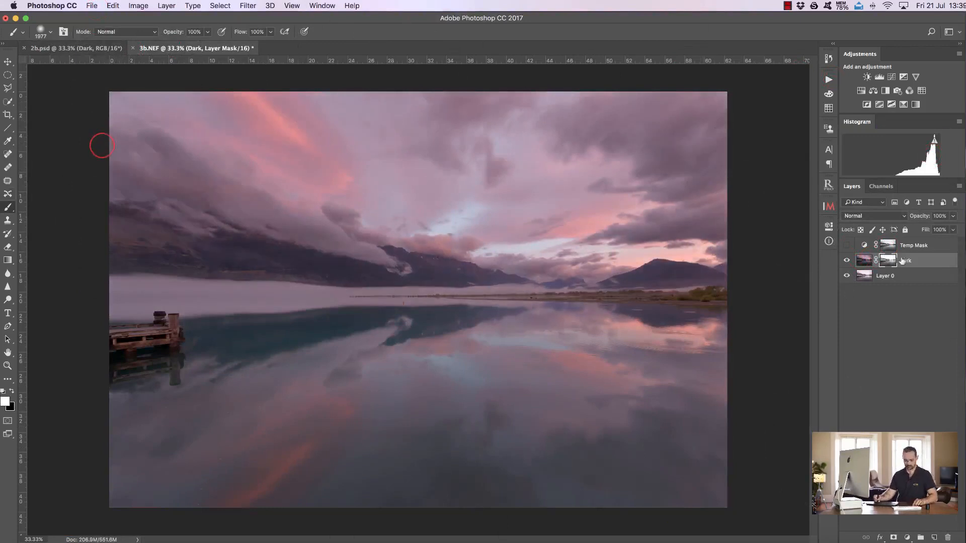
{"action": "left_click", "coordinate": [91, 5]}
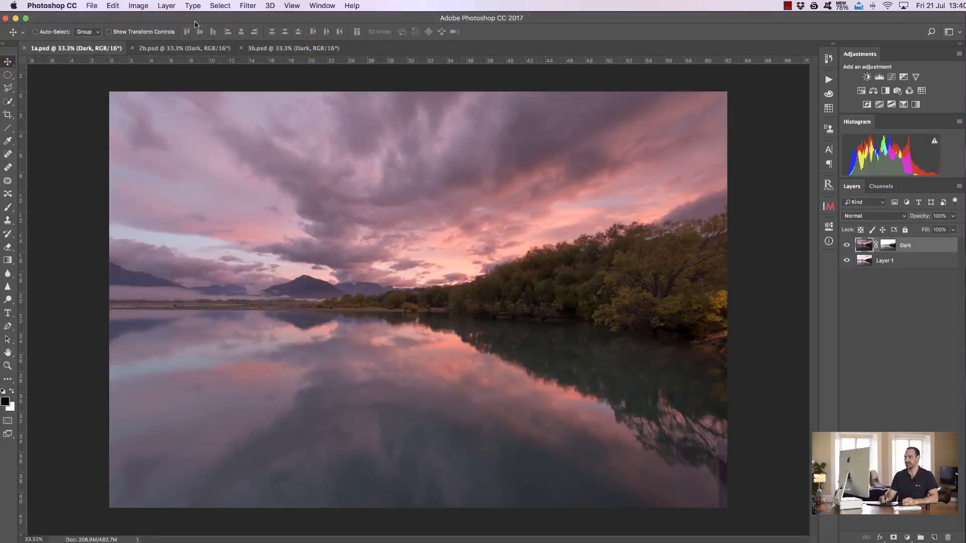
Merge the open 1a.psd, 2b.psd and 3b.psd into a panorama using Photomerge with Auto layout and Blend Images Together.
{"action": "left_click", "coordinate": [185, 47]}
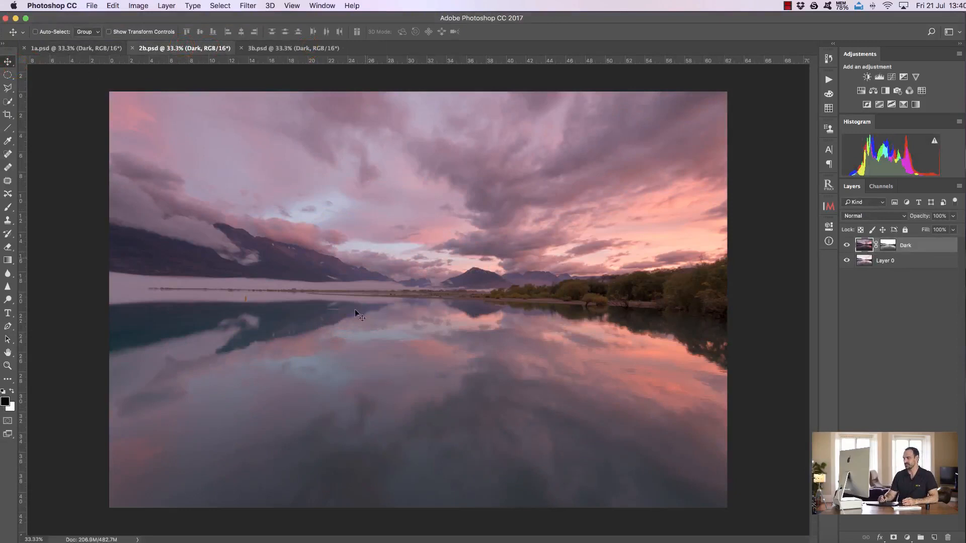
{"action": "left_click", "coordinate": [284, 48]}
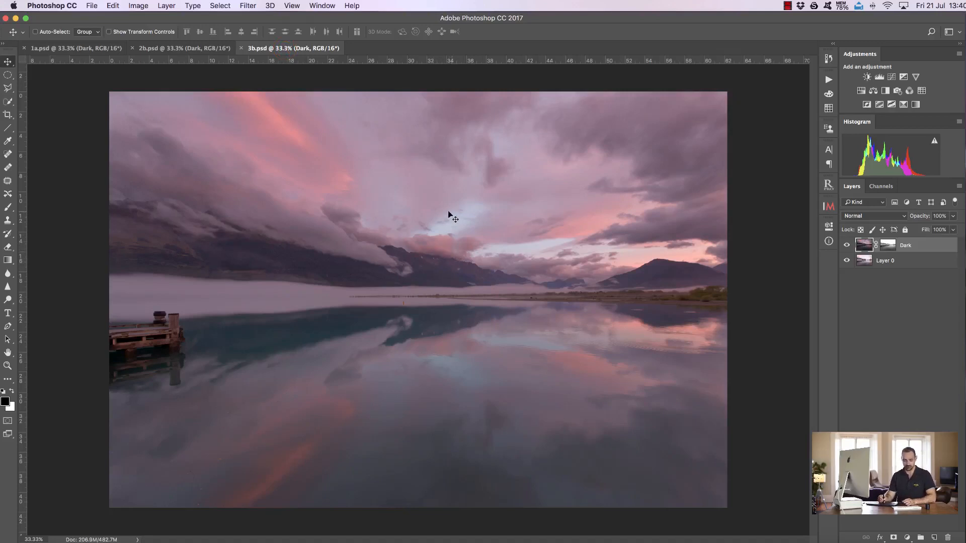
{"action": "left_click", "coordinate": [92, 6]}
{"action": "mouse_move", "coordinate": [181, 226]}
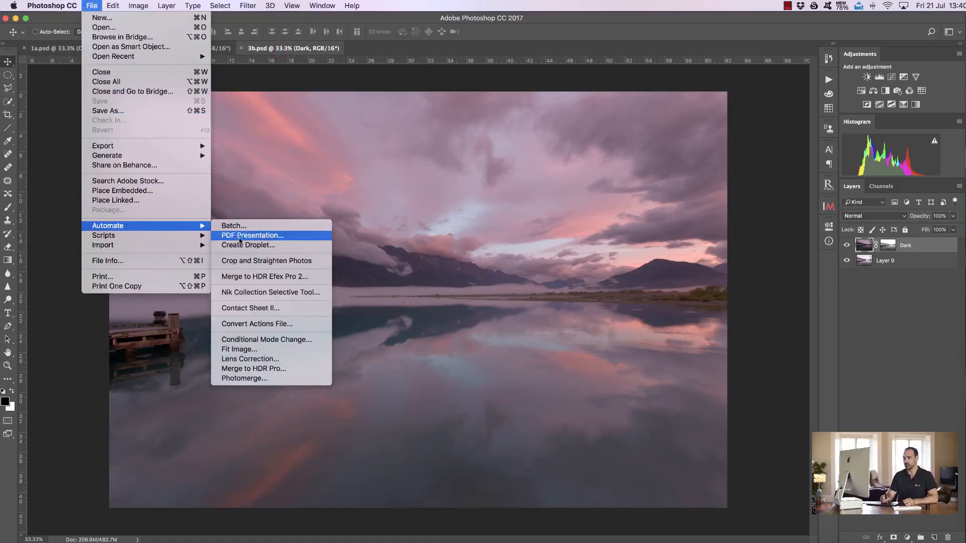
{"action": "left_click", "coordinate": [267, 379]}
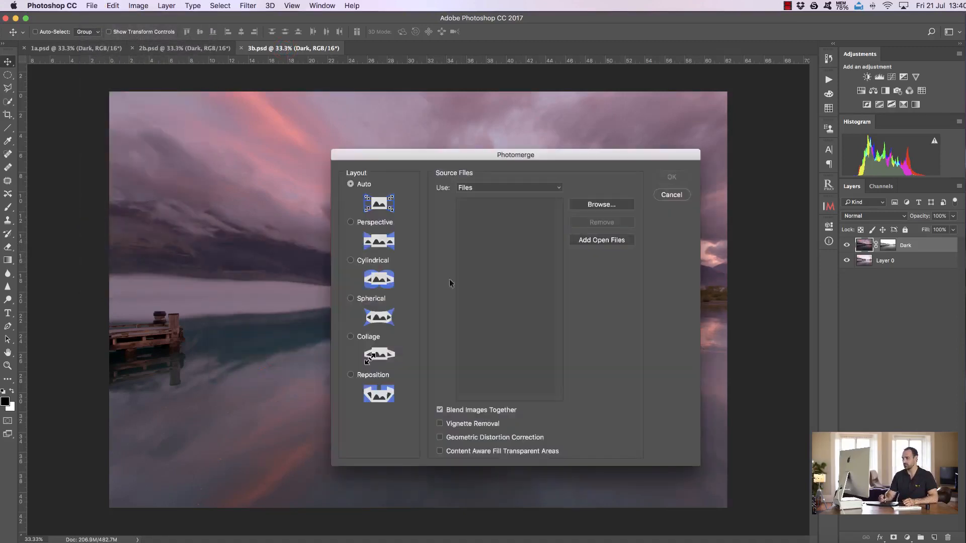
{"action": "left_click", "coordinate": [591, 241]}
{"action": "left_click", "coordinate": [665, 179]}
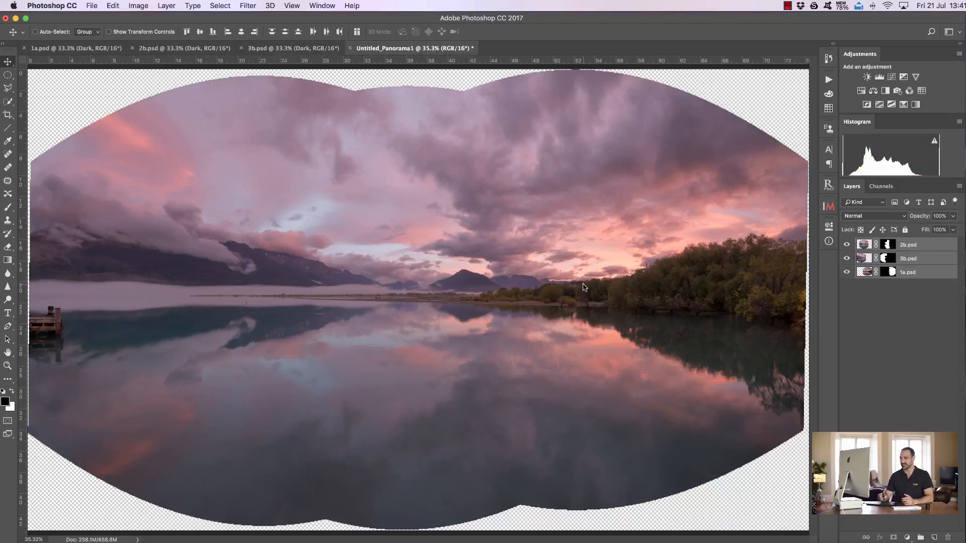
Close the three source PSD documents and merge the panorama's visible layers into one layer.
{"action": "left_click", "coordinate": [242, 49]}
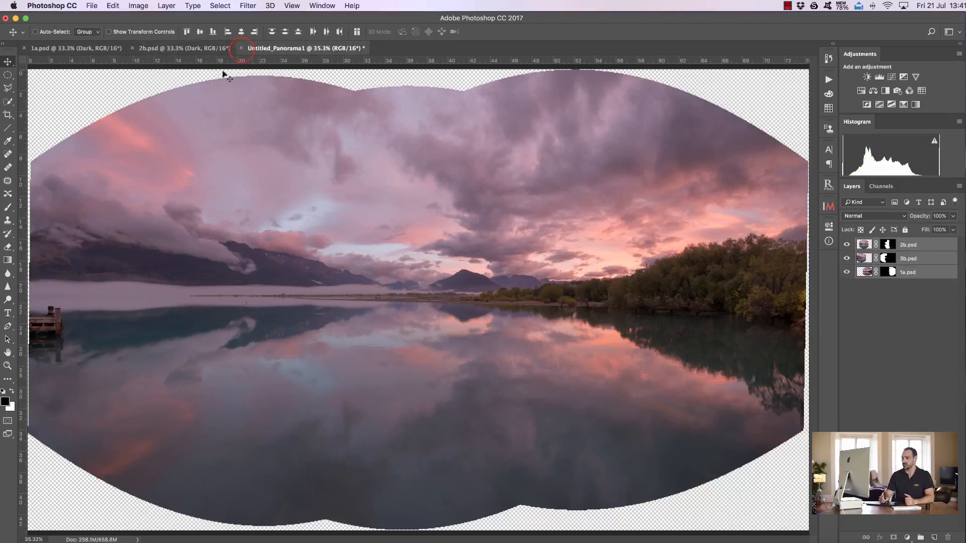
{"action": "left_click", "coordinate": [131, 48]}
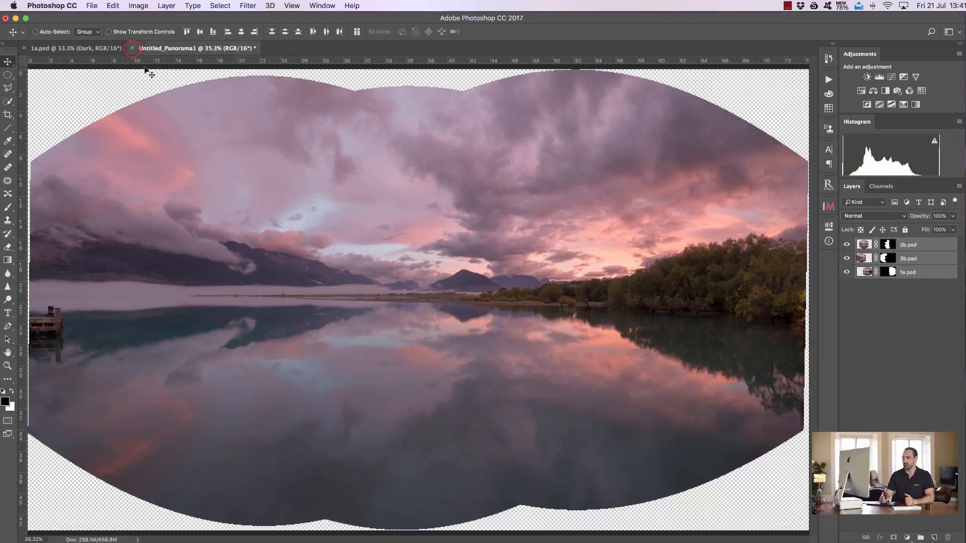
{"action": "left_click", "coordinate": [24, 48]}
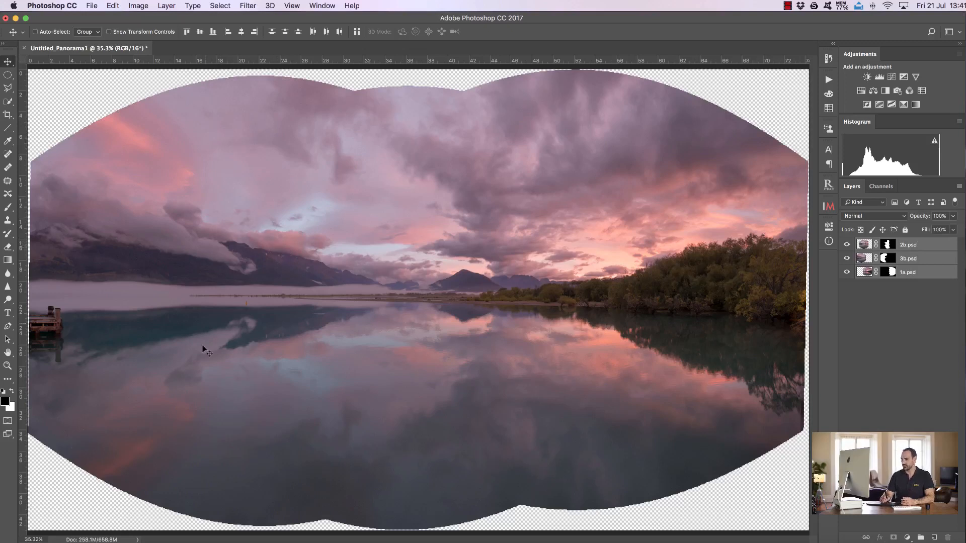
{"action": "left_click", "coordinate": [161, 5]}
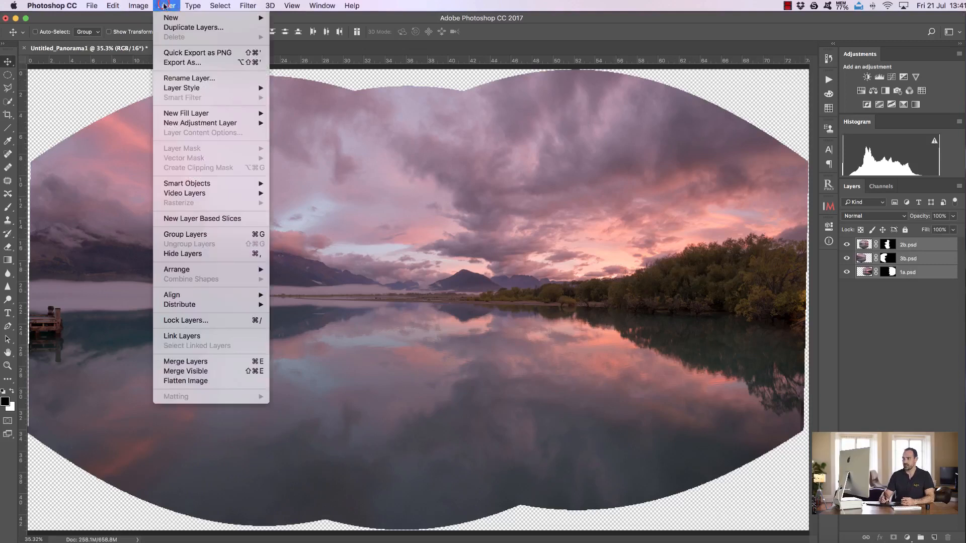
{"action": "left_click", "coordinate": [211, 371]}
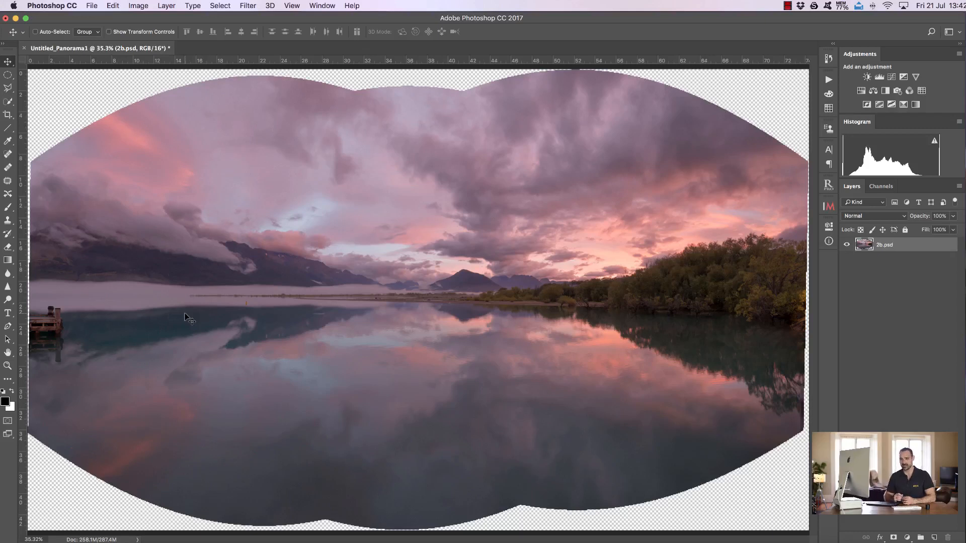
Distort the merged panorama layer by pulling its upper and lower edges beyond the canvas to about 129% height.
{"action": "left_click", "coordinate": [8, 366]}
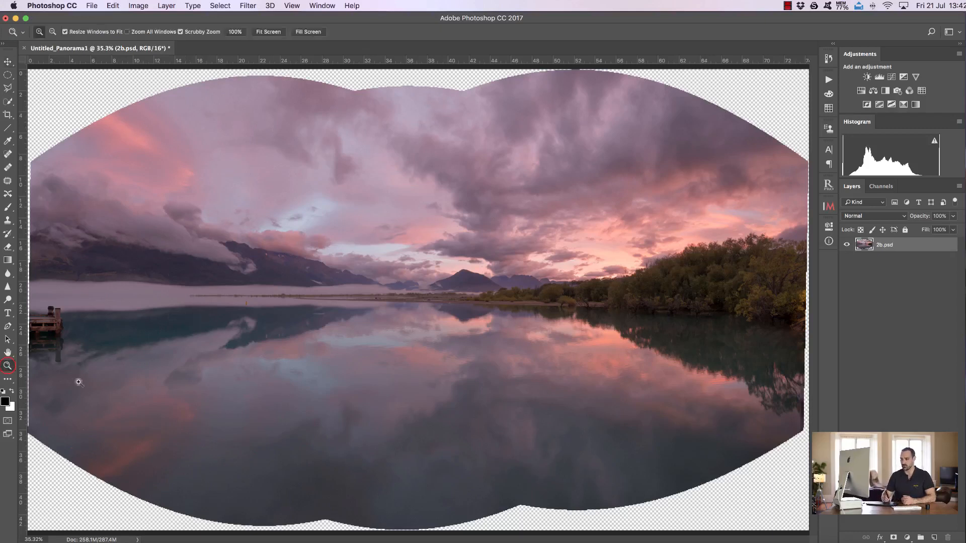
{"action": "left_click_drag", "start_coordinate": [407, 323], "coordinate": [387, 329]}
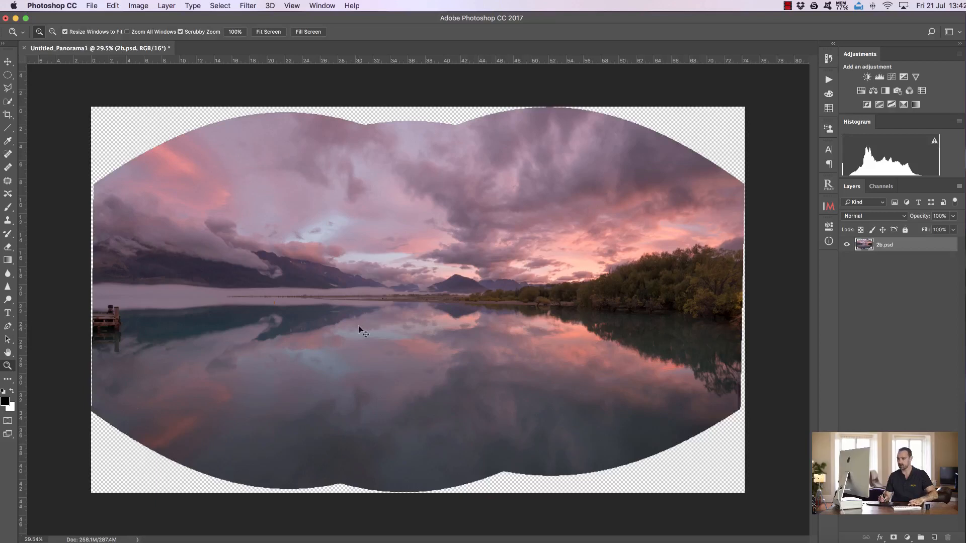
{"action": "key", "text": "super+t"}
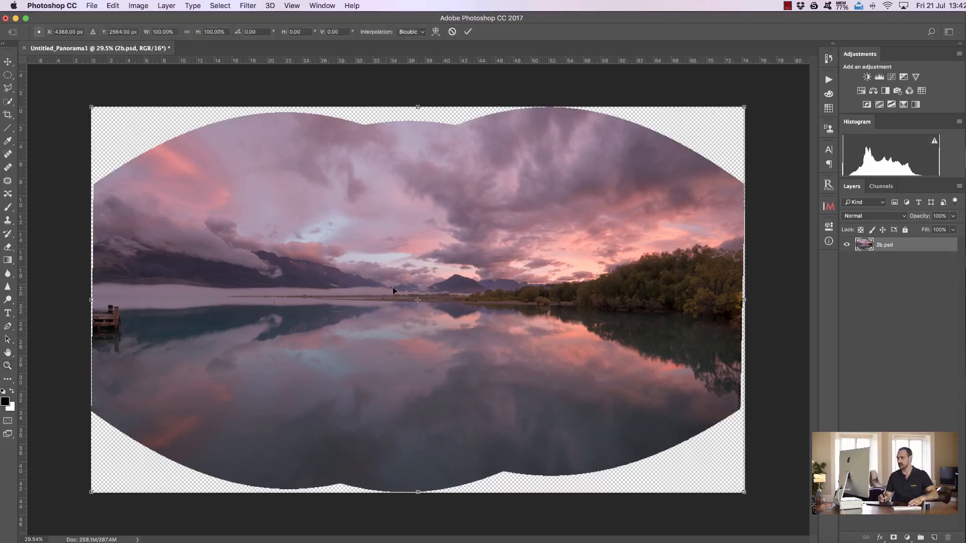
{"action": "right_click", "coordinate": [413, 231]}
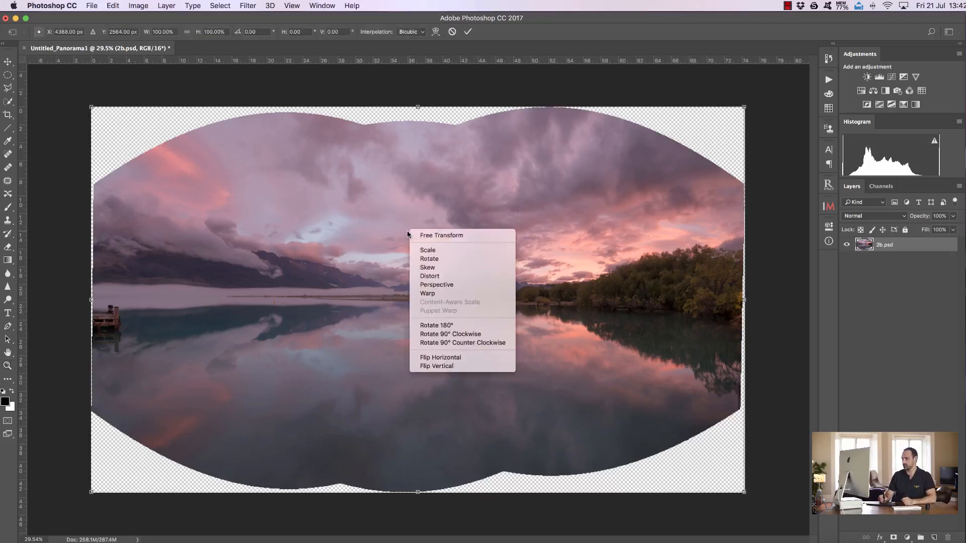
{"action": "left_click", "coordinate": [441, 277]}
{"action": "left_click_drag", "start_coordinate": [418, 108], "coordinate": [418, 65]}
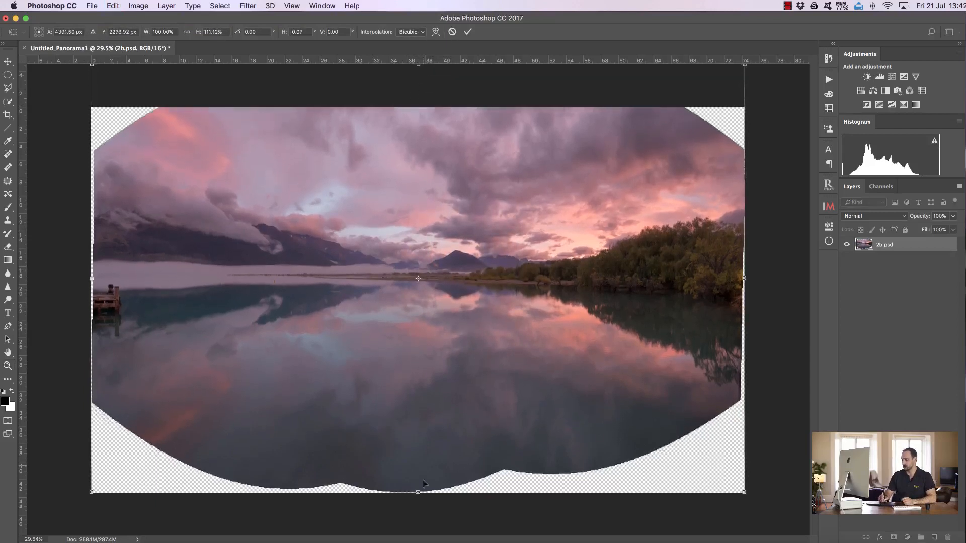
{"action": "left_click_drag", "start_coordinate": [417, 492], "coordinate": [418, 538]}
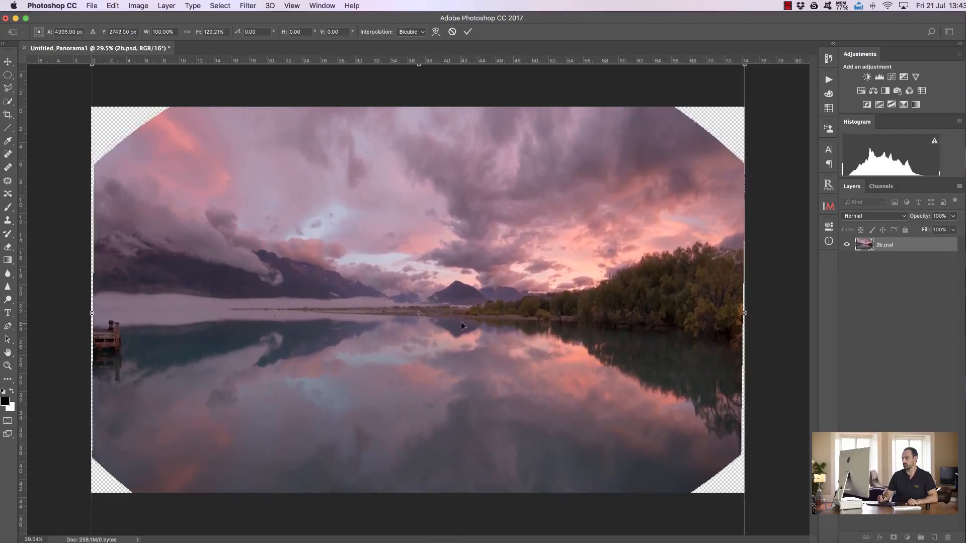
{"action": "left_click", "coordinate": [467, 31]}
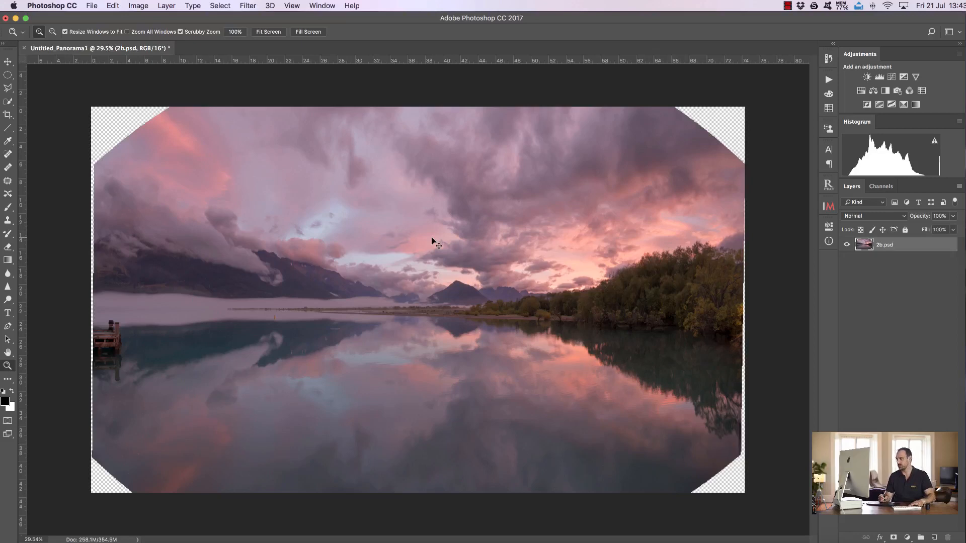
Warp the panorama layer, stretching the central sky upward and the central reflection downward to make the mountains taller.
{"action": "key", "text": "super+t"}
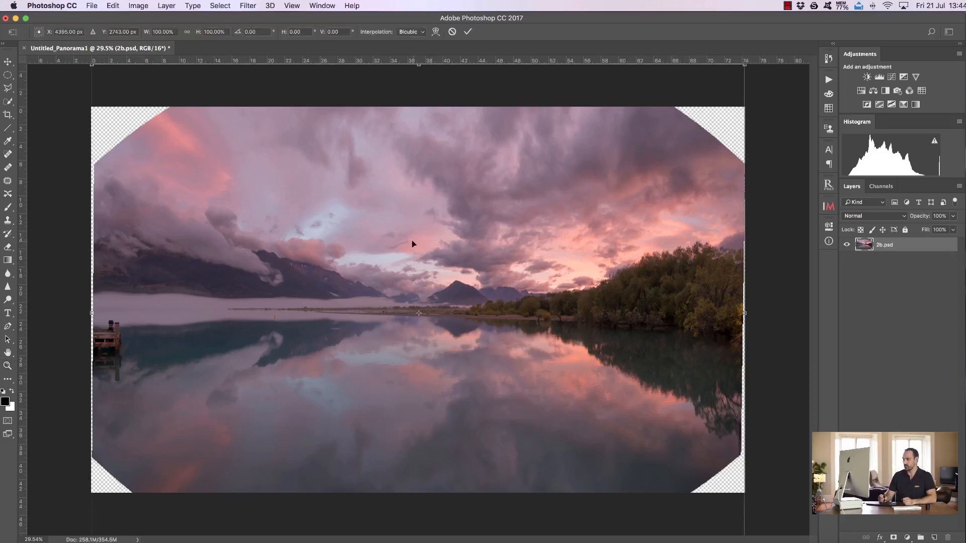
{"action": "right_click", "coordinate": [411, 244]}
{"action": "left_click", "coordinate": [435, 308]}
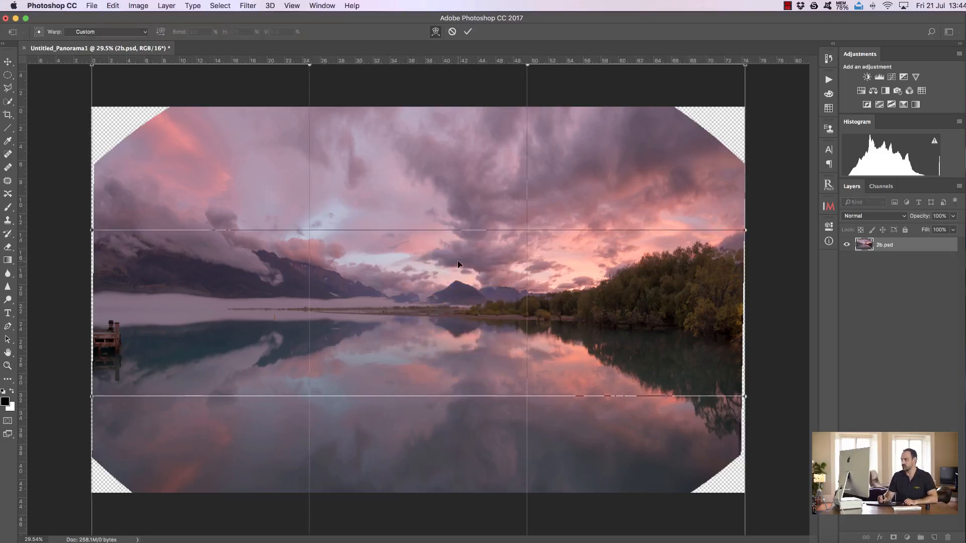
{"action": "left_click_drag", "start_coordinate": [457, 261], "coordinate": [456, 163]}
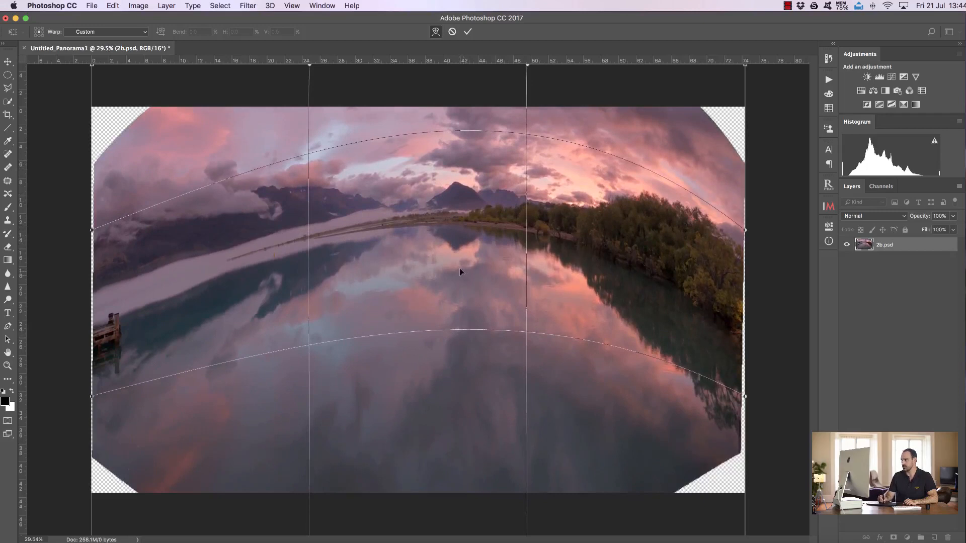
{"action": "left_click_drag", "start_coordinate": [456, 274], "coordinate": [449, 373]}
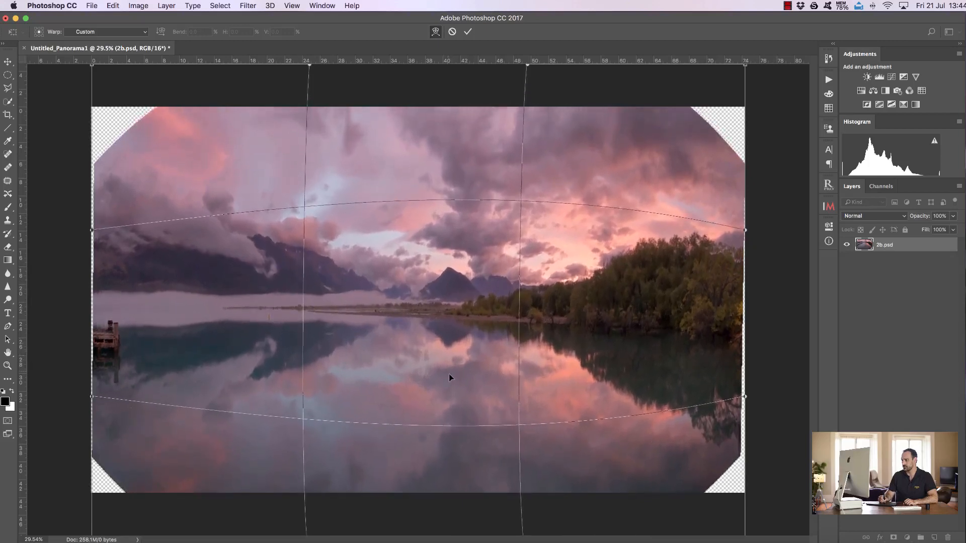
{"action": "left_click_drag", "start_coordinate": [452, 225], "coordinate": [453, 168]}
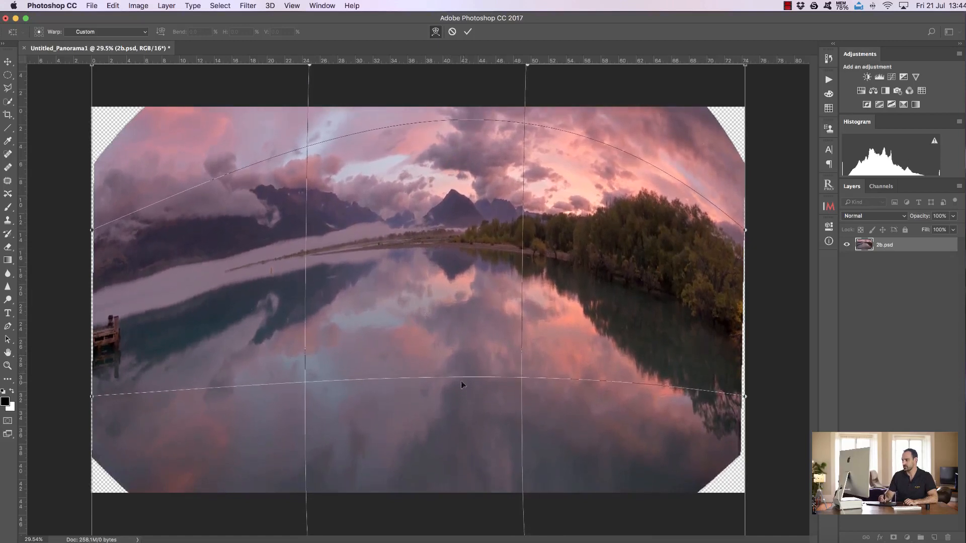
{"action": "left_click_drag", "start_coordinate": [450, 385], "coordinate": [451, 466]}
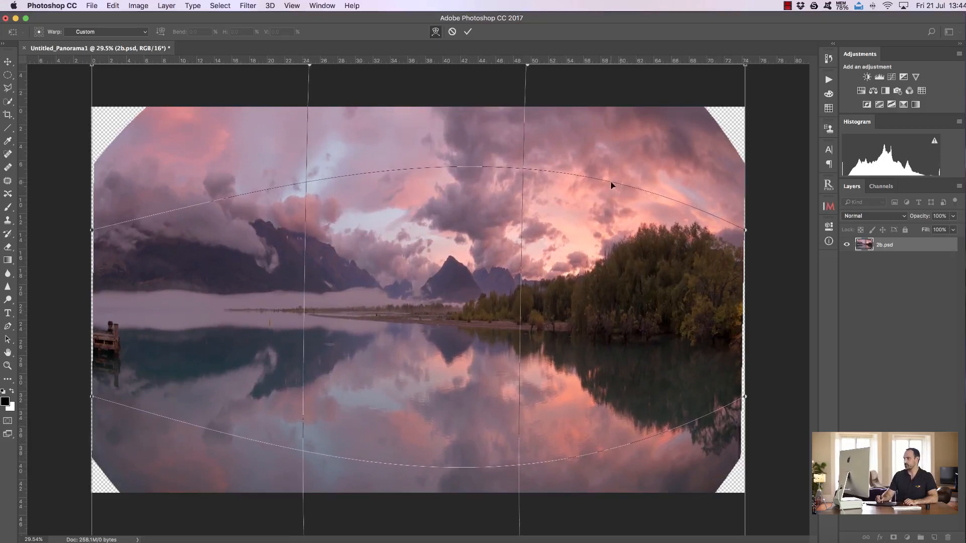
Ease the warp's bulge right of centre and stretch both sides of the panorama outward past the canvas edges.
{"action": "left_click_drag", "start_coordinate": [610, 182], "coordinate": [601, 198]}
{"action": "left_click_drag", "start_coordinate": [624, 456], "coordinate": [638, 433]}
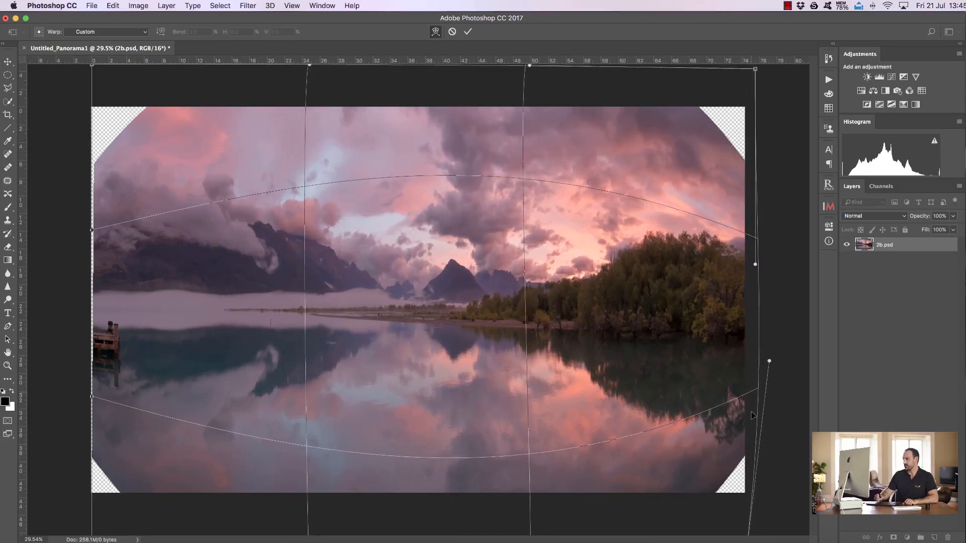
{"action": "left_click_drag", "start_coordinate": [736, 468], "coordinate": [760, 460]}
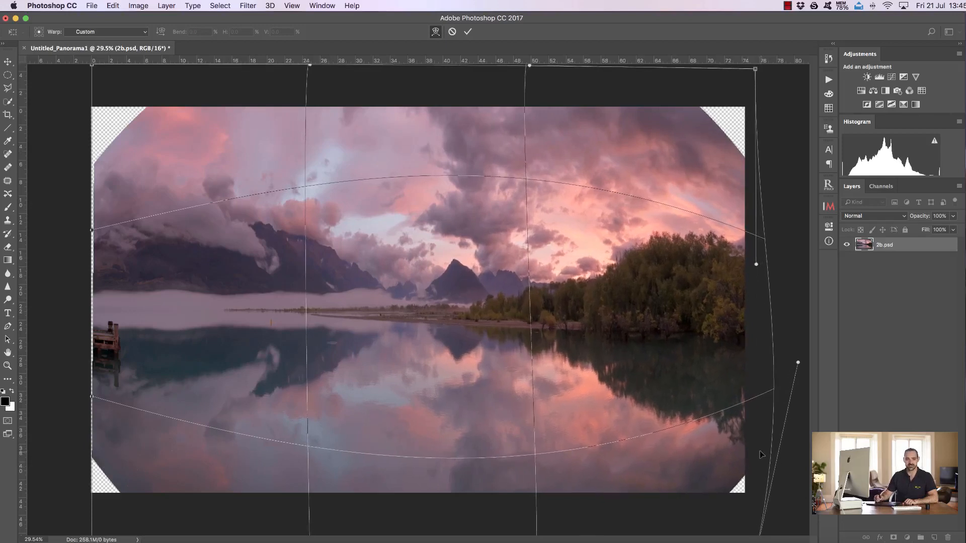
{"action": "left_click_drag", "start_coordinate": [739, 203], "coordinate": [744, 208]}
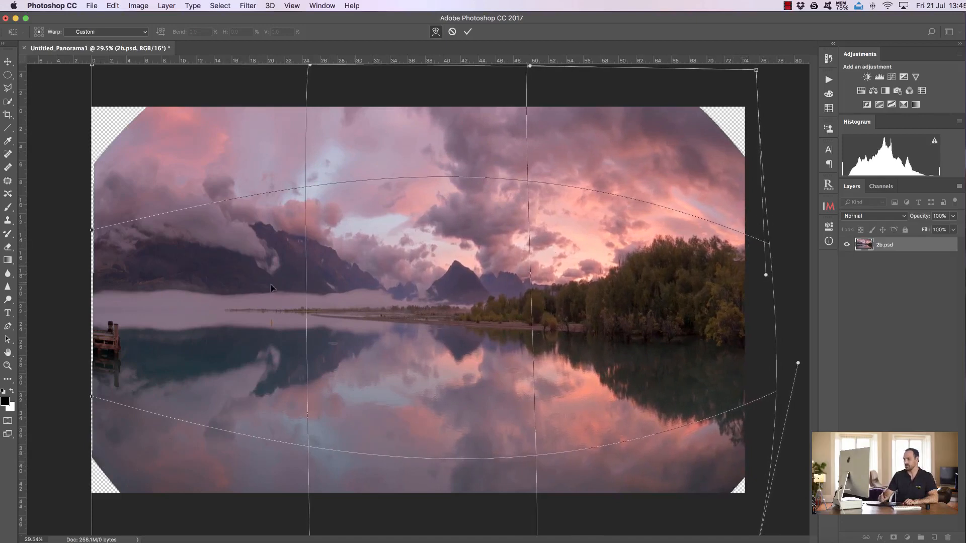
{"action": "left_click_drag", "start_coordinate": [98, 275], "coordinate": [89, 283]}
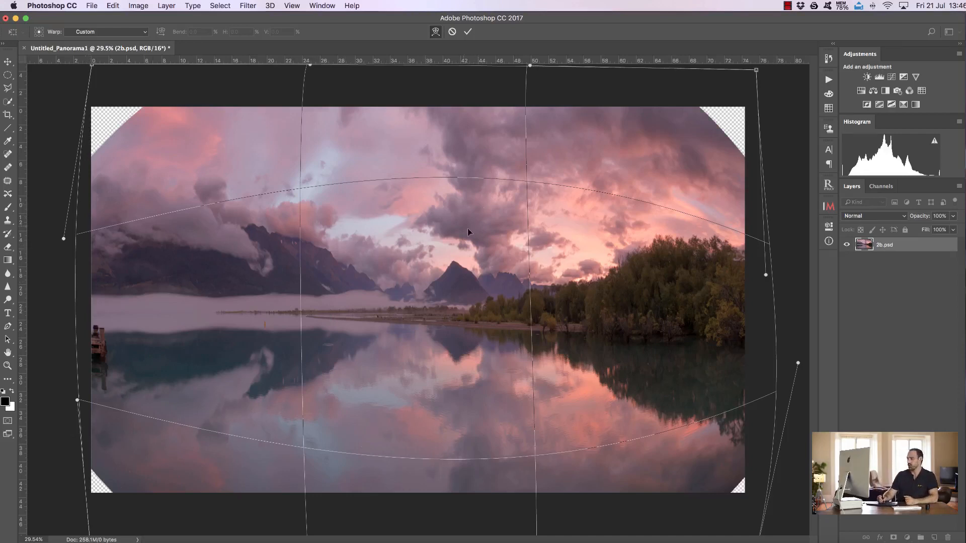
Raise the warped shoreline slightly at the centre and left, and pull the image's right-hand corners outward over the transparent areas.
{"action": "left_click_drag", "start_coordinate": [481, 248], "coordinate": [479, 244]}
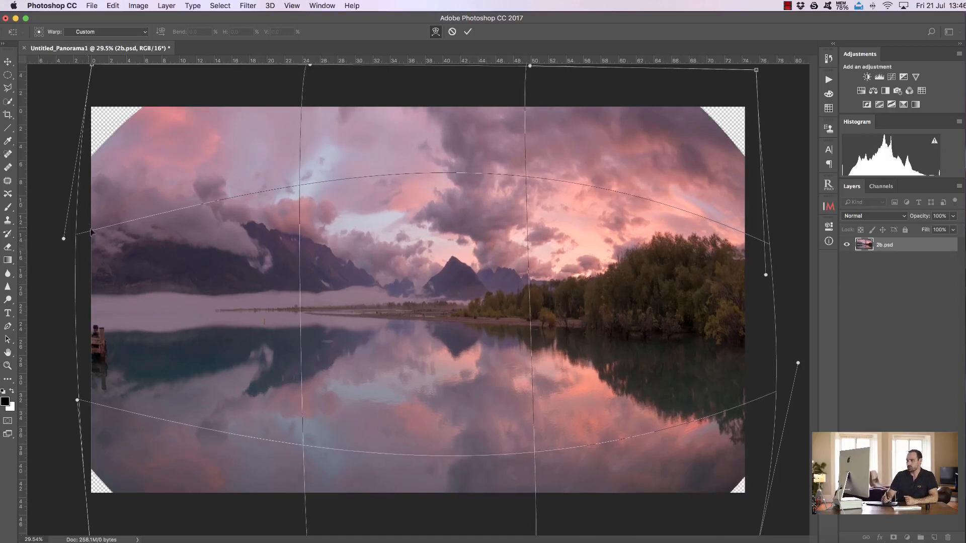
{"action": "left_click_drag", "start_coordinate": [98, 245], "coordinate": [96, 237]}
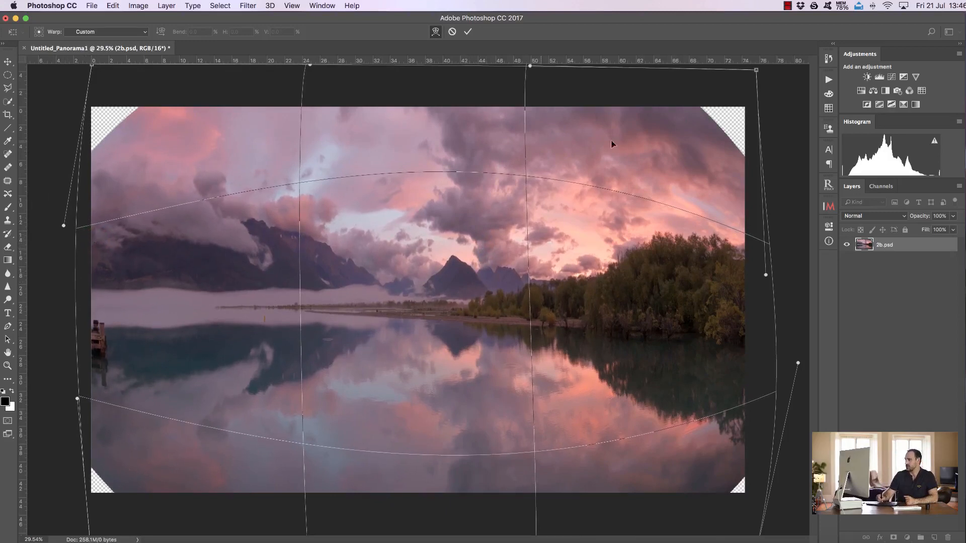
{"action": "left_click_drag", "start_coordinate": [733, 149], "coordinate": [745, 153]}
{"action": "left_click_drag", "start_coordinate": [705, 104], "coordinate": [722, 110]}
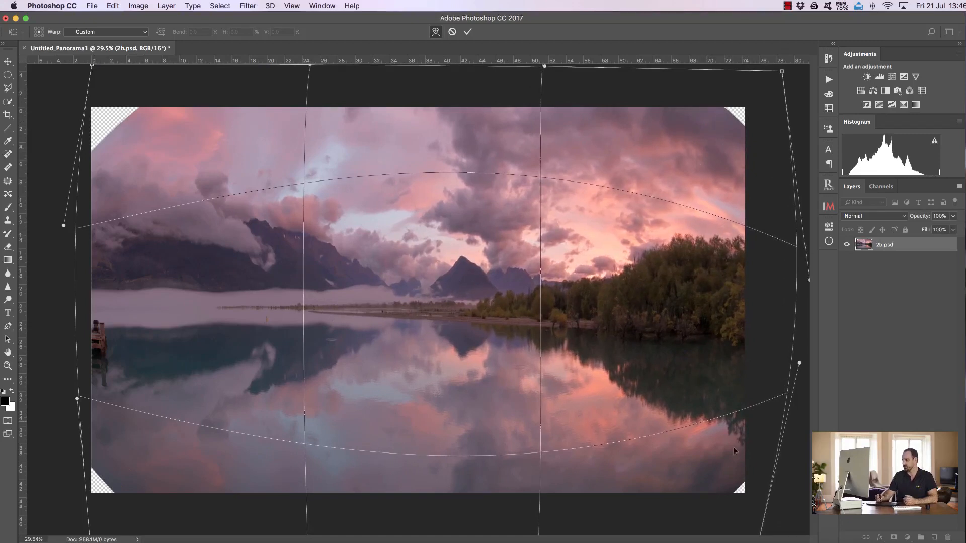
{"action": "left_click_drag", "start_coordinate": [735, 484], "coordinate": [740, 494]}
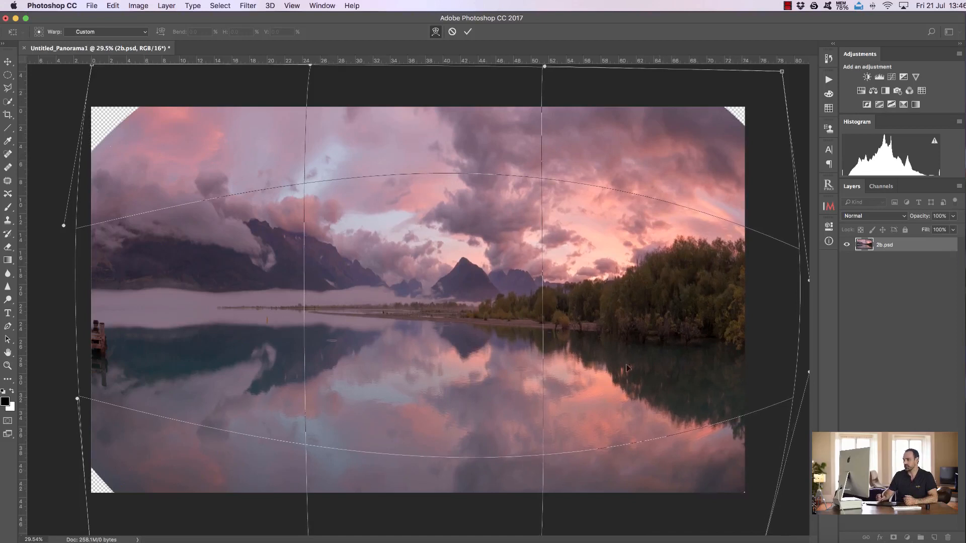
Refine the warp along the right-hand sky and trees, lower the left-hand lake slightly, and apply the warp.
{"action": "mouse_move", "coordinate": [741, 211]}
{"action": "left_mouse_down"}
{"action": "mouse_move", "coordinate": [741, 201]}
{"action": "mouse_move", "coordinate": [755, 213]}
{"action": "left_mouse_up"}
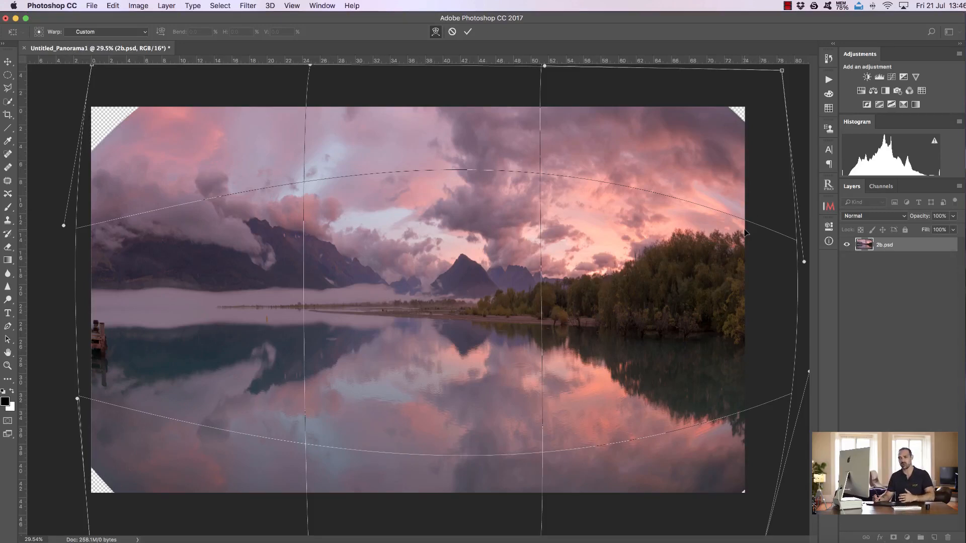
{"action": "left_click_drag", "start_coordinate": [737, 148], "coordinate": [733, 159]}
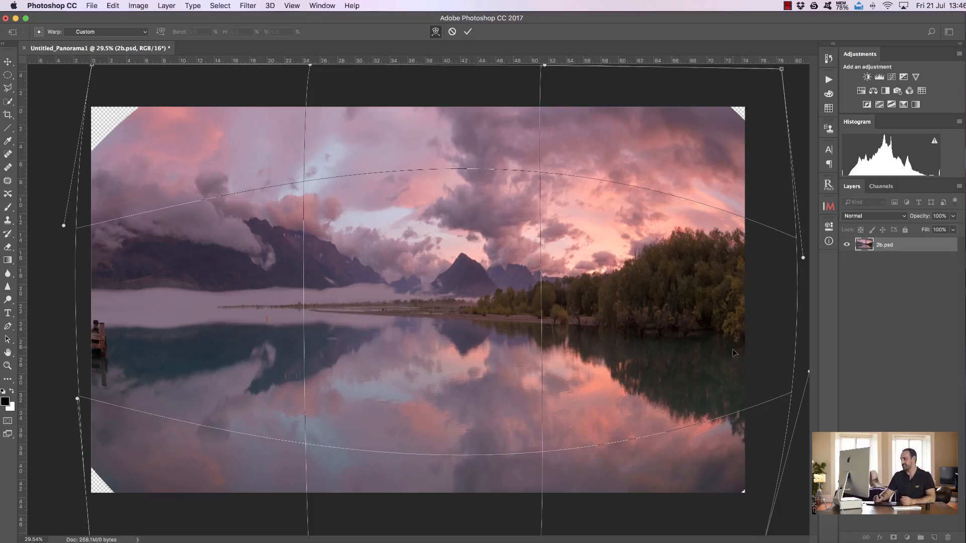
{"action": "left_click_drag", "start_coordinate": [737, 357], "coordinate": [738, 352]}
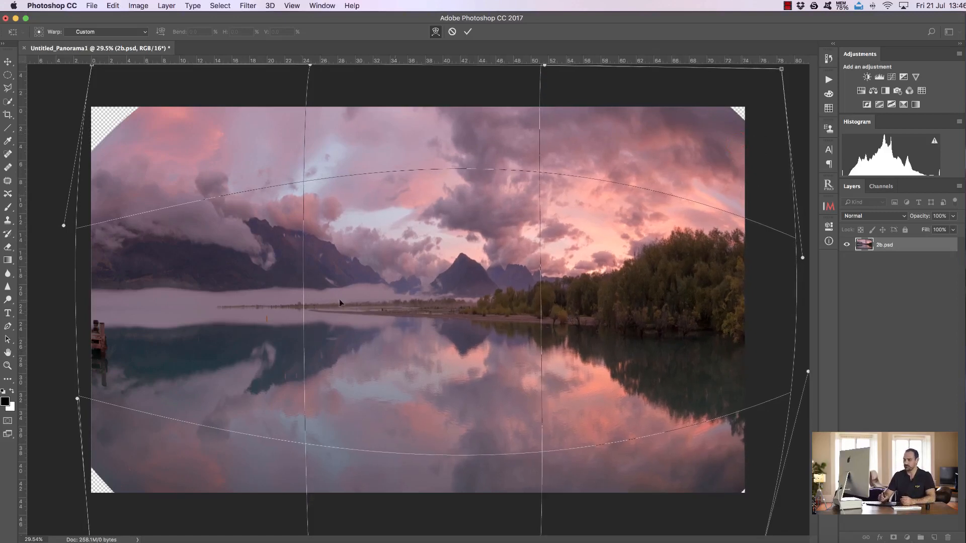
{"action": "left_click", "coordinate": [107, 268]}
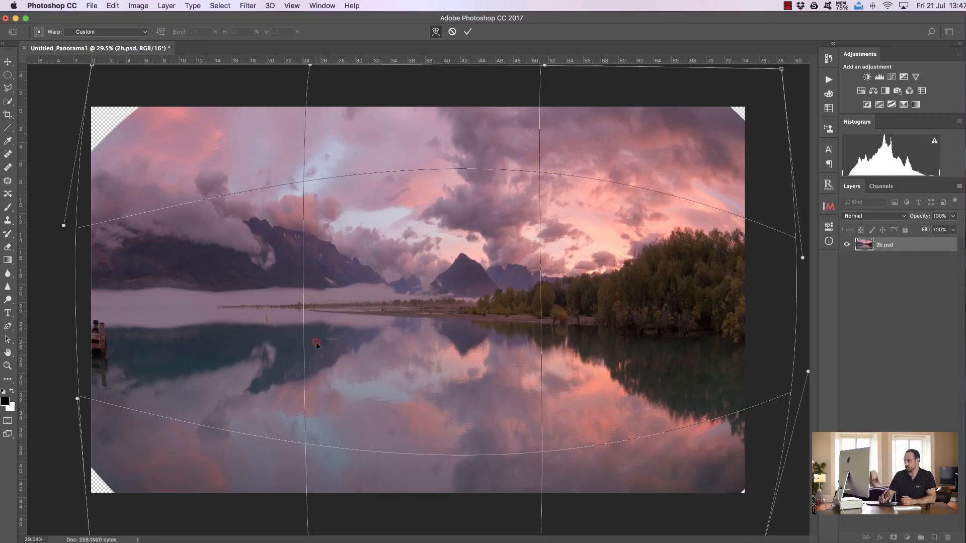
{"action": "left_click_drag", "start_coordinate": [320, 346], "coordinate": [317, 350]}
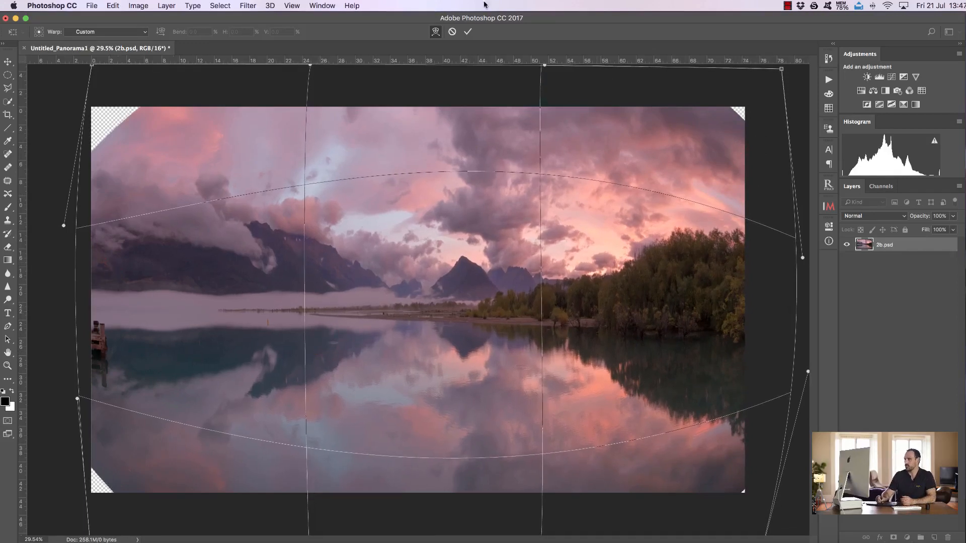
{"action": "left_click", "coordinate": [467, 33]}
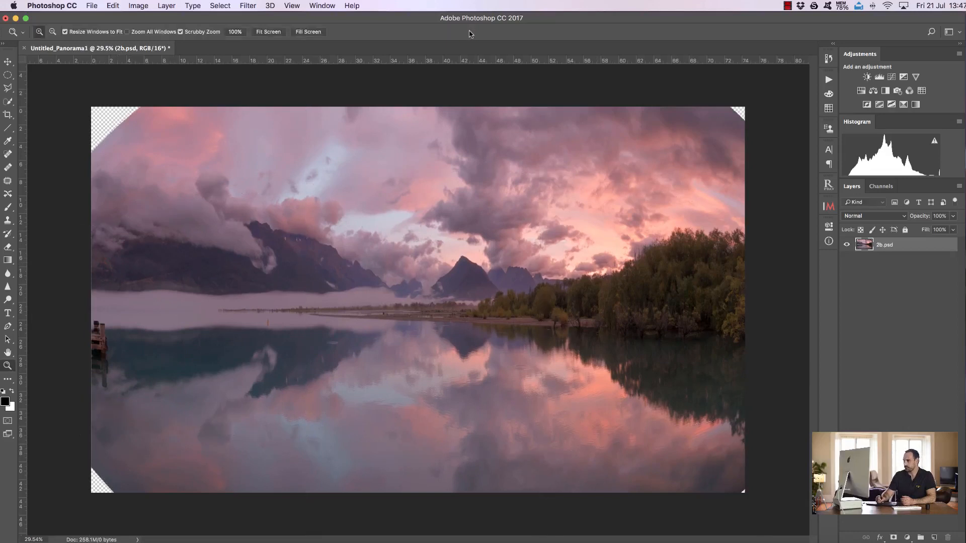
Compare the panorama before and after the warp by undoing and redoing the transform.
{"action": "key", "text": "super+z"}
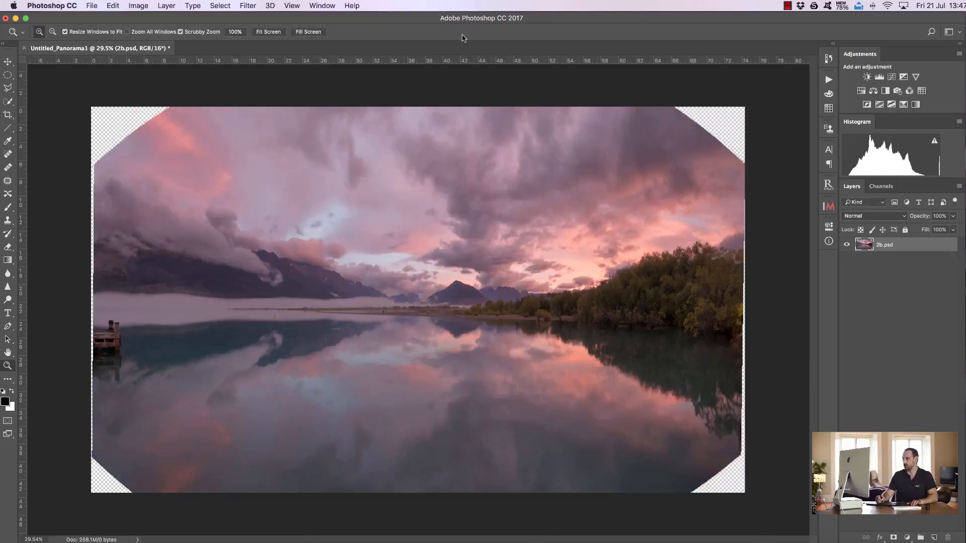
{"action": "left_click", "coordinate": [114, 7]}
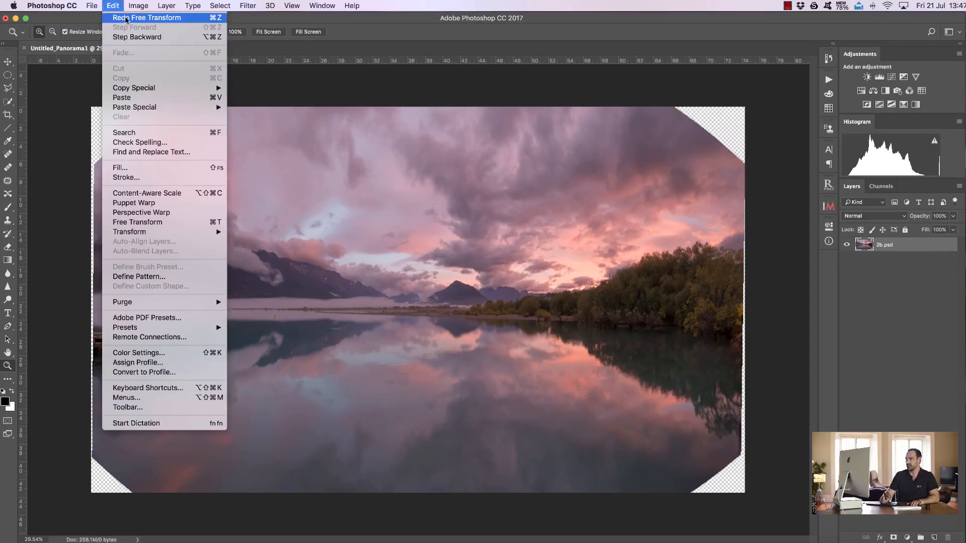
{"action": "left_click", "coordinate": [128, 19]}
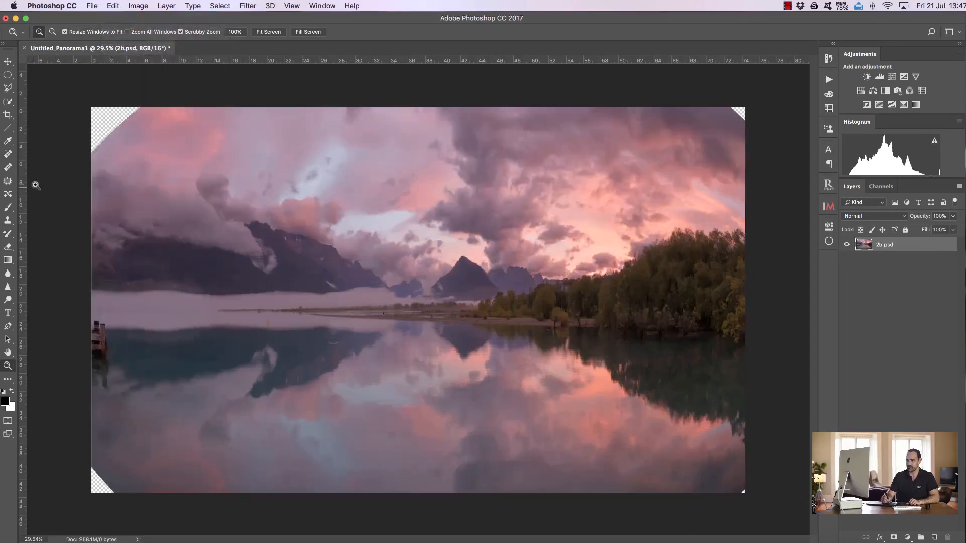
Crop the panorama slightly and evenly inward on all four sides to trim most of the transparent corners.
{"action": "left_click", "coordinate": [7, 116]}
{"action": "left_click_drag", "start_coordinate": [92, 298], "coordinate": [103, 297]}
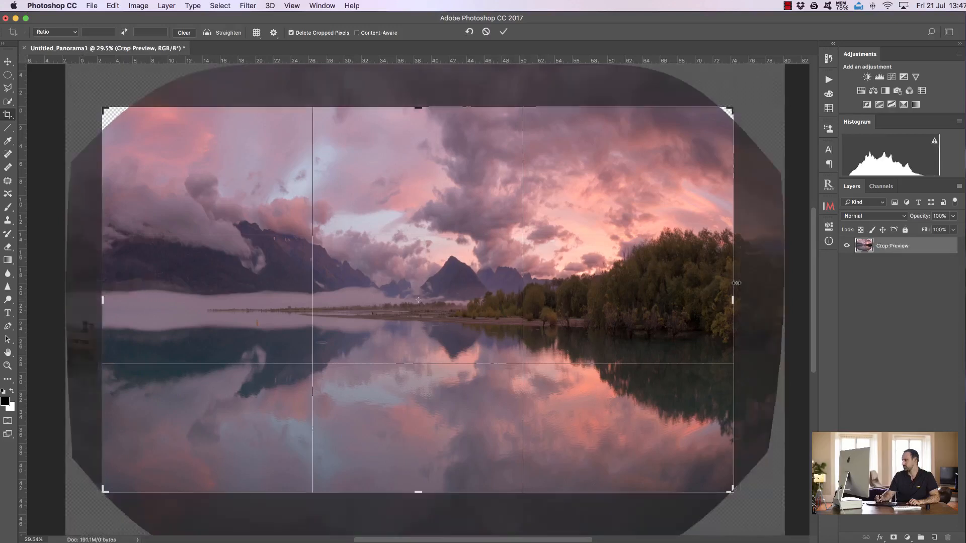
{"action": "left_click_drag", "start_coordinate": [418, 107], "coordinate": [419, 114]}
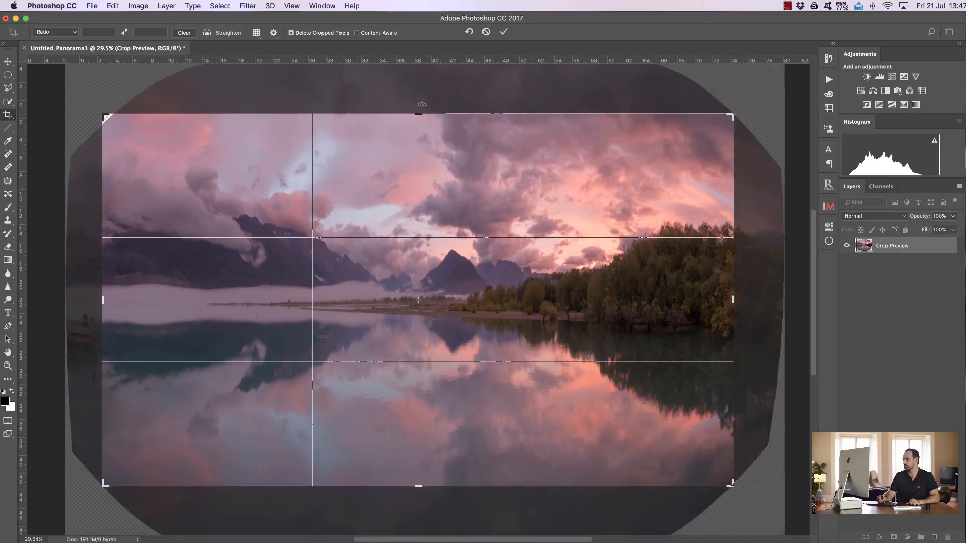
{"action": "left_click_drag", "start_coordinate": [414, 114], "coordinate": [430, 134]}
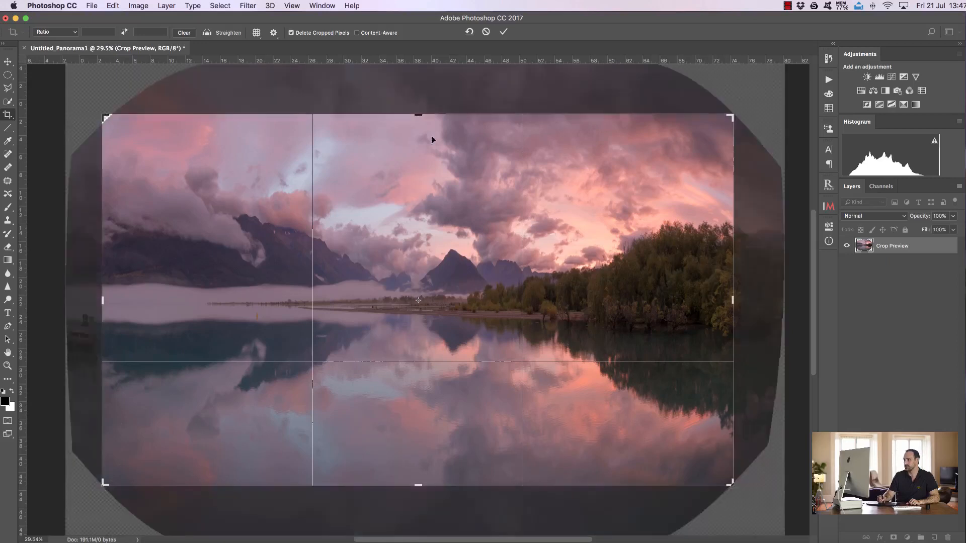
{"action": "left_click", "coordinate": [503, 32]}
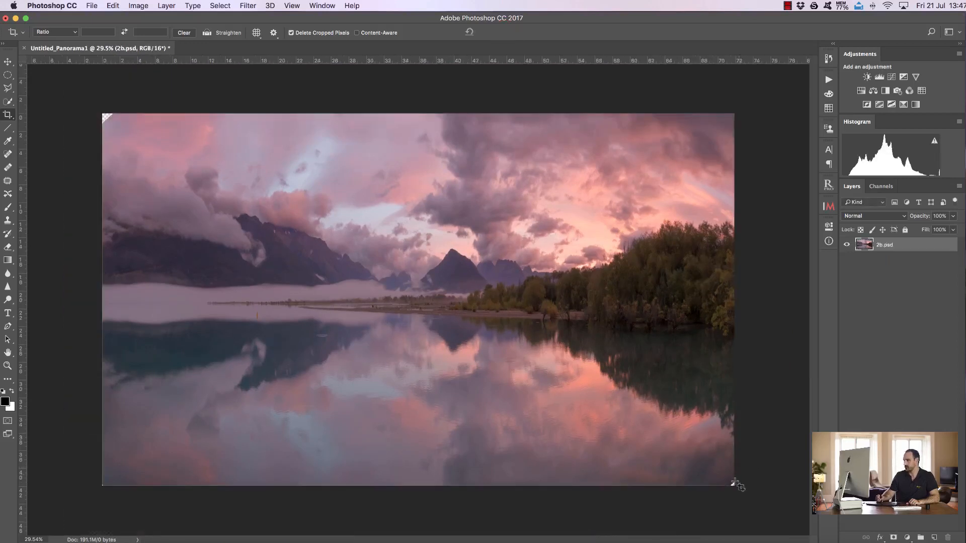
Warp the cropped layer's lower-right and upper-left corners outward past the canvas to cover the remaining transparent corners.
{"action": "key", "text": "super+t"}
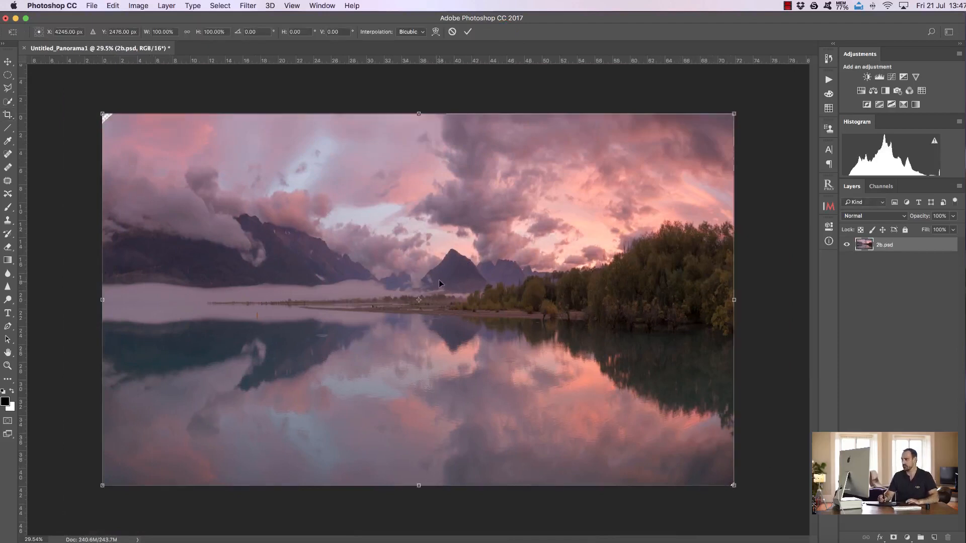
{"action": "right_click", "coordinate": [420, 263]}
{"action": "left_click", "coordinate": [442, 328]}
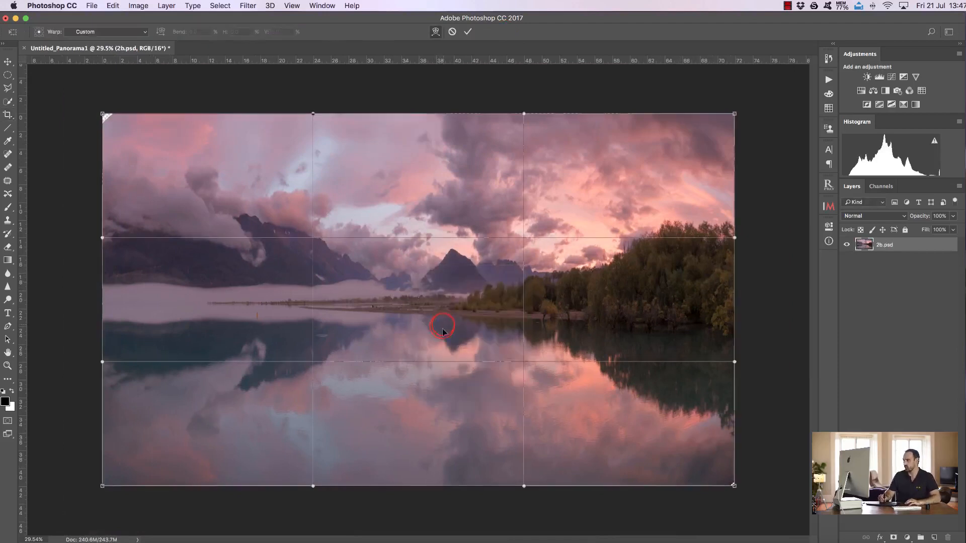
{"action": "left_click_drag", "start_coordinate": [733, 486], "coordinate": [739, 486]}
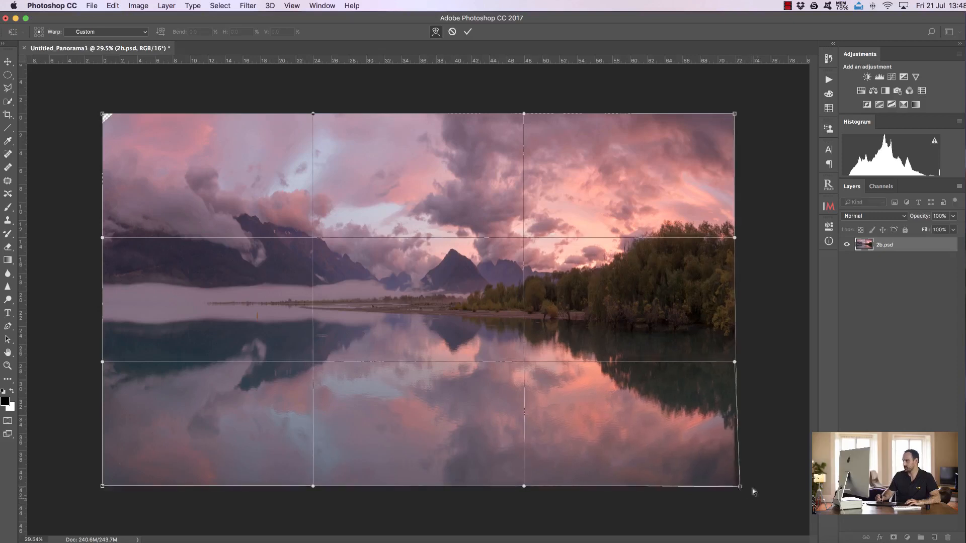
{"action": "left_click_drag", "start_coordinate": [102, 115], "coordinate": [93, 110]}
{"action": "left_click", "coordinate": [467, 31]}
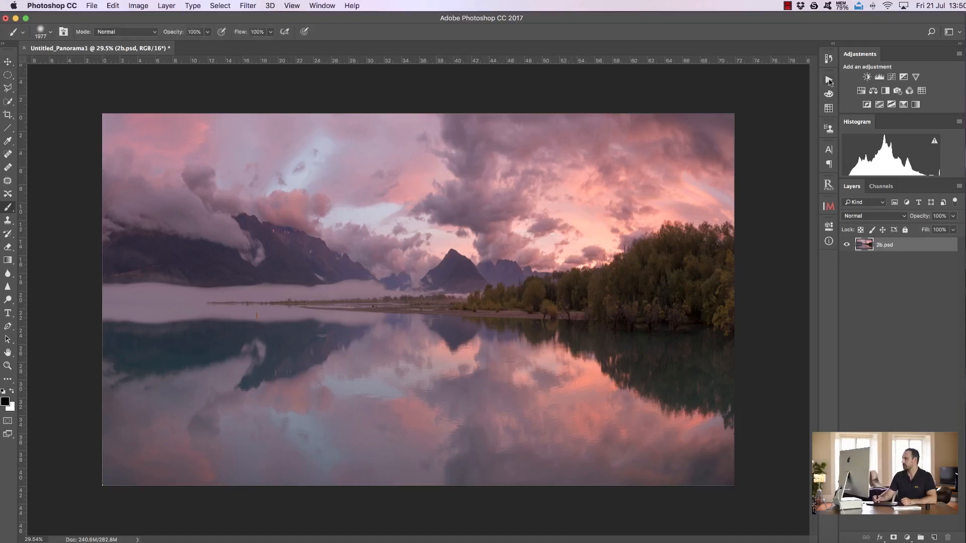
Run the Highlights D&B action, setting its mask Levels to midtone 0.57 and white input 206.
{"action": "left_click", "coordinate": [828, 80]}
{"action": "left_click_drag", "start_coordinate": [814, 322], "coordinate": [813, 369]}
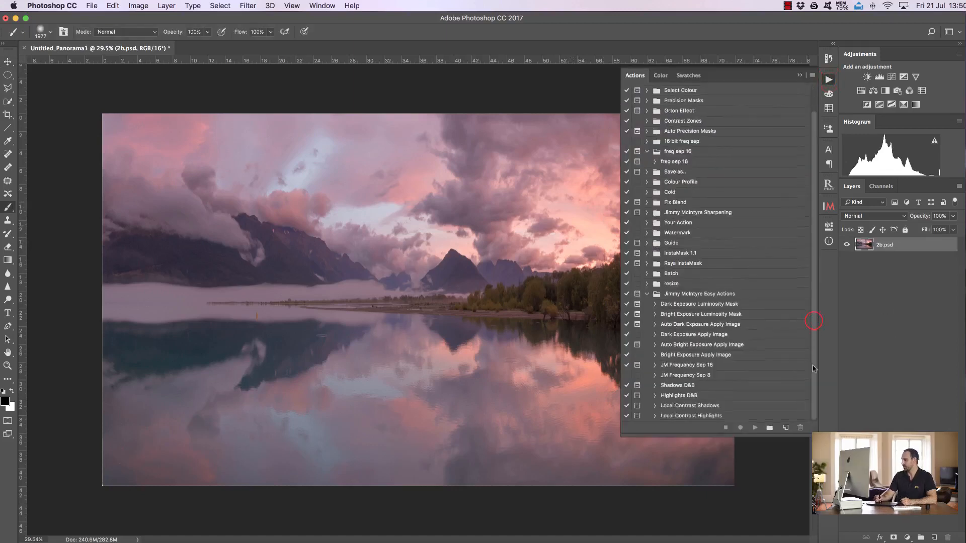
{"action": "left_click", "coordinate": [692, 395]}
{"action": "left_click", "coordinate": [751, 428]}
{"action": "left_click_drag", "start_coordinate": [825, 246], "coordinate": [858, 246]}
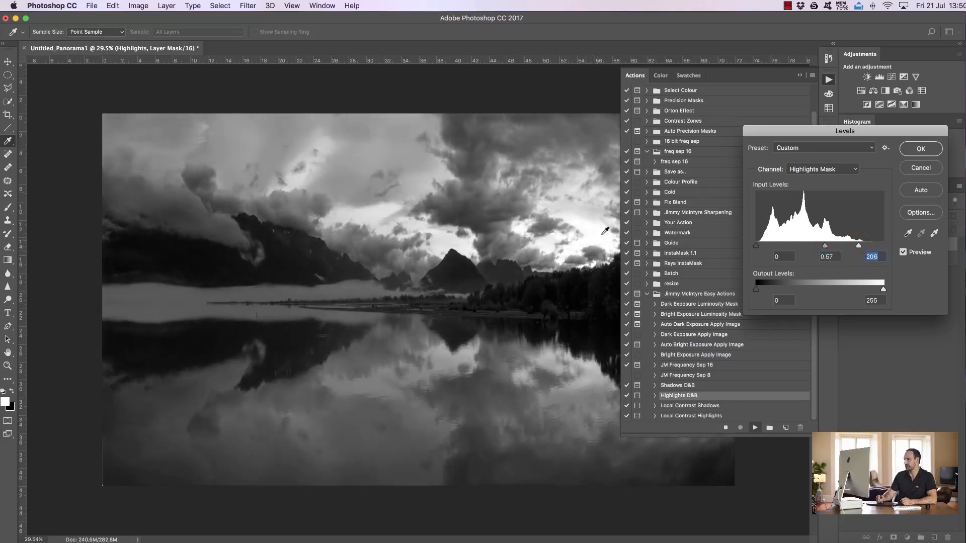
{"action": "left_click", "coordinate": [920, 148]}
{"action": "left_click", "coordinate": [799, 75]}
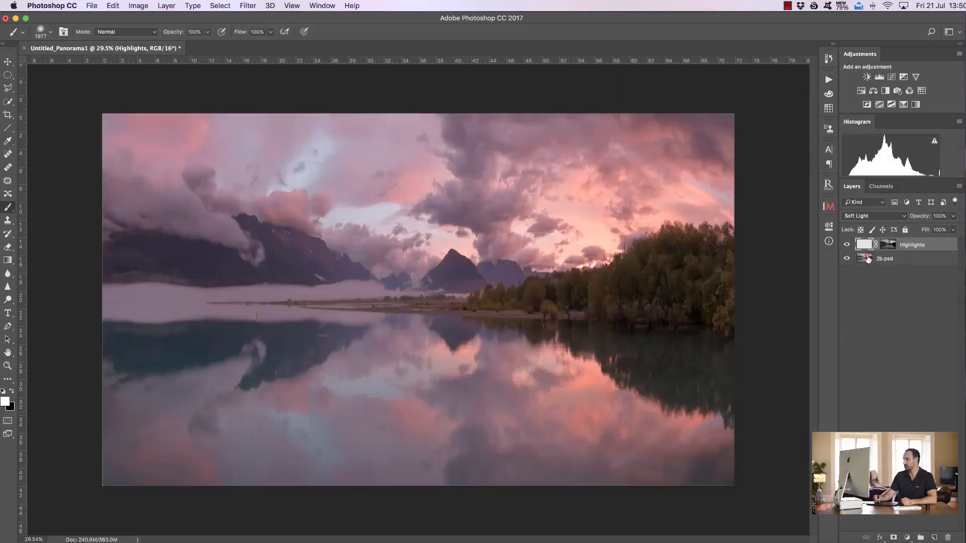
Burn the bright clouds over the trees and their reflection in the lake with black on the Highlights layer.
{"action": "left_click", "coordinate": [12, 391]}
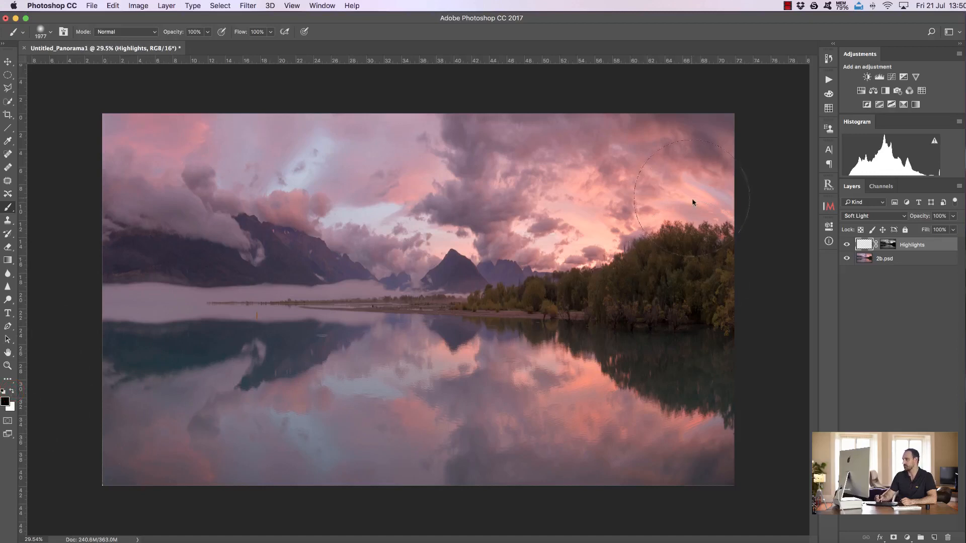
{"action": "left_click_drag", "start_coordinate": [671, 200], "coordinate": [553, 216]}
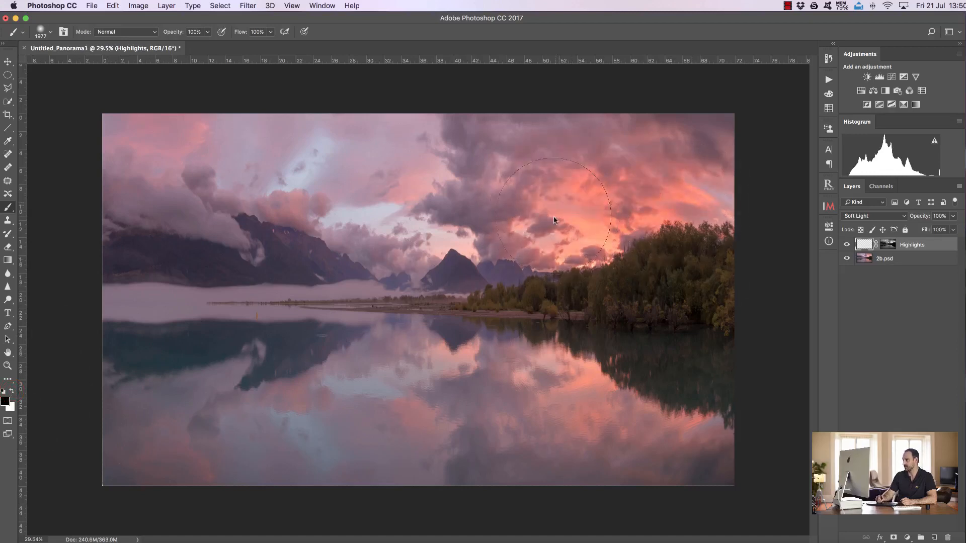
{"action": "mouse_move", "coordinate": [560, 363]}
{"action": "left_mouse_down"}
{"action": "mouse_move", "coordinate": [673, 393]}
{"action": "mouse_move", "coordinate": [695, 380]}
{"action": "left_mouse_up"}
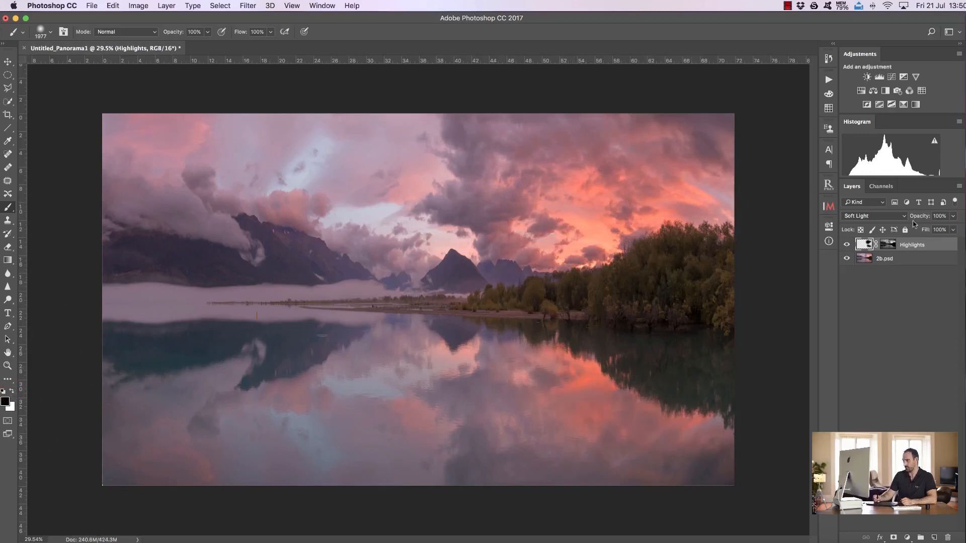
Reduce the Highlights layer's opacity to 26% and compare the image with and without the layer.
{"action": "left_click_drag", "start_coordinate": [918, 219], "coordinate": [886, 217]}
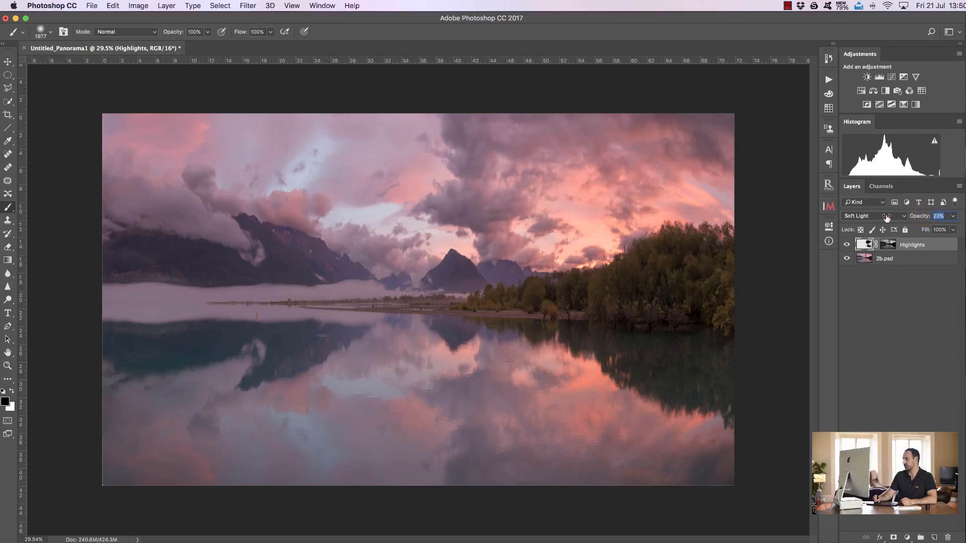
{"action": "left_click", "coordinate": [847, 246]}
{"action": "left_click", "coordinate": [846, 245]}
{"action": "left_click", "coordinate": [841, 246]}
{"action": "left_click", "coordinate": [846, 245]}
{"action": "left_click_drag", "start_coordinate": [915, 219], "coordinate": [916, 220]}
{"action": "left_click", "coordinate": [846, 246]}
{"action": "left_click", "coordinate": [846, 246]}
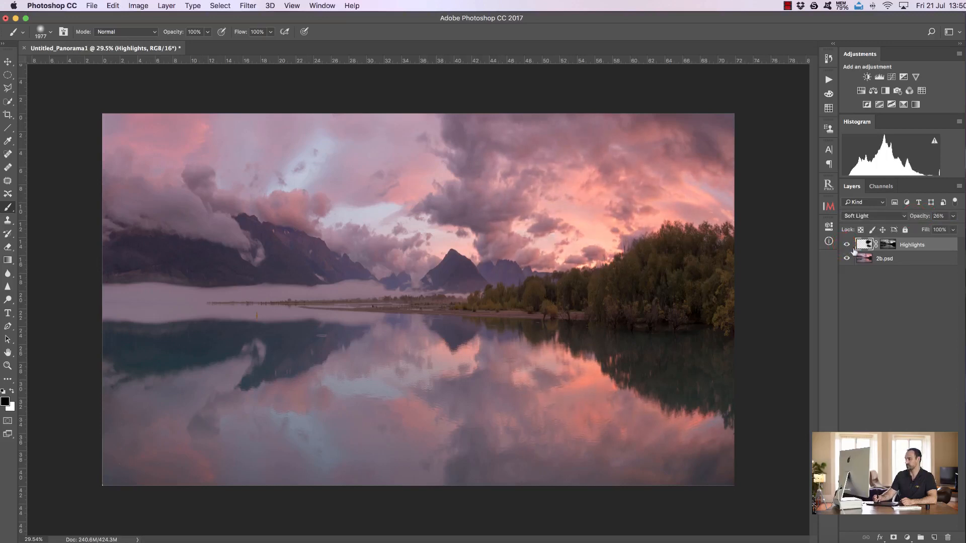
Add a Levels adjustment layer with white input 228, midtone 0.71 and black output 18, and compare its effect.
{"action": "left_click", "coordinate": [878, 78]}
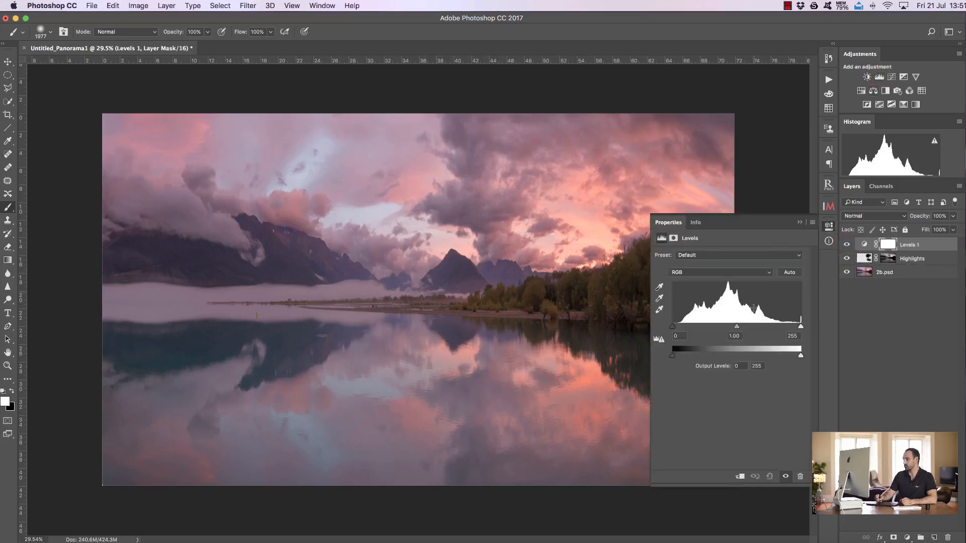
{"action": "left_click_drag", "start_coordinate": [800, 329], "coordinate": [797, 330]}
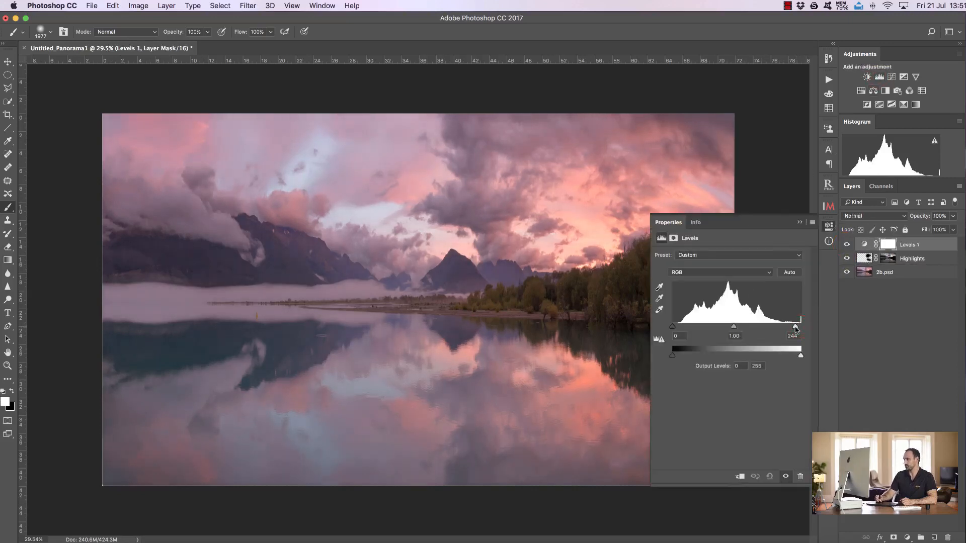
{"action": "left_click_drag", "start_coordinate": [788, 328], "coordinate": [740, 329]}
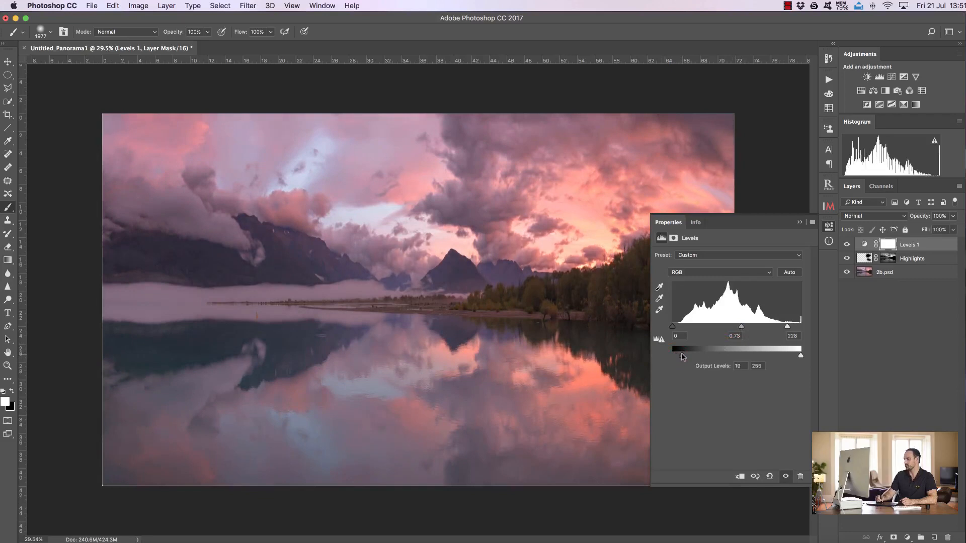
{"action": "left_click_drag", "start_coordinate": [740, 330], "coordinate": [742, 330]}
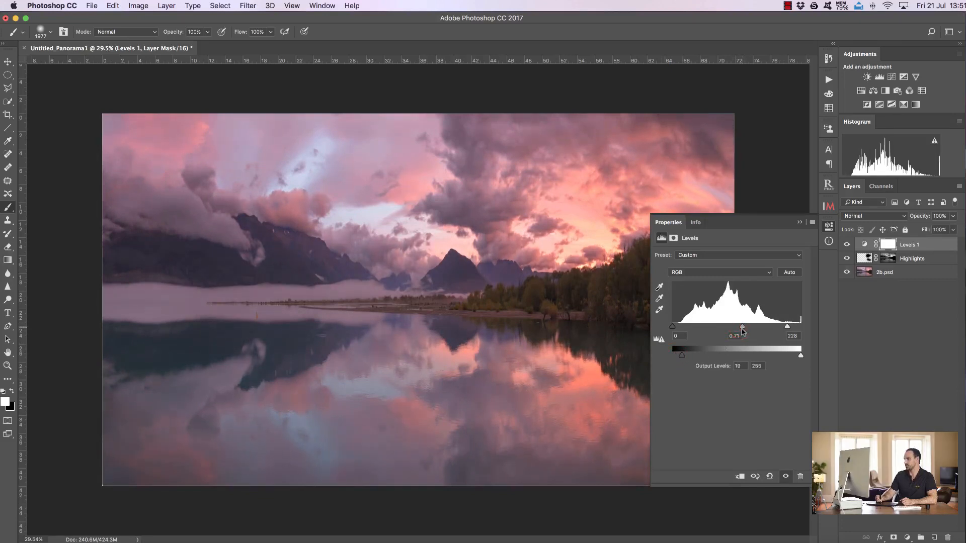
{"action": "left_click_drag", "start_coordinate": [684, 358], "coordinate": [684, 358]}
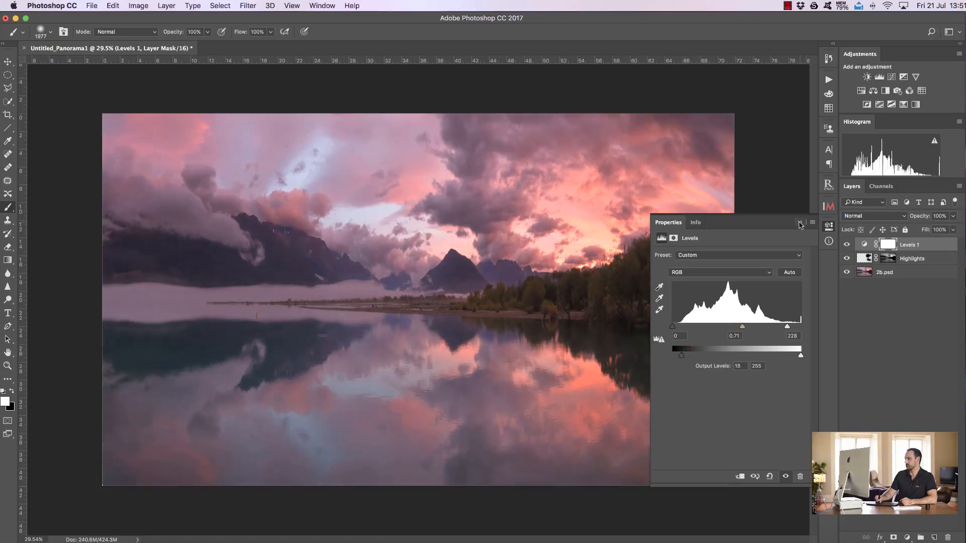
{"action": "left_click", "coordinate": [799, 223]}
{"action": "left_click", "coordinate": [846, 245]}
{"action": "left_click", "coordinate": [846, 245]}
{"action": "left_click", "coordinate": [846, 245]}
{"action": "left_click", "coordinate": [846, 244]}
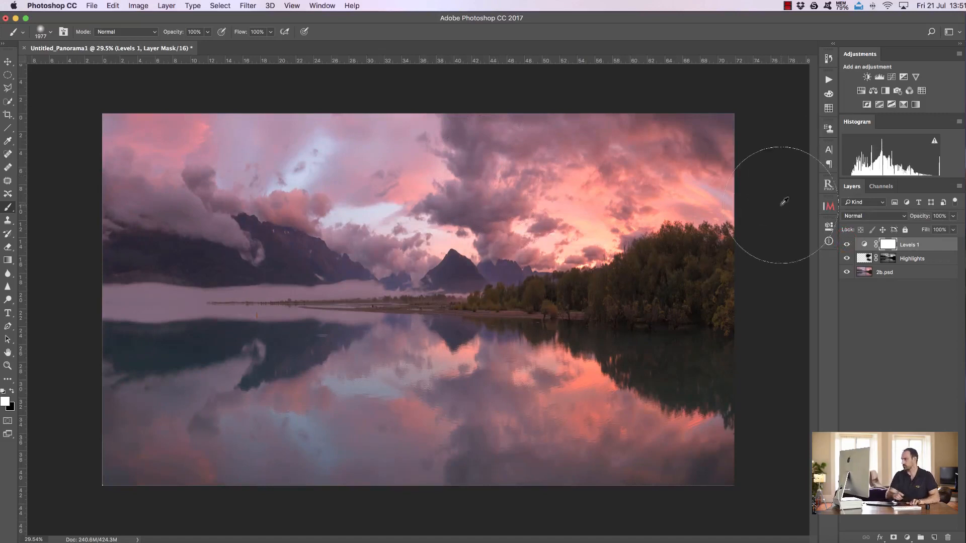
Run Raya Pro's Orton Effect, accepting its blur and Levels with black input 8 and white input 227.
{"action": "left_click", "coordinate": [828, 185]}
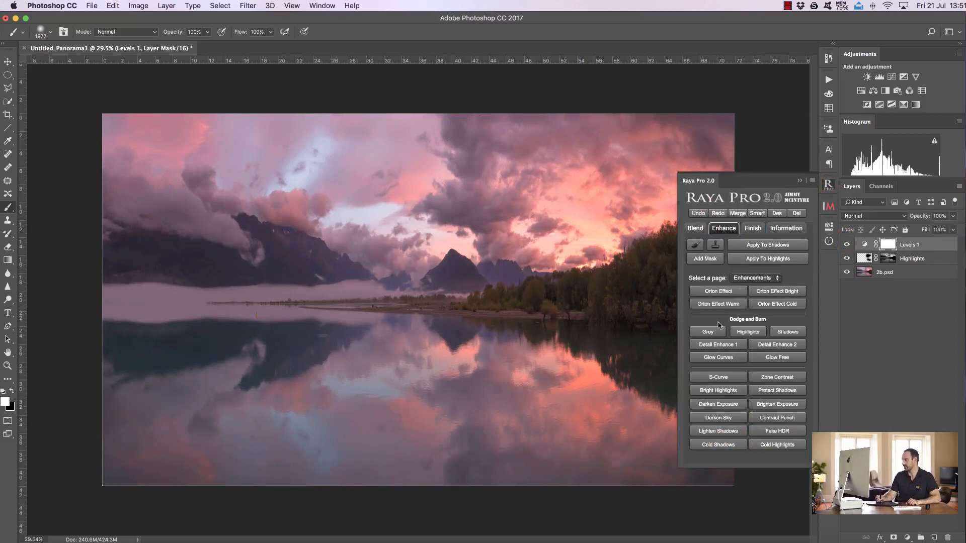
{"action": "left_click", "coordinate": [725, 295]}
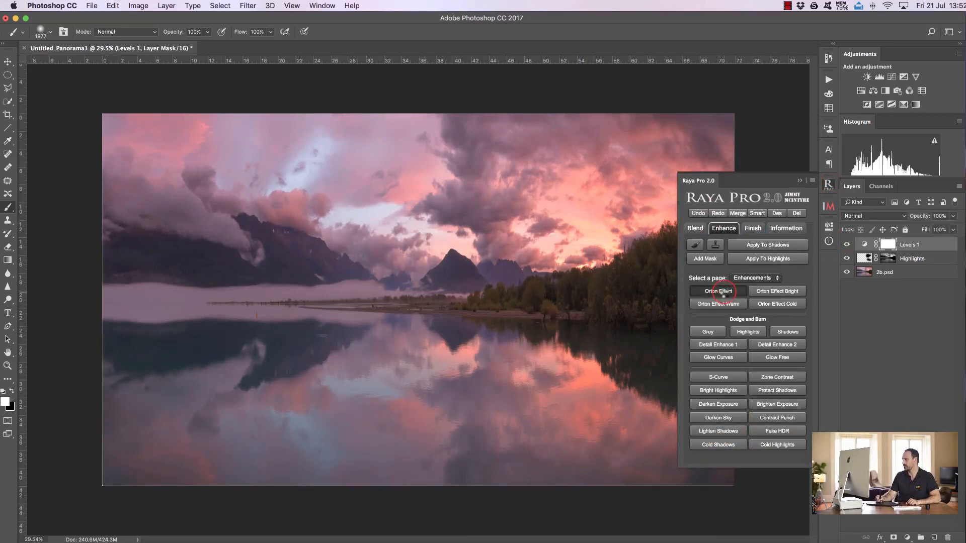
{"action": "left_click", "coordinate": [444, 215]}
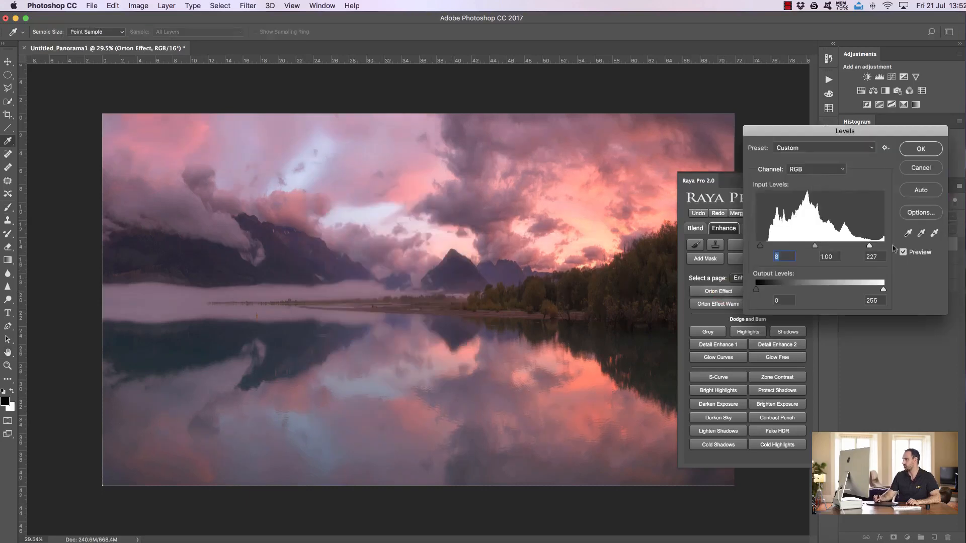
{"action": "left_click", "coordinate": [920, 149]}
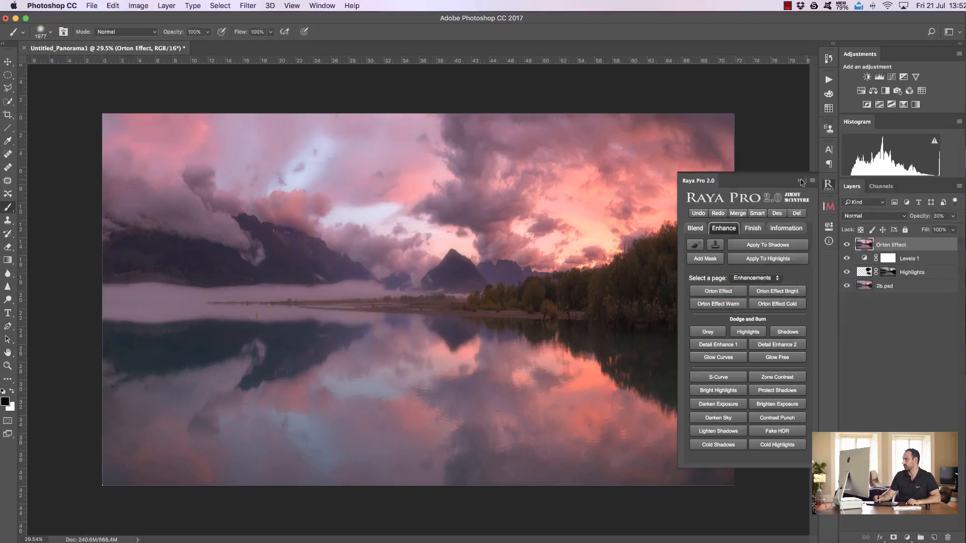
Lower the Orton Effect layer's opacity to 12% and compare the image with the layer on and off.
{"action": "left_click_drag", "start_coordinate": [921, 220], "coordinate": [916, 215]}
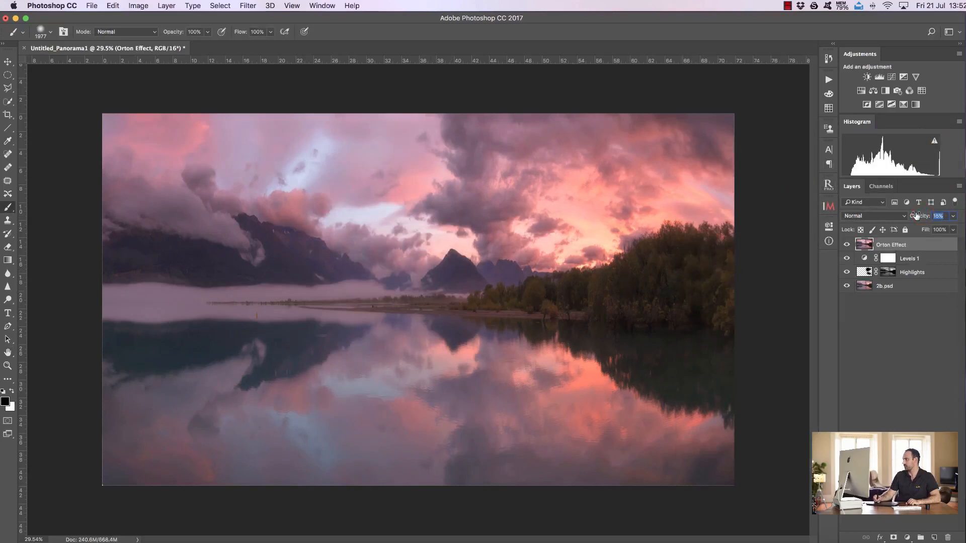
{"action": "left_click", "coordinate": [845, 245]}
{"action": "left_click", "coordinate": [846, 245]}
{"action": "left_click", "coordinate": [846, 245]}
{"action": "left_click", "coordinate": [846, 245]}
{"action": "left_click", "coordinate": [846, 245]}
{"action": "left_click", "coordinate": [846, 245]}
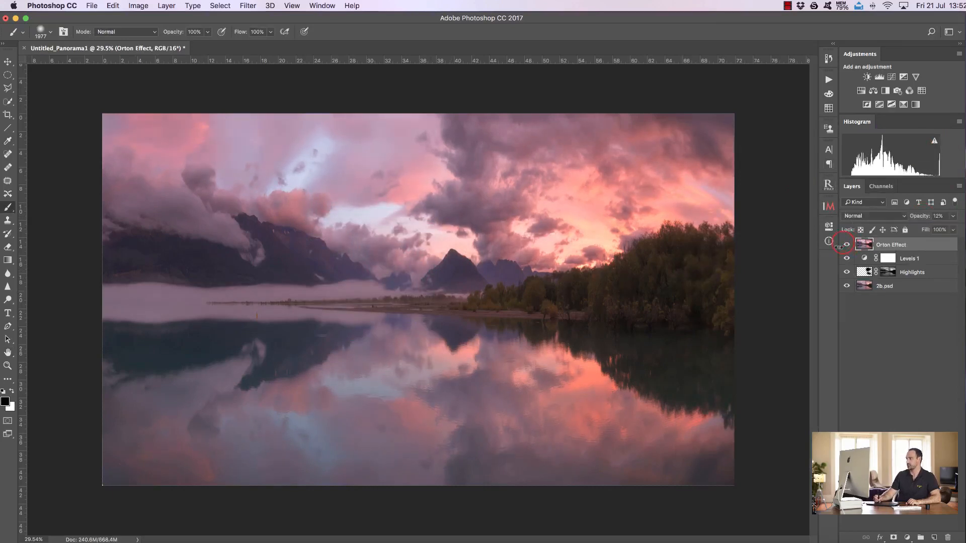
Compare the trees and mountains up close with and without the Orton Effect, and delete the Orton Effect layer.
{"action": "key", "text": "z"}
{"action": "left_click_drag", "start_coordinate": [615, 259], "coordinate": [673, 265]}
{"action": "left_click", "coordinate": [847, 245]}
{"action": "left_click", "coordinate": [847, 246]}
{"action": "left_click", "coordinate": [847, 246]}
{"action": "left_click", "coordinate": [846, 245]}
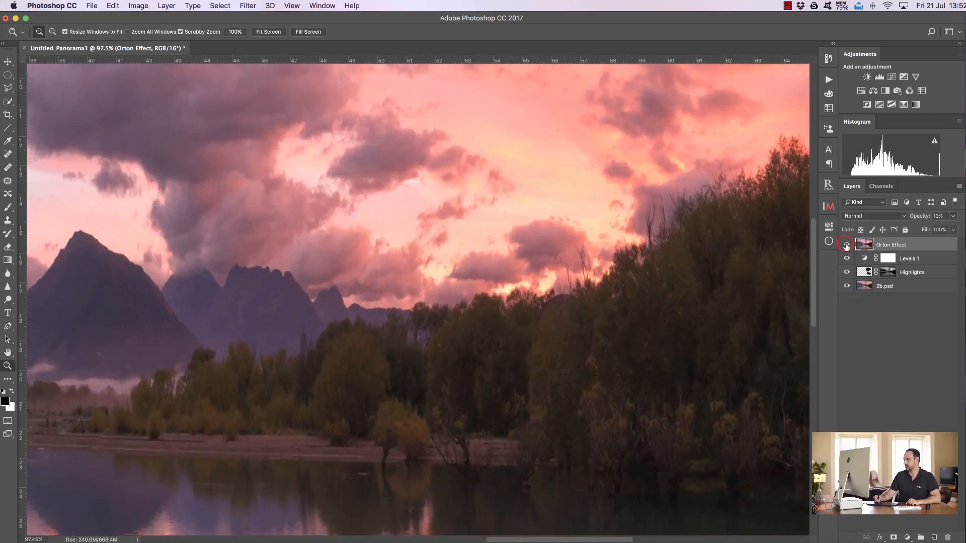
{"action": "left_click", "coordinate": [846, 245]}
{"action": "left_click_drag", "start_coordinate": [913, 250], "coordinate": [947, 537]}
{"action": "key", "text": "super+0"}
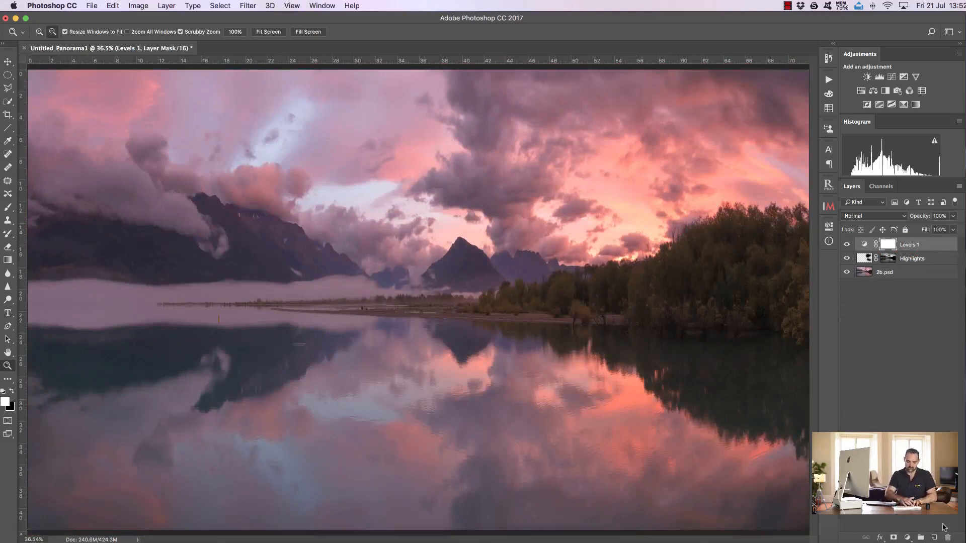
Stamp all visible layers into a new layer, set its opacity to 26% and apply a Gaussian Blur.
{"action": "key", "text": "super+alt+shift+e"}
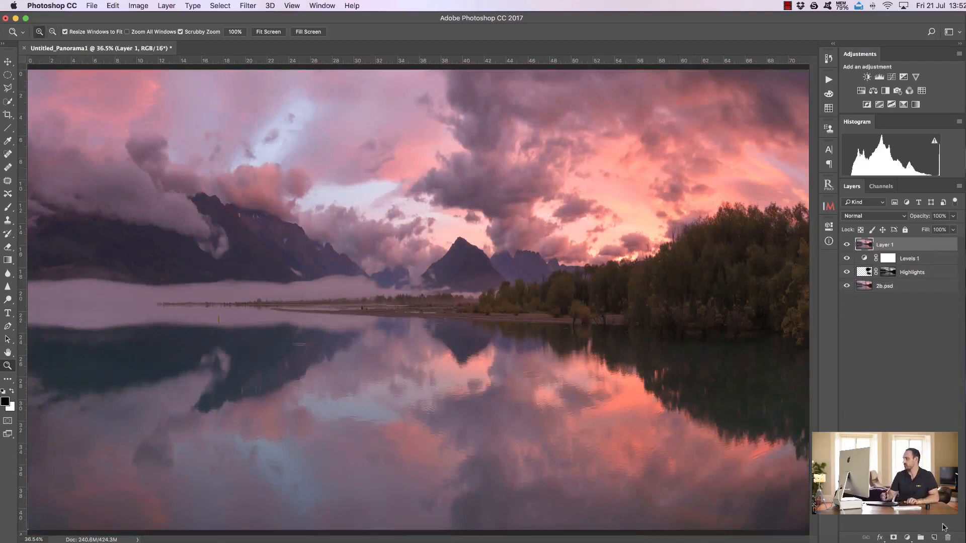
{"action": "left_click_drag", "start_coordinate": [925, 218], "coordinate": [873, 222]}
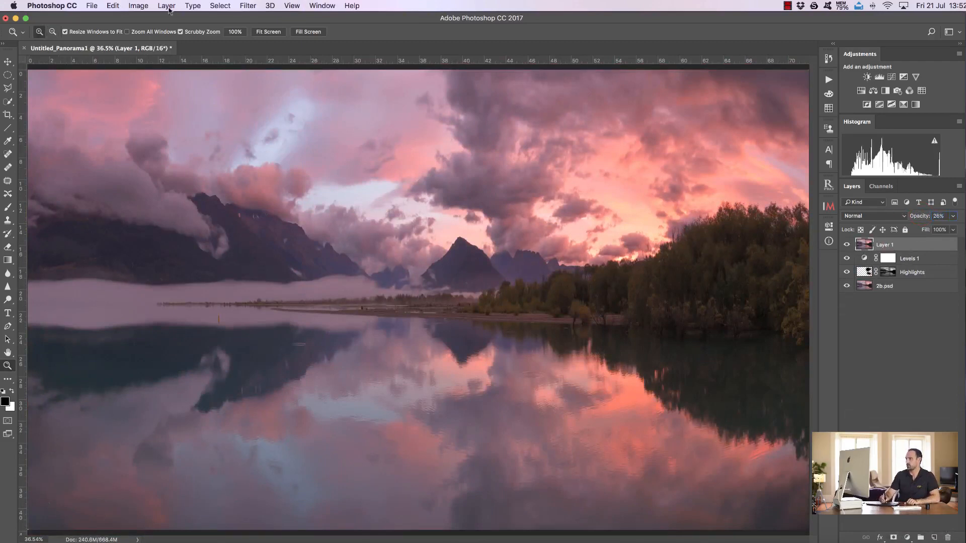
{"action": "left_click", "coordinate": [248, 5]}
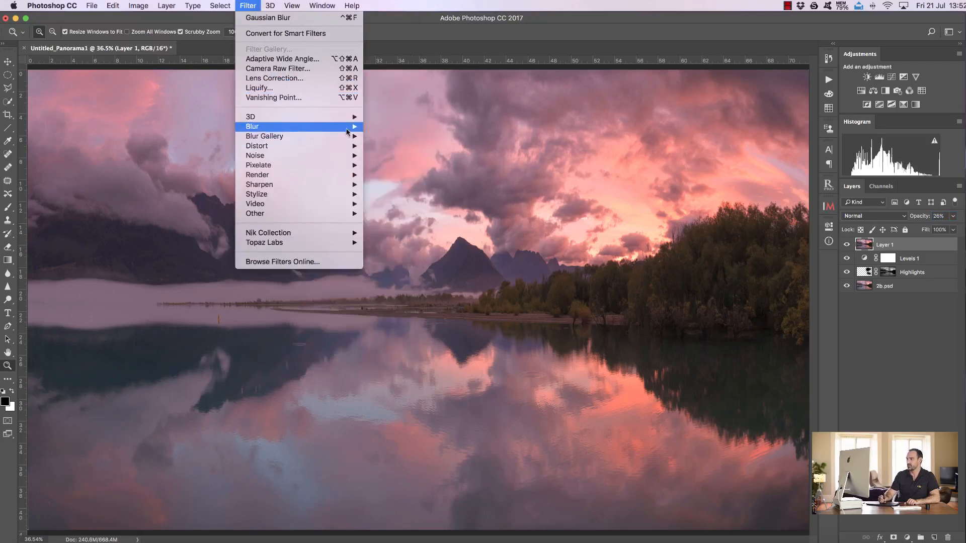
{"action": "mouse_move", "coordinate": [353, 126]}
{"action": "left_click", "coordinate": [387, 165]}
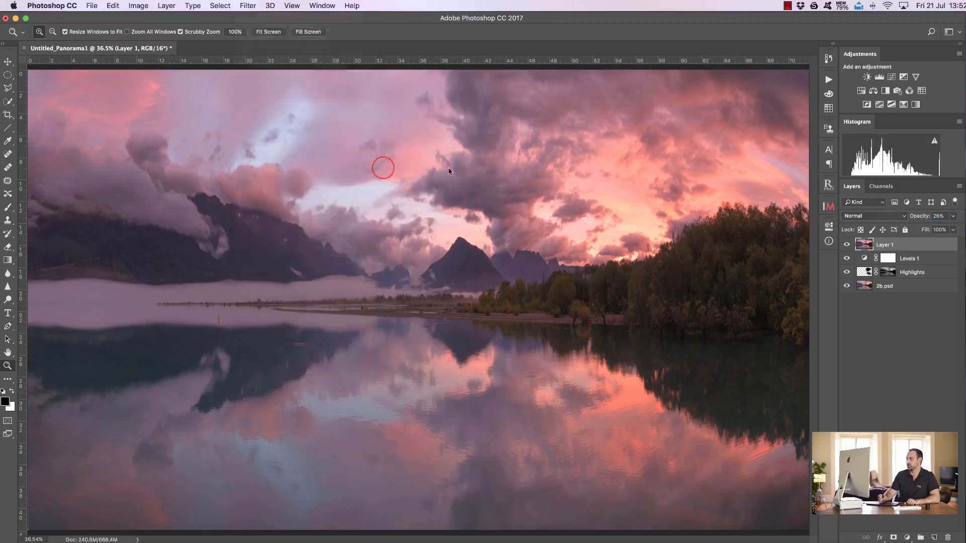
{"action": "left_click", "coordinate": [445, 214]}
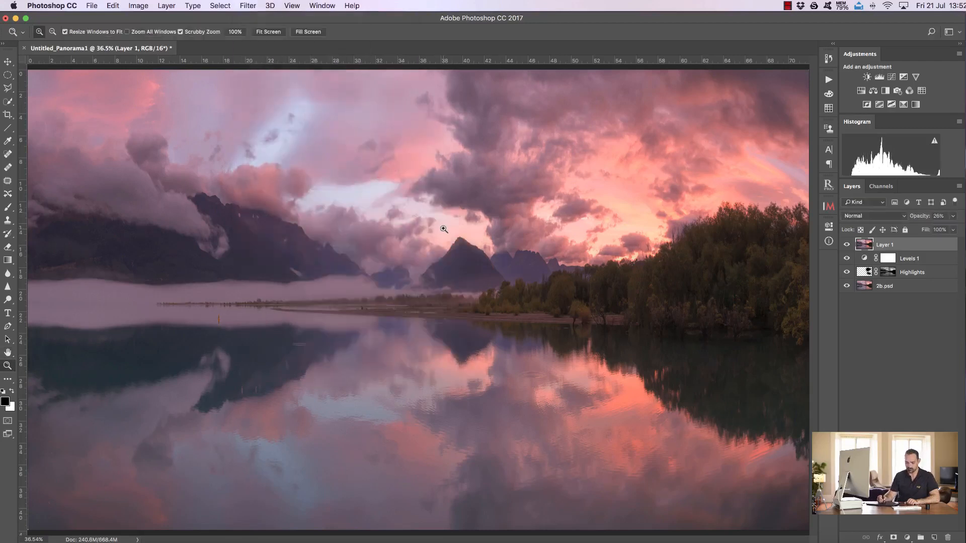
Apply Levels to the blurred layer with black input 4 and white input 205.
{"action": "key", "text": "super+l"}
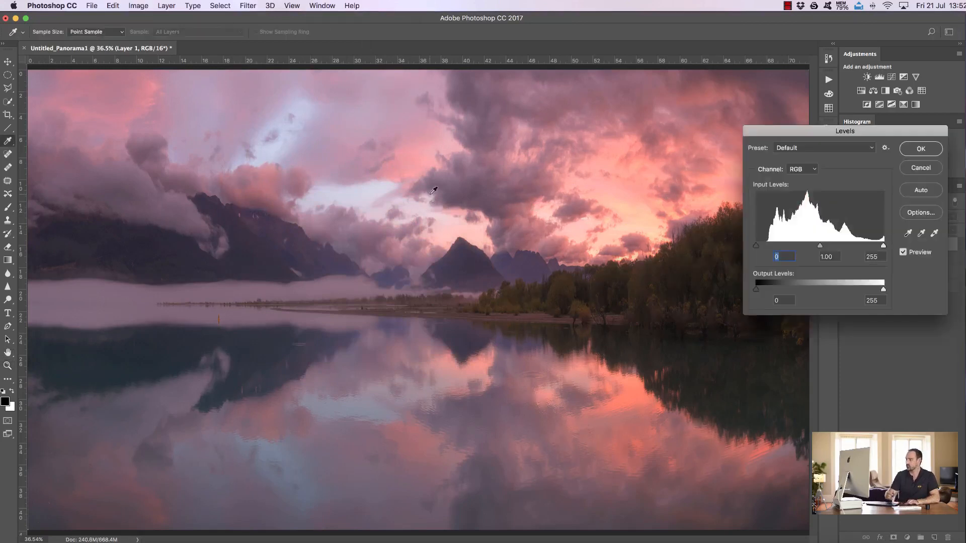
{"action": "left_click_drag", "start_coordinate": [883, 247], "coordinate": [858, 247]}
{"action": "left_click_drag", "start_coordinate": [756, 246], "coordinate": [758, 246]}
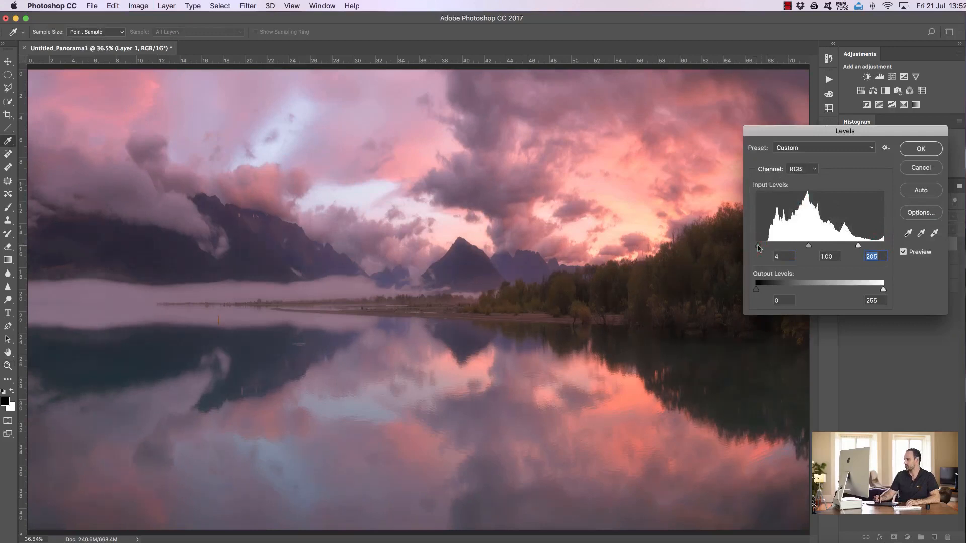
{"action": "left_click", "coordinate": [922, 149]}
Reduce the blurred layer's opacity to 7% and inspect the glow on the whole image and the trees.
{"action": "left_click_drag", "start_coordinate": [929, 216], "coordinate": [913, 220]}
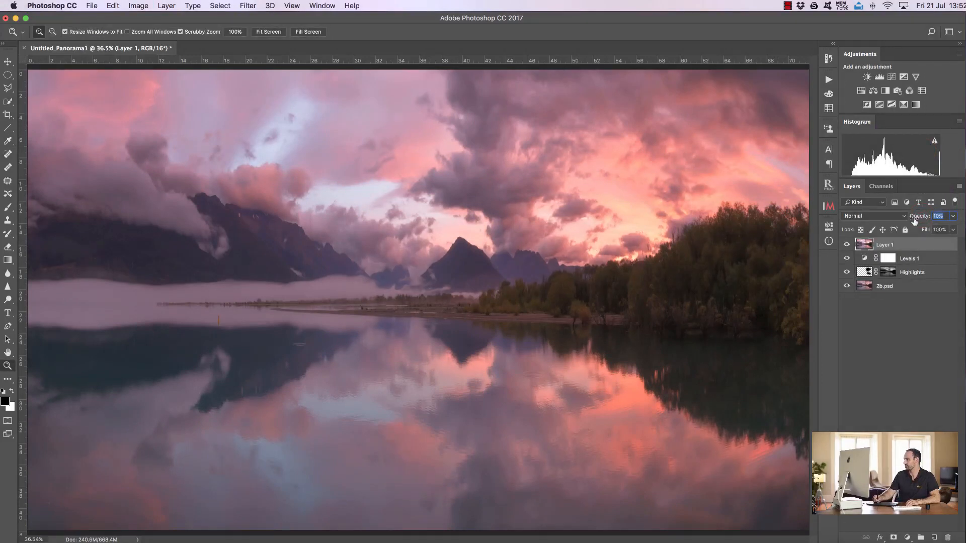
{"action": "left_click", "coordinate": [846, 244]}
{"action": "left_click", "coordinate": [845, 245]}
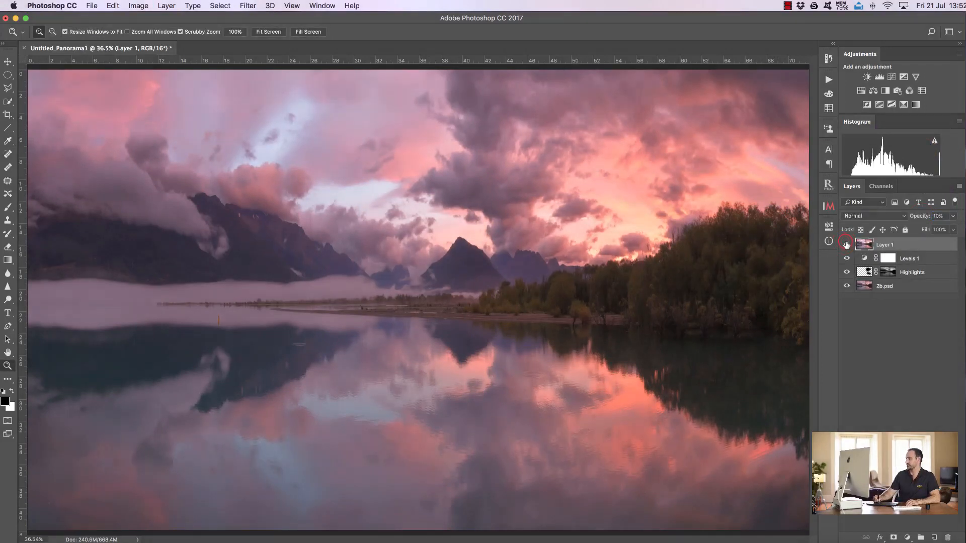
{"action": "left_click_drag", "start_coordinate": [926, 217], "coordinate": [917, 217]}
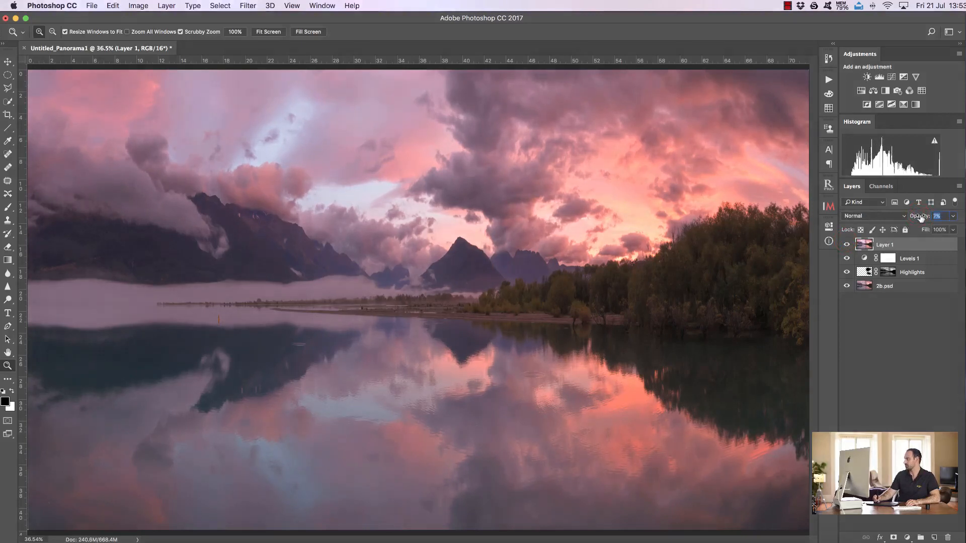
{"action": "left_click", "coordinate": [846, 245]}
{"action": "left_click", "coordinate": [847, 245]}
{"action": "left_click", "coordinate": [847, 245]}
{"action": "left_click", "coordinate": [846, 245]}
{"action": "left_click", "coordinate": [847, 245]}
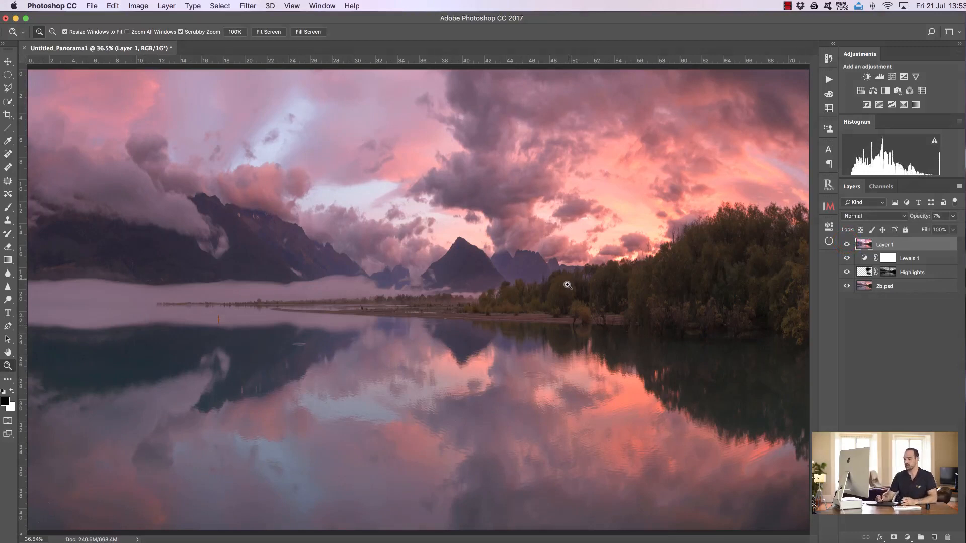
{"action": "left_click_drag", "start_coordinate": [564, 296], "coordinate": [602, 311]}
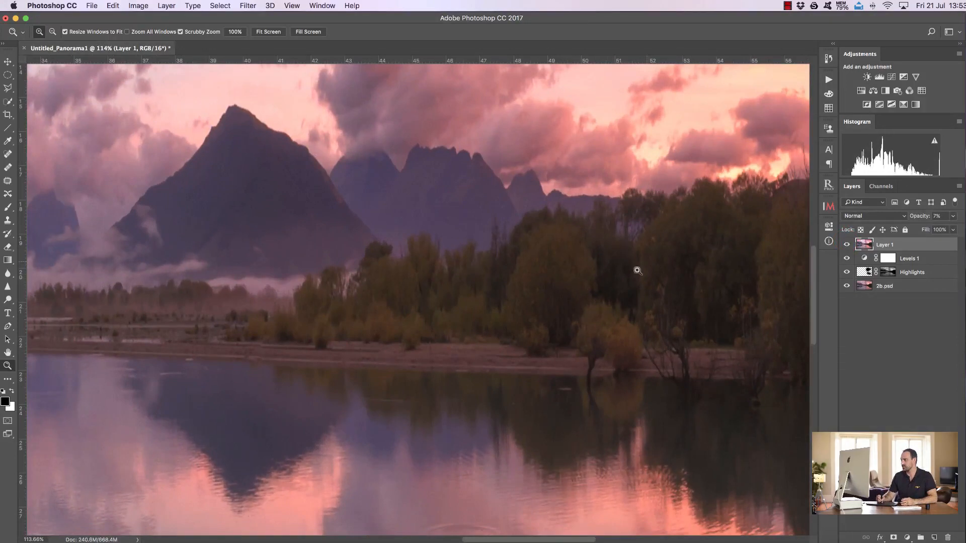
{"action": "left_click", "coordinate": [272, 33]}
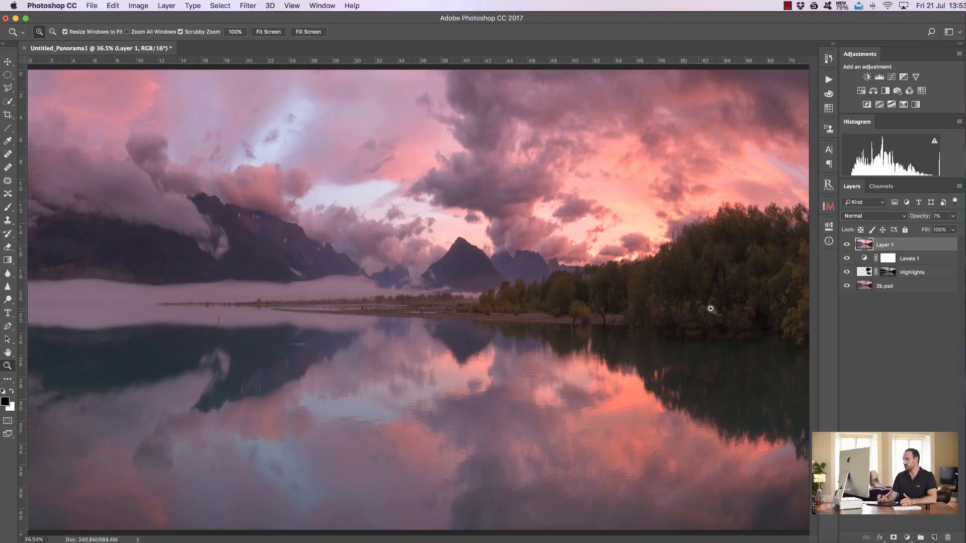
Stamp all visible layers into another new layer and convert it to a smart object.
{"action": "key", "text": "alt"}
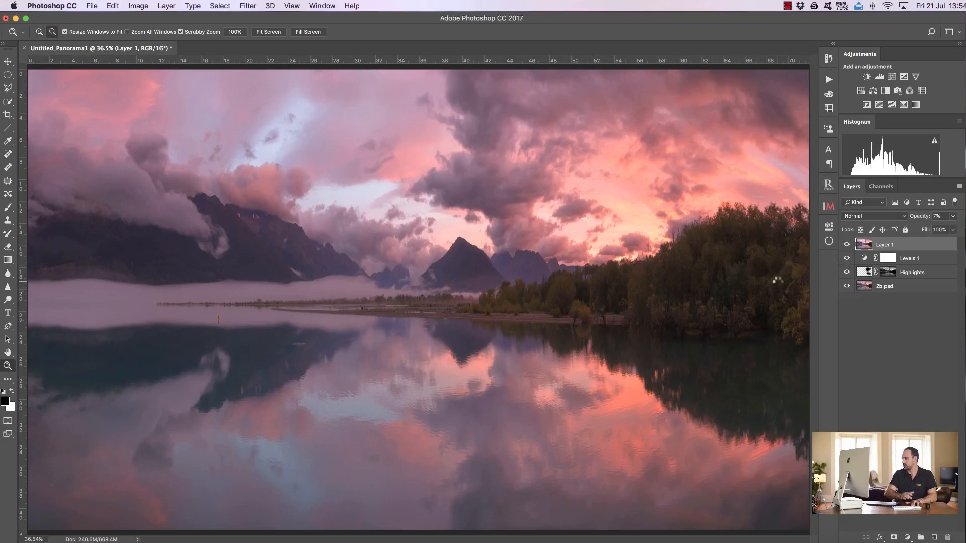
{"action": "key", "text": "alt+shift+super+e"}
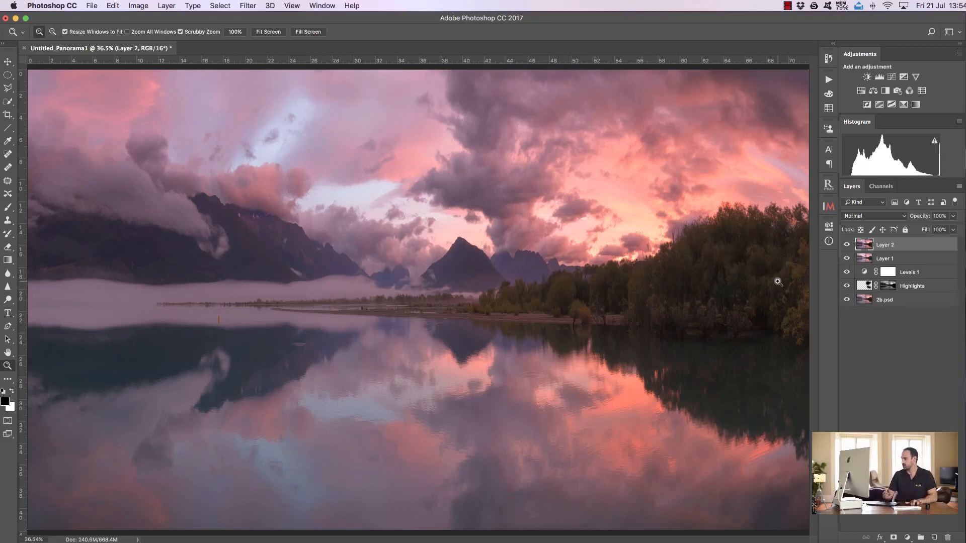
{"action": "right_click", "coordinate": [901, 239]}
{"action": "left_click", "coordinate": [899, 239]}
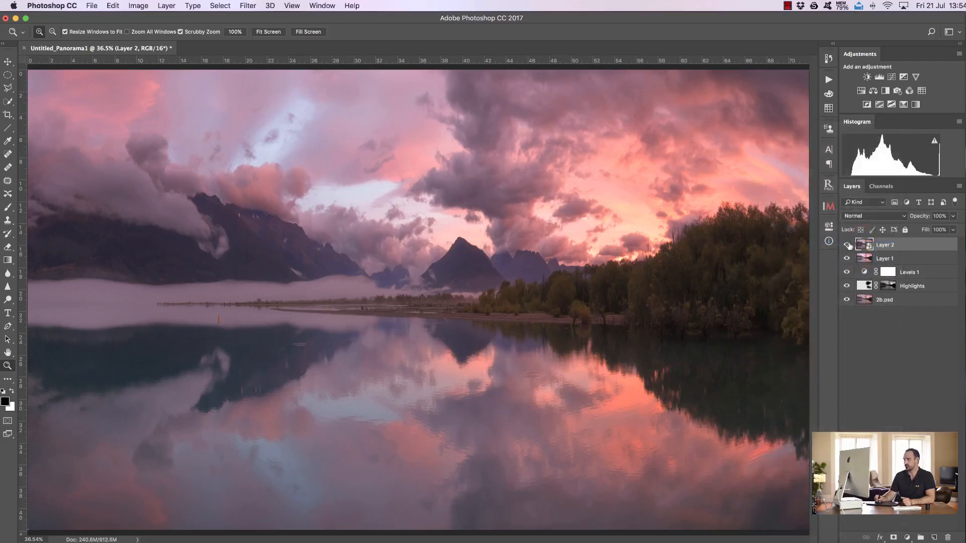
Sharpen the smart object layer with Unsharp Mask at amount 334%, radius 1.0 pixels and threshold 0, previewing it on the trees.
{"action": "left_click", "coordinate": [248, 5]}
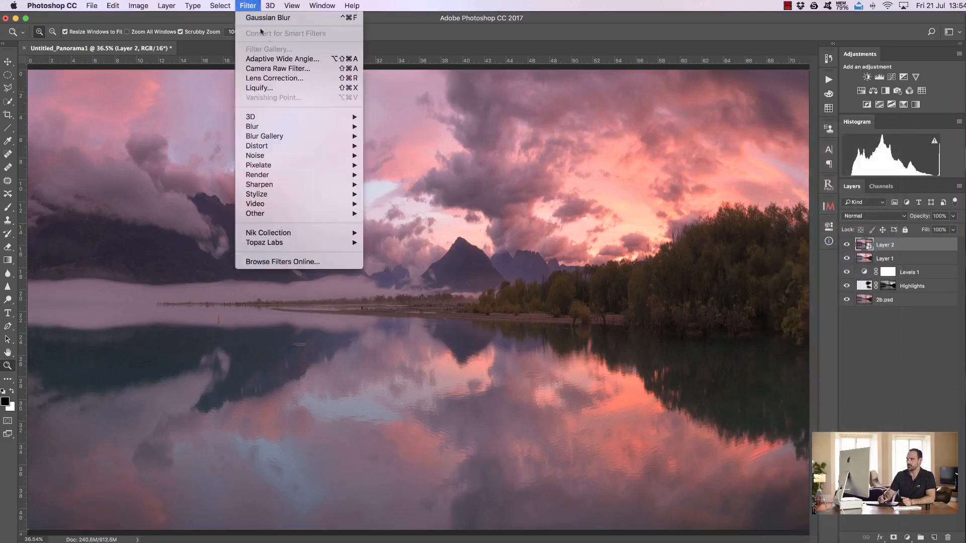
{"action": "mouse_move", "coordinate": [331, 187]}
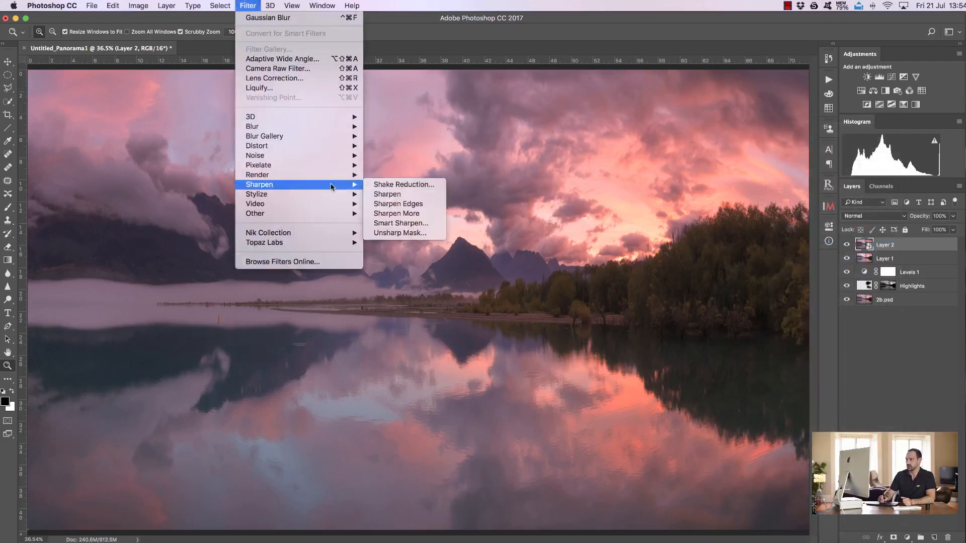
{"action": "left_click", "coordinate": [391, 234]}
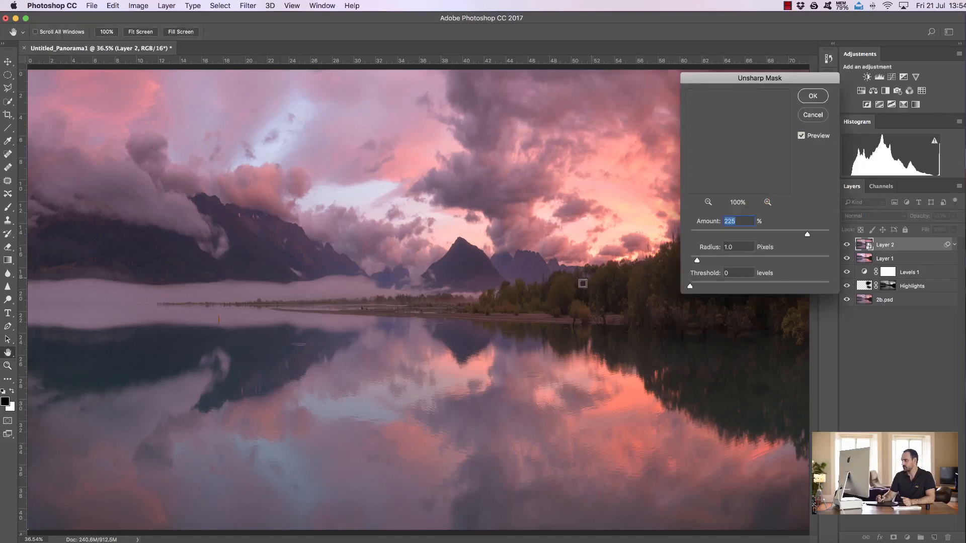
{"action": "left_click", "coordinate": [562, 292]}
{"action": "left_click", "coordinate": [563, 290]}
{"action": "left_click_drag", "start_coordinate": [806, 234], "coordinate": [666, 219]}
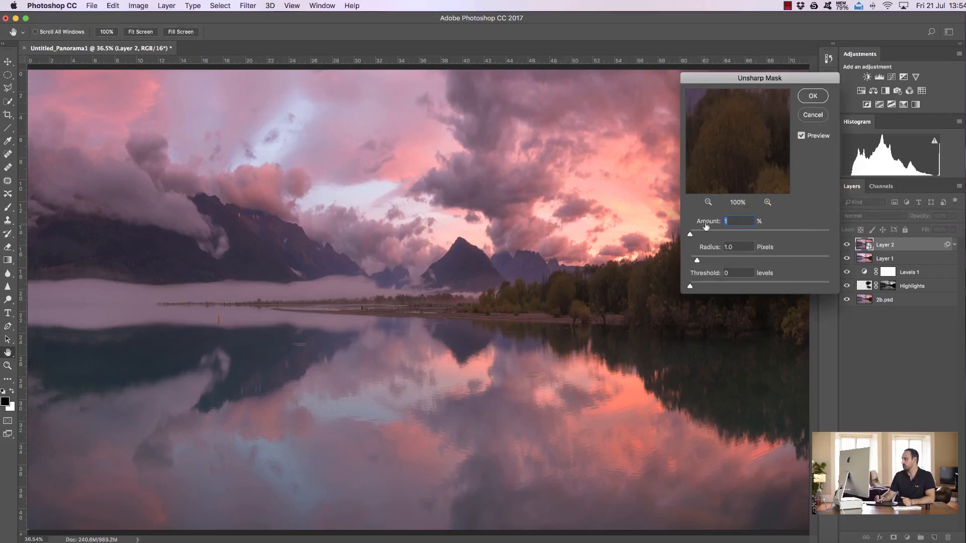
{"action": "left_click_drag", "start_coordinate": [690, 234], "coordinate": [845, 220]}
{"action": "mouse_move", "coordinate": [830, 235]}
{"action": "left_mouse_down"}
{"action": "mouse_move", "coordinate": [789, 233]}
{"action": "mouse_move", "coordinate": [815, 230]}
{"action": "left_mouse_up"}
{"action": "left_click_drag", "start_coordinate": [698, 262], "coordinate": [722, 260]}
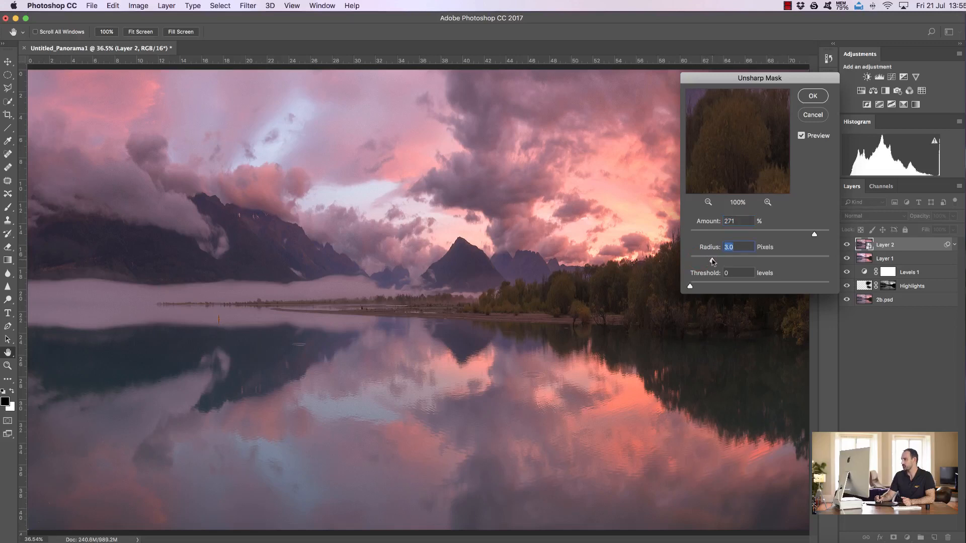
{"action": "left_click_drag", "start_coordinate": [709, 261], "coordinate": [697, 262]}
{"action": "left_click_drag", "start_coordinate": [814, 235], "coordinate": [821, 236]}
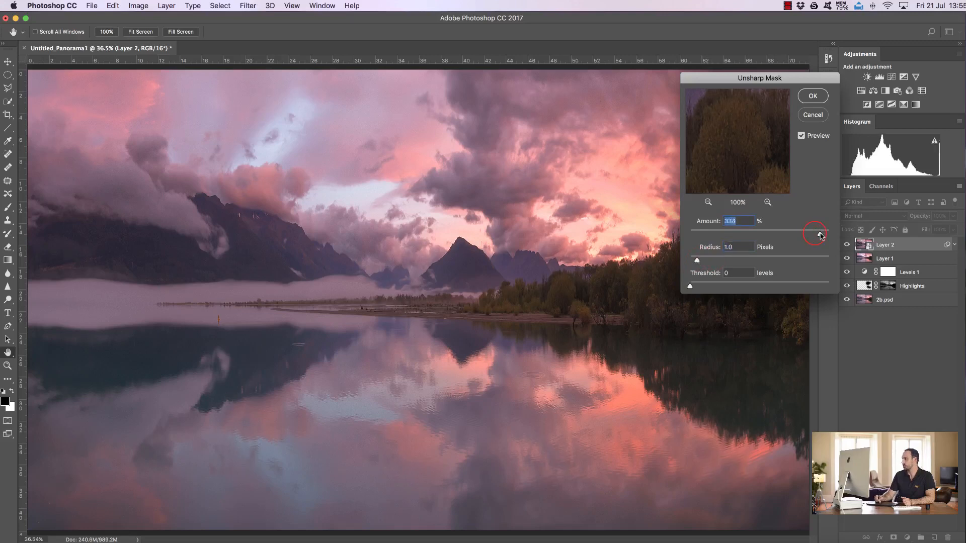
{"action": "left_click", "coordinate": [810, 97]}
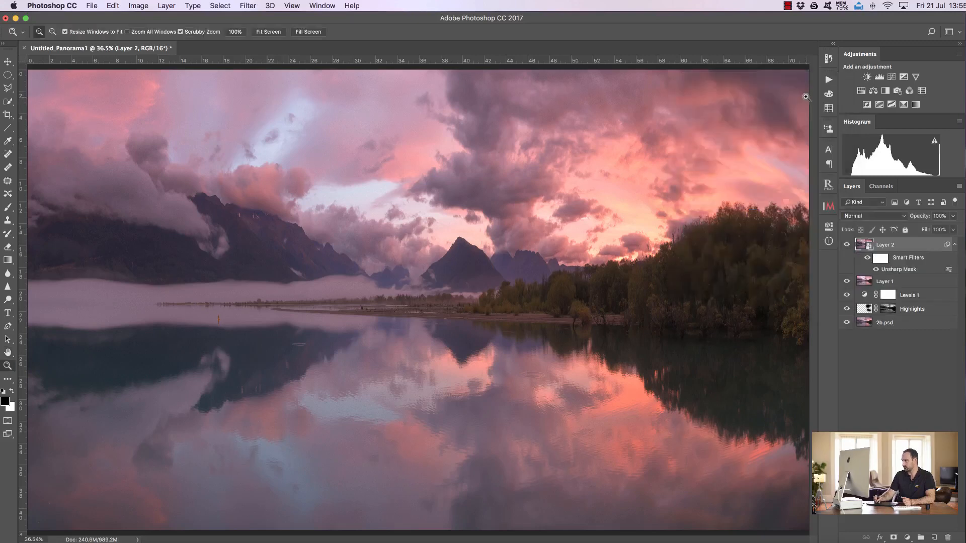
Add a black mask to the sharpened layer and reveal the sharpening over the trees using a white brush of about 308 px.
{"action": "key", "text": "alt"}
{"action": "left_click", "coordinate": [891, 533], "text": "alt"}
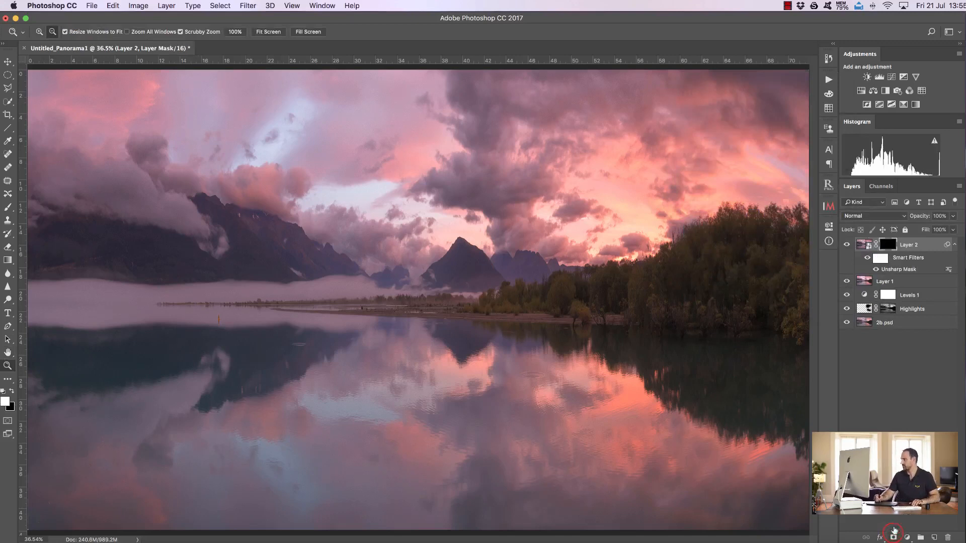
{"action": "left_click_drag", "start_coordinate": [575, 304], "coordinate": [624, 308]}
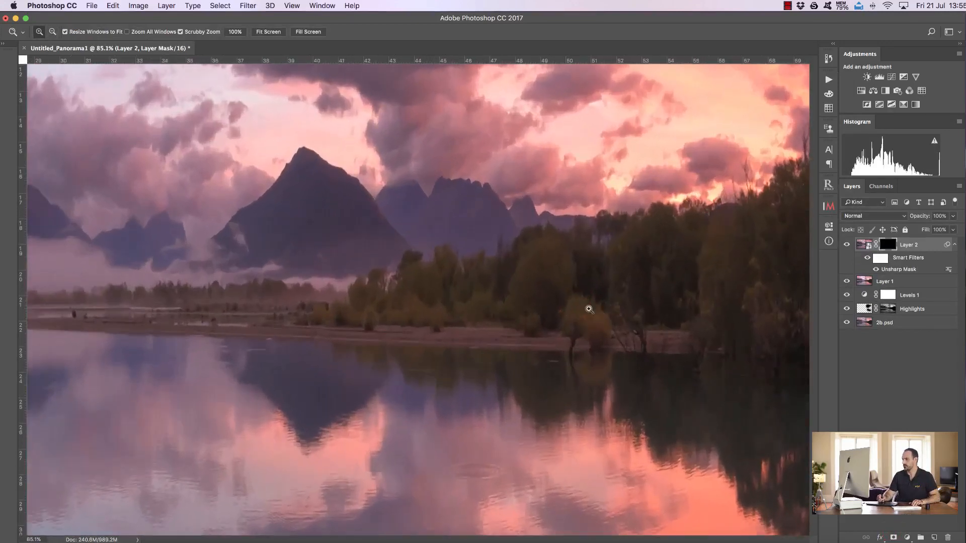
{"action": "left_click", "coordinate": [8, 207]}
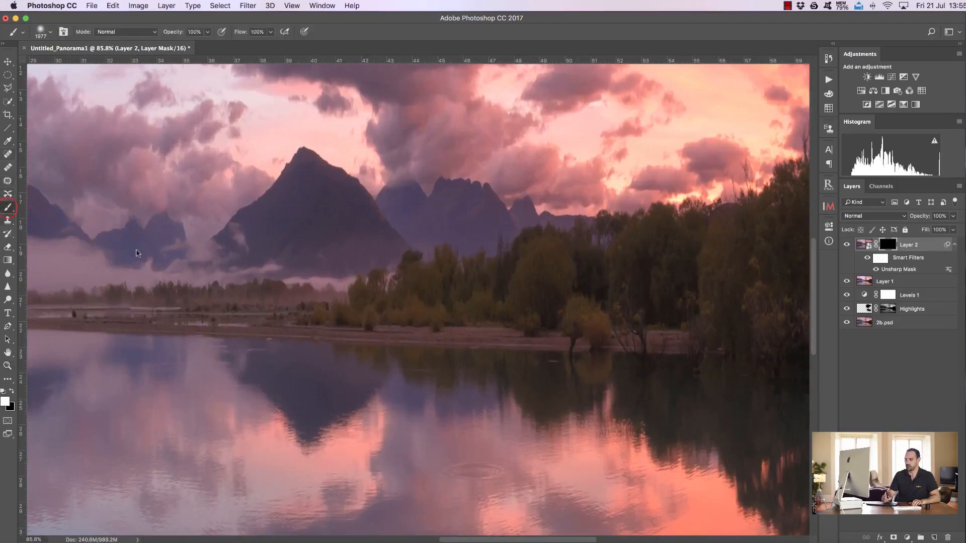
{"action": "left_click", "coordinate": [346, 306]}
{"action": "key", "text": "super+z"}
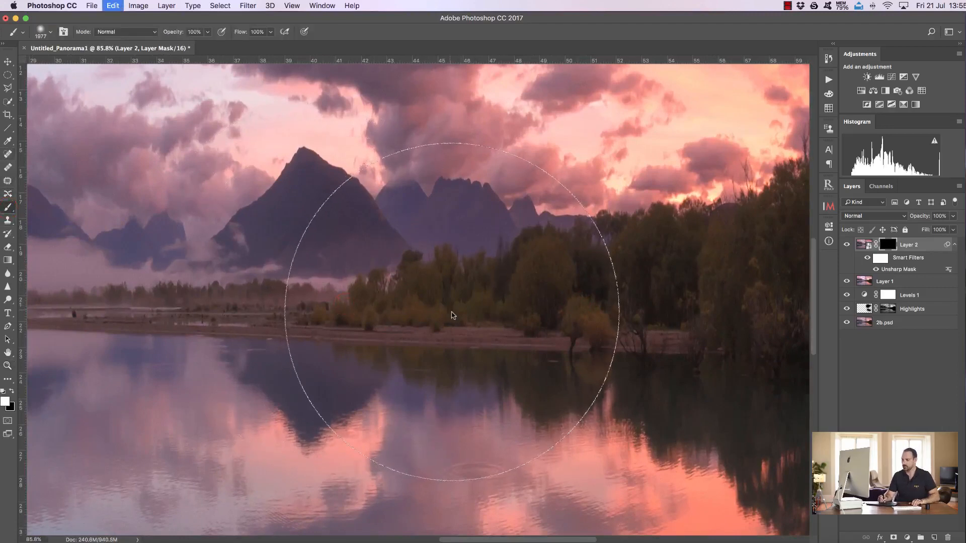
{"action": "left_click_drag", "start_coordinate": [452, 313], "coordinate": [92, 283]}
{"action": "mouse_move", "coordinate": [434, 293]}
{"action": "left_mouse_down"}
{"action": "mouse_move", "coordinate": [364, 307]}
{"action": "mouse_move", "coordinate": [415, 278]}
{"action": "mouse_move", "coordinate": [457, 280]}
{"action": "mouse_move", "coordinate": [455, 301]}
{"action": "mouse_move", "coordinate": [449, 292]}
{"action": "mouse_move", "coordinate": [536, 284]}
{"action": "mouse_move", "coordinate": [525, 298]}
{"action": "mouse_move", "coordinate": [562, 282]}
{"action": "mouse_move", "coordinate": [540, 249]}
{"action": "mouse_move", "coordinate": [510, 266]}
{"action": "mouse_move", "coordinate": [503, 256]}
{"action": "mouse_move", "coordinate": [484, 275]}
{"action": "mouse_move", "coordinate": [565, 295]}
{"action": "mouse_move", "coordinate": [589, 334]}
{"action": "mouse_move", "coordinate": [579, 288]}
{"action": "mouse_move", "coordinate": [624, 265]}
{"action": "mouse_move", "coordinate": [648, 237]}
{"action": "mouse_move", "coordinate": [592, 238]}
{"action": "mouse_move", "coordinate": [669, 274]}
{"action": "mouse_move", "coordinate": [655, 242]}
{"action": "mouse_move", "coordinate": [705, 249]}
{"action": "mouse_move", "coordinate": [805, 217]}
{"action": "mouse_move", "coordinate": [782, 192]}
{"action": "mouse_move", "coordinate": [816, 180]}
{"action": "left_mouse_up"}
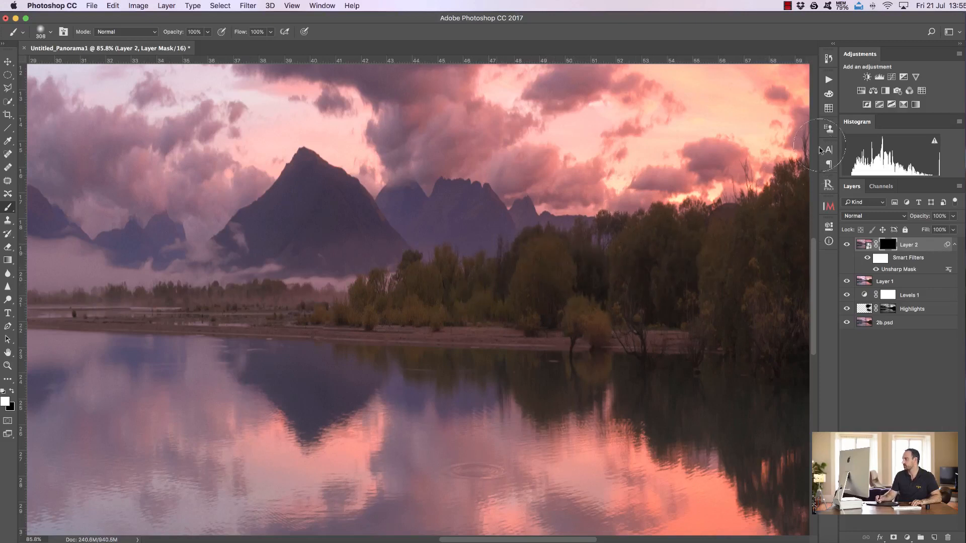
{"action": "left_click_drag", "start_coordinate": [517, 540], "coordinate": [585, 540]}
{"action": "left_click_drag", "start_coordinate": [430, 342], "coordinate": [460, 347]}
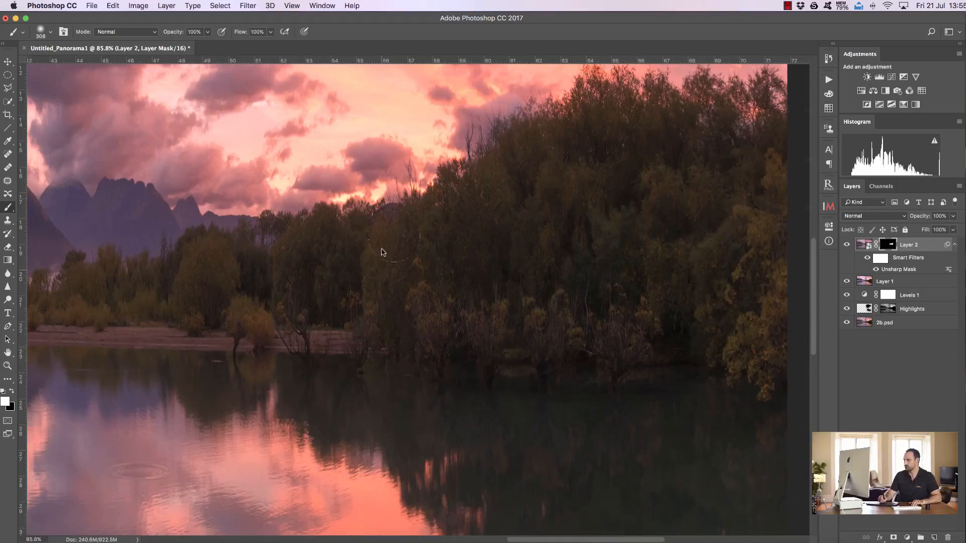
Examine the trees and treetops up close with the sharpening layer switched off and on.
{"action": "left_click", "coordinate": [7, 366]}
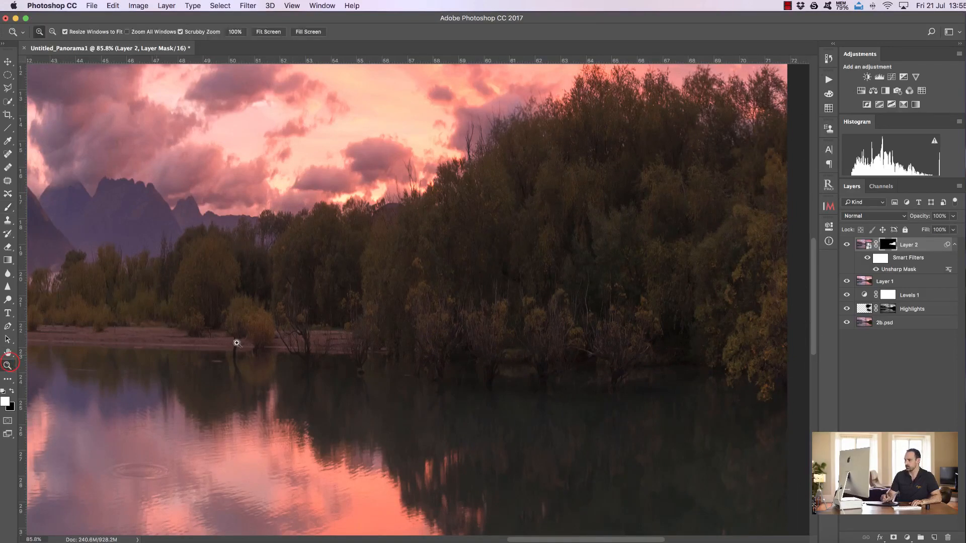
{"action": "mouse_move", "coordinate": [508, 329]}
{"action": "left_mouse_down"}
{"action": "mouse_move", "coordinate": [536, 330]}
{"action": "mouse_move", "coordinate": [516, 340]}
{"action": "left_mouse_up"}
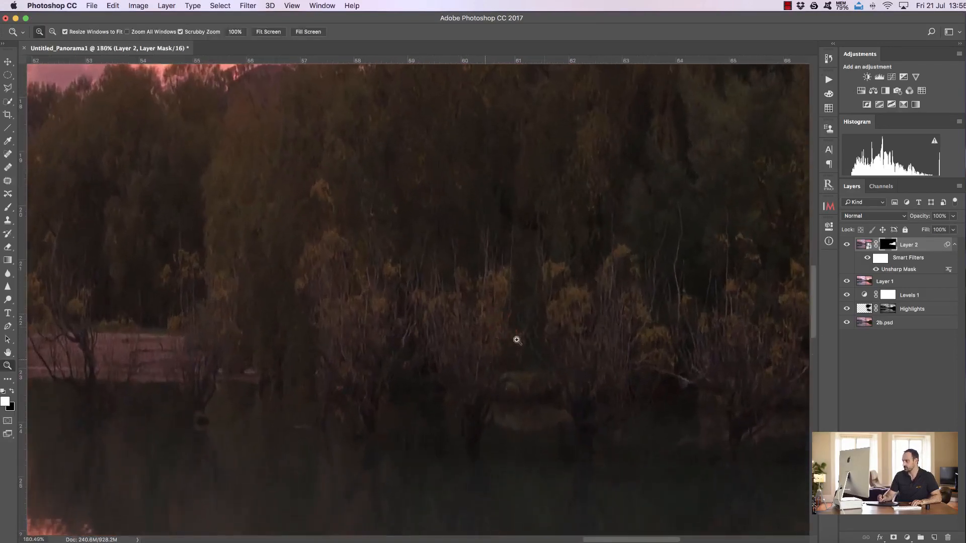
{"action": "left_click", "coordinate": [848, 245]}
{"action": "left_click", "coordinate": [848, 246]}
{"action": "left_click", "coordinate": [848, 246]}
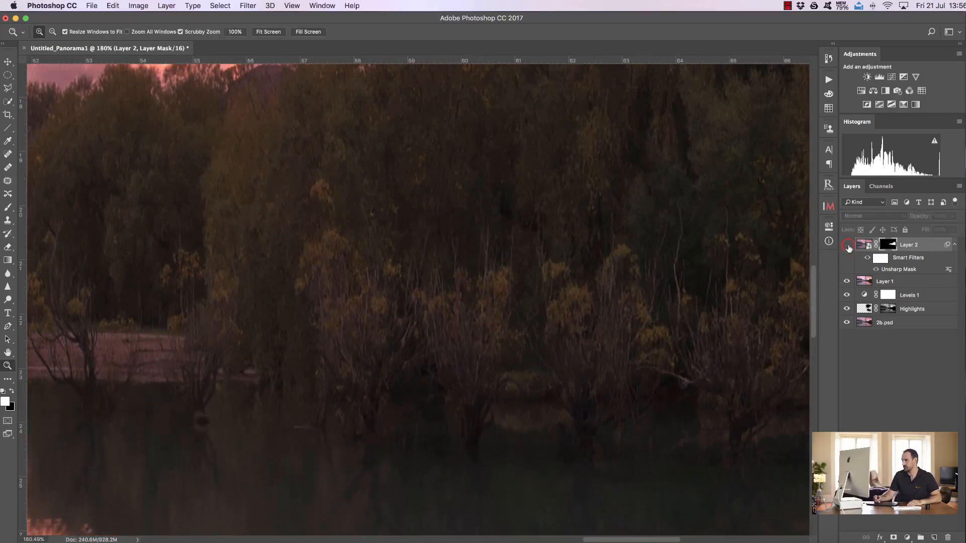
{"action": "left_click", "coordinate": [848, 246]}
{"action": "left_click", "coordinate": [847, 245]}
{"action": "left_click", "coordinate": [848, 246]}
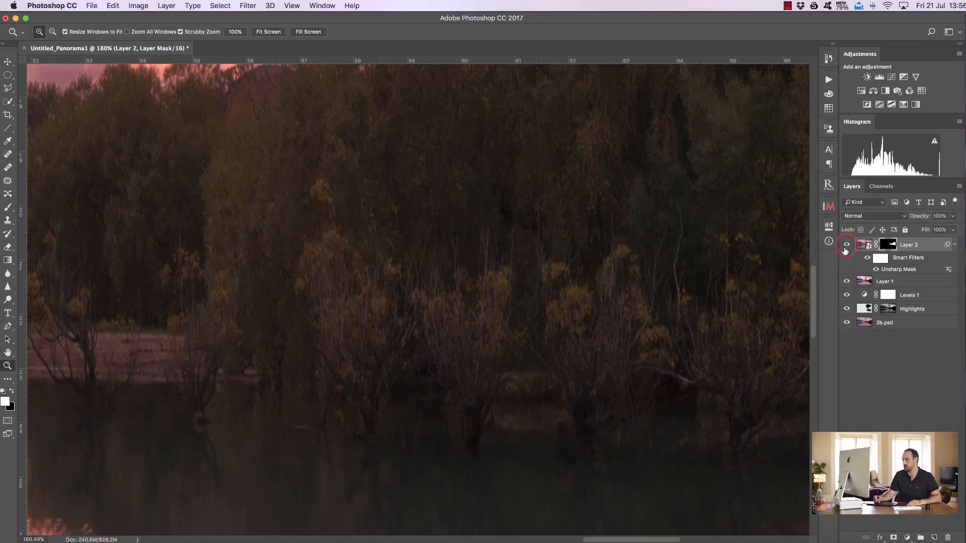
{"action": "scroll", "coordinate": [817, 268], "scroll_direction": "up", "scroll_amount": 5}
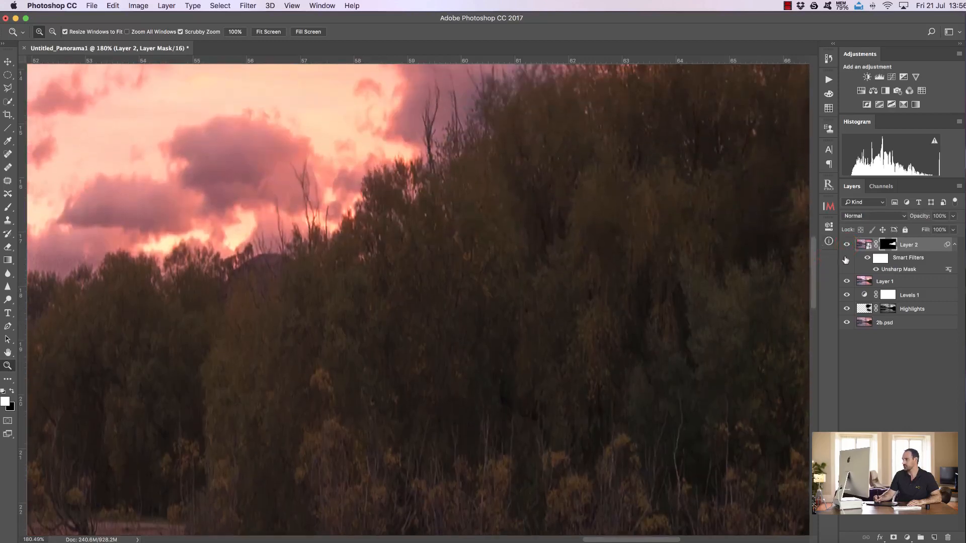
{"action": "left_click", "coordinate": [847, 246]}
{"action": "left_click", "coordinate": [847, 246]}
{"action": "scroll", "coordinate": [815, 252], "scroll_direction": "up", "scroll_amount": 3}
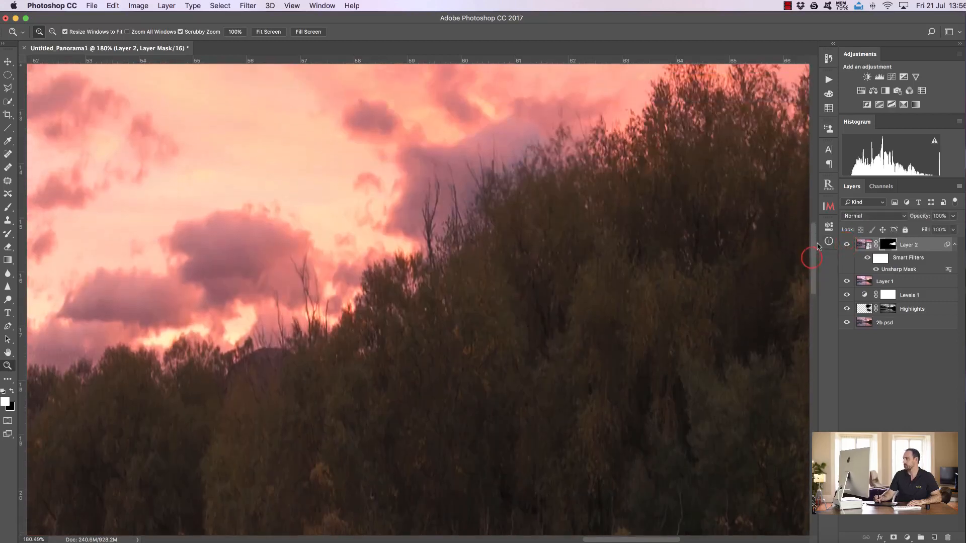
Compare the whole panorama with and without the sharpening layer.
{"action": "left_click", "coordinate": [8, 206]}
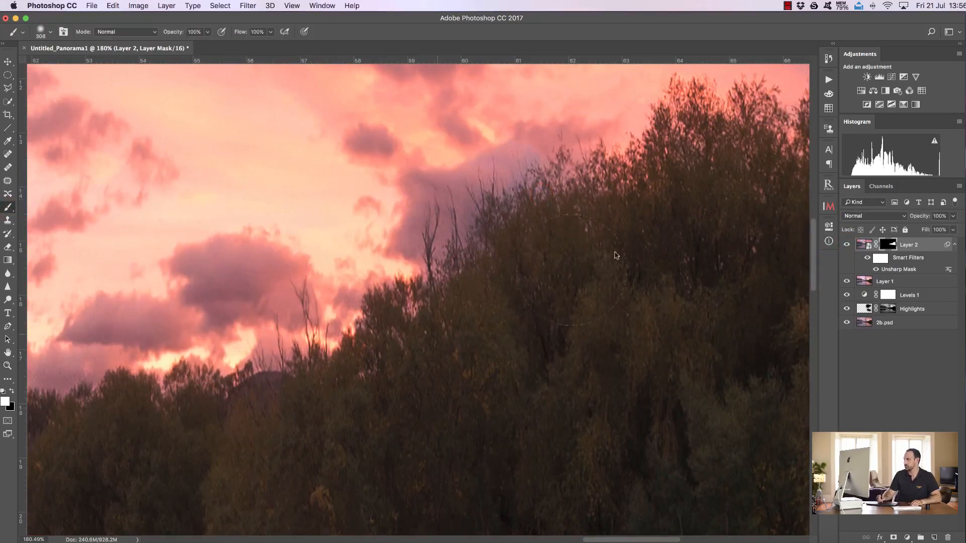
{"action": "key", "text": "super+0"}
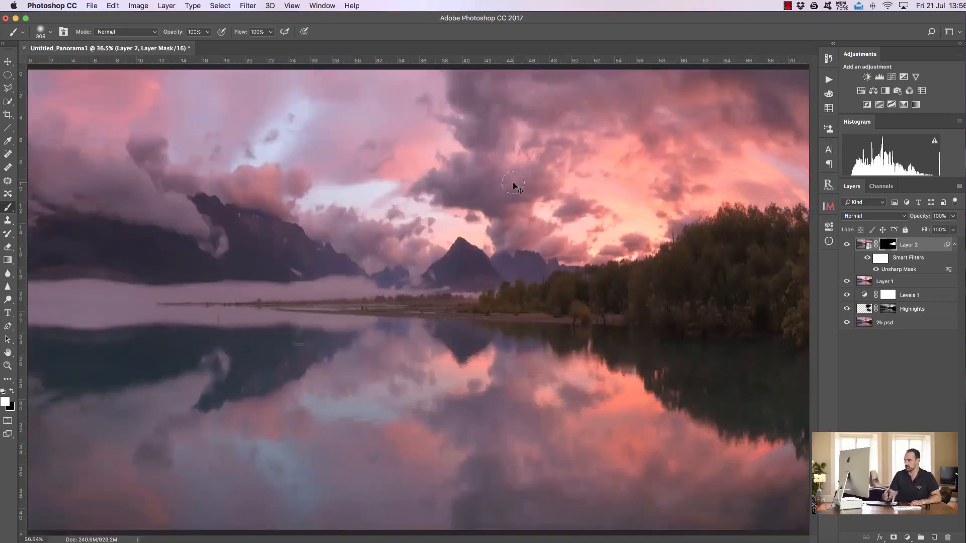
{"action": "left_click", "coordinate": [847, 245]}
{"action": "left_click", "coordinate": [847, 245]}
{"action": "left_click", "coordinate": [847, 245]}
{"action": "left_click", "coordinate": [847, 245]}
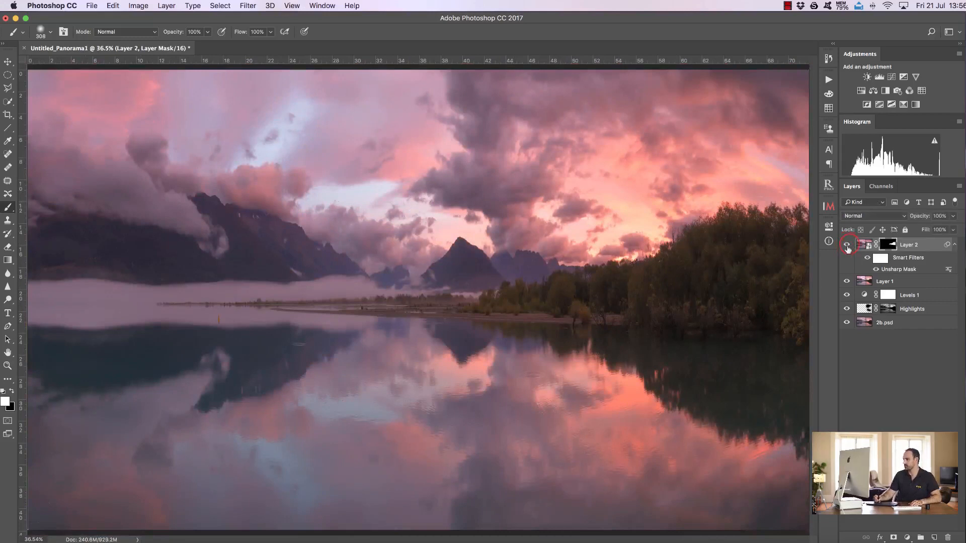
Check the sharpening layer's effect on the trees at 100% magnification, then return to the full image.
{"action": "left_click", "coordinate": [7, 365]}
{"action": "left_click", "coordinate": [235, 32]}
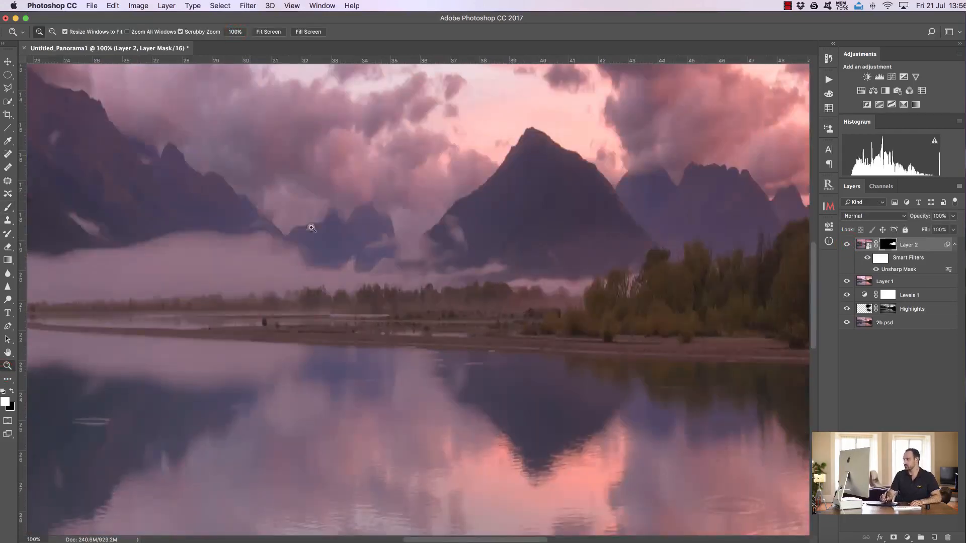
{"action": "left_click_drag", "start_coordinate": [520, 540], "coordinate": [608, 539]}
{"action": "left_click", "coordinate": [846, 247]}
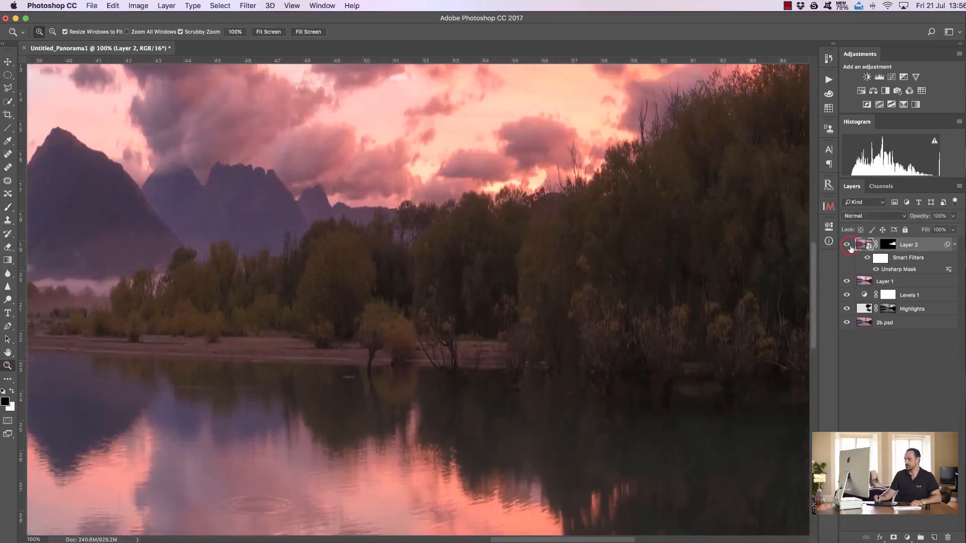
{"action": "left_click", "coordinate": [844, 249]}
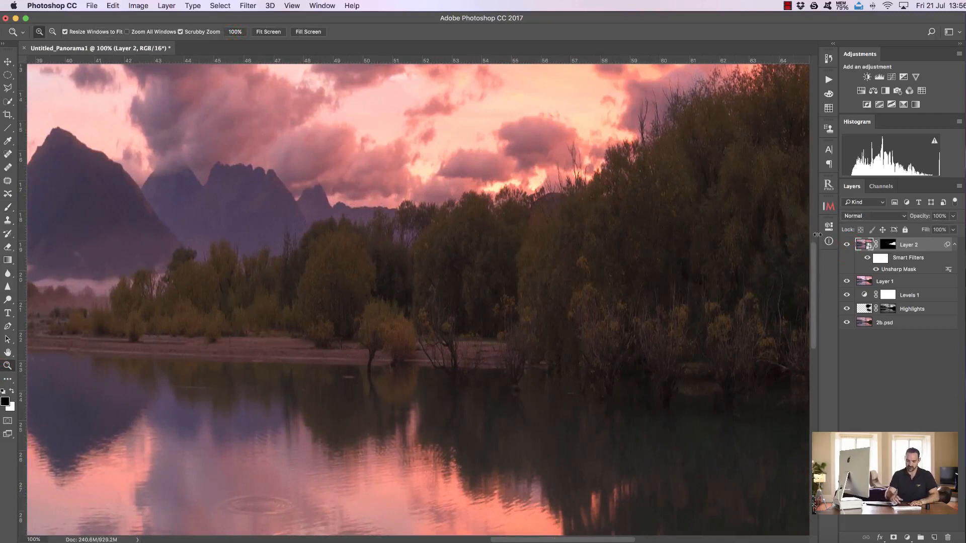
{"action": "key", "text": "super+0"}
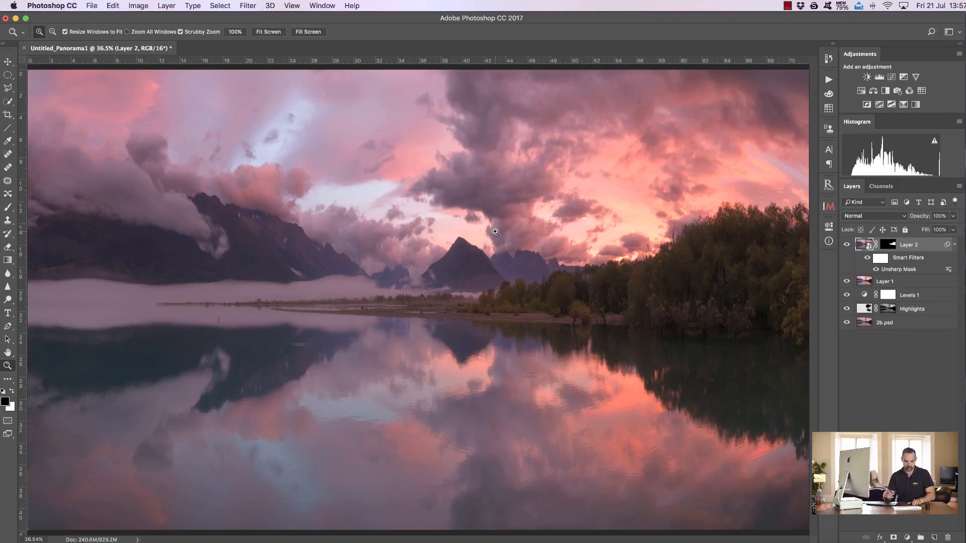
Stamp all visible layers into a new layer above the sharpened one and convert it to a smart object.
{"action": "key", "text": "alt"}
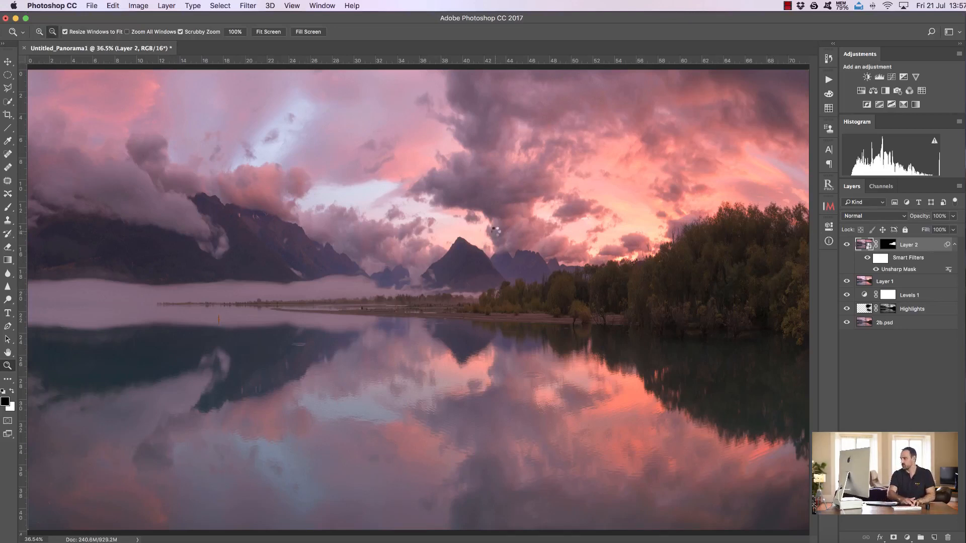
{"action": "key", "text": "super+alt+shift+e"}
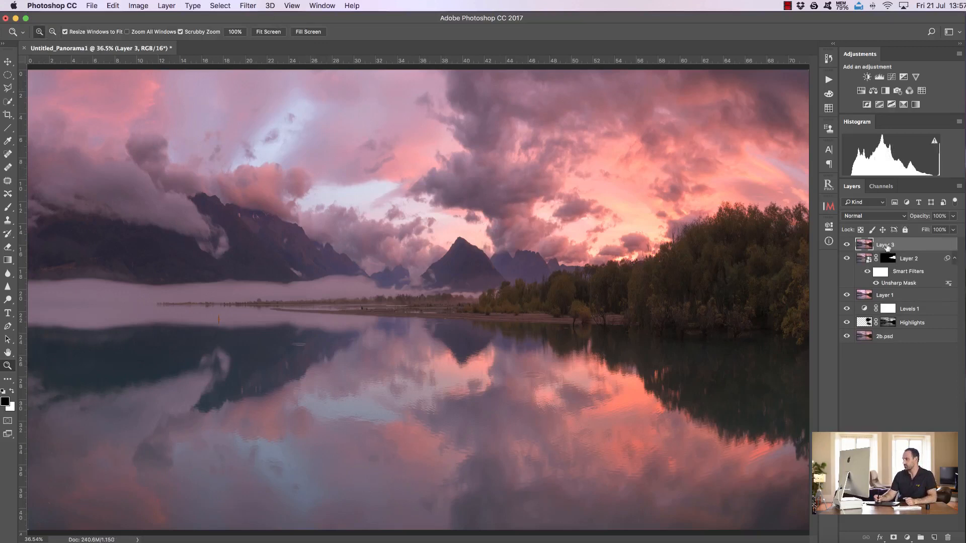
{"action": "right_click", "coordinate": [881, 250]}
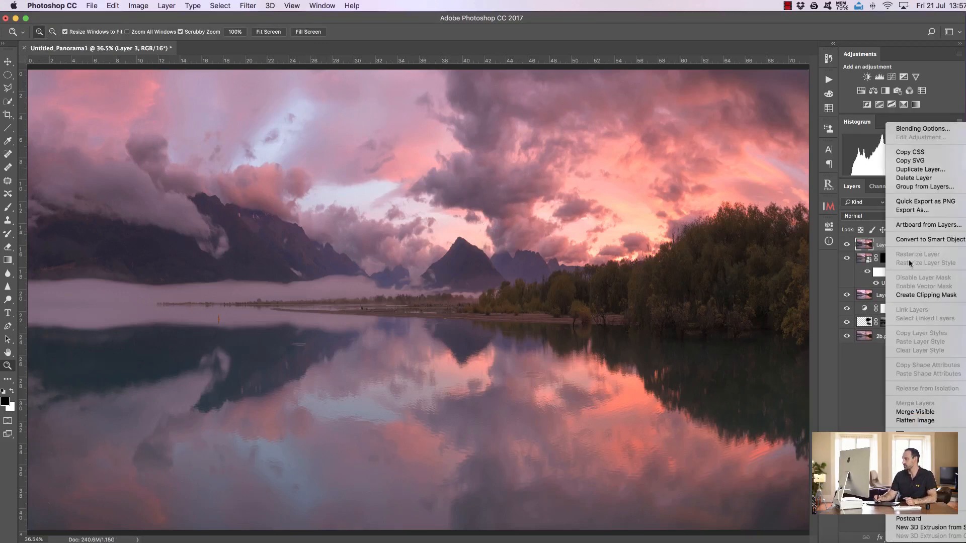
{"action": "left_click", "coordinate": [912, 240]}
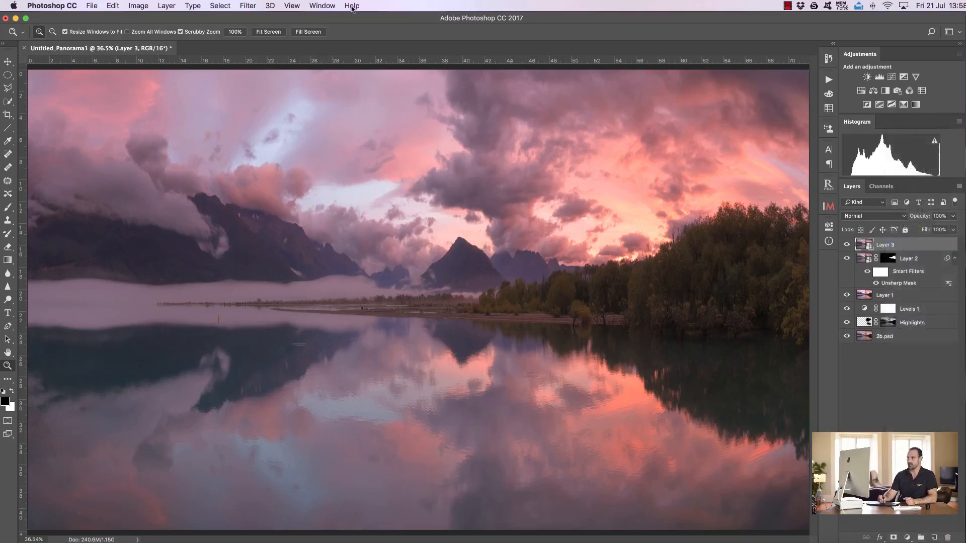
Apply the Camera Raw Filter with Clarity +56 to the new smart object and add a white layer mask to it.
{"action": "left_click", "coordinate": [242, 5]}
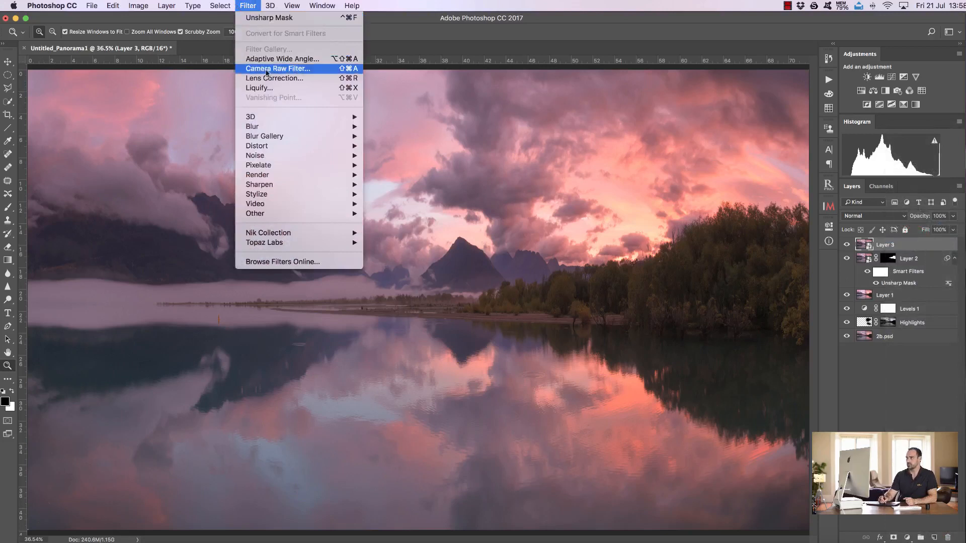
{"action": "left_click", "coordinate": [269, 67]}
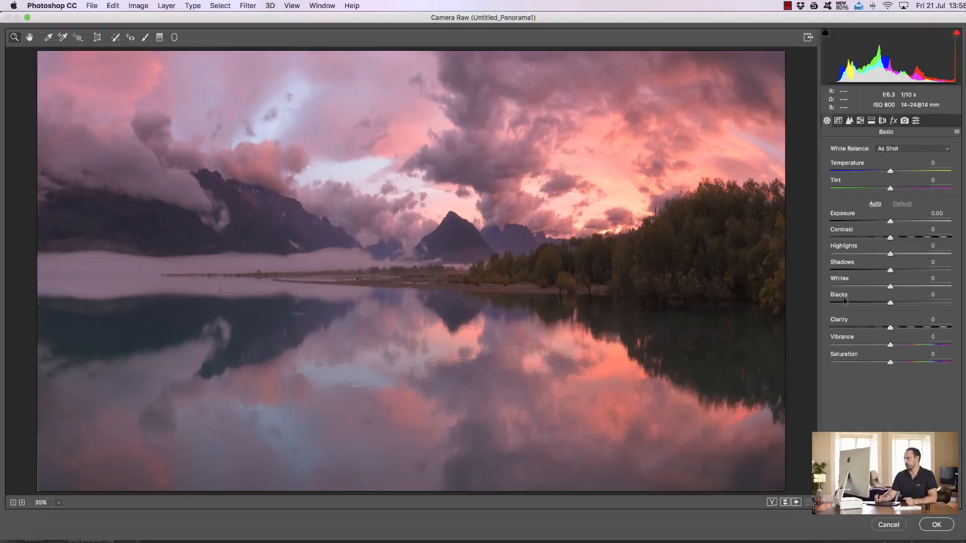
{"action": "left_click_drag", "start_coordinate": [890, 328], "coordinate": [924, 333]}
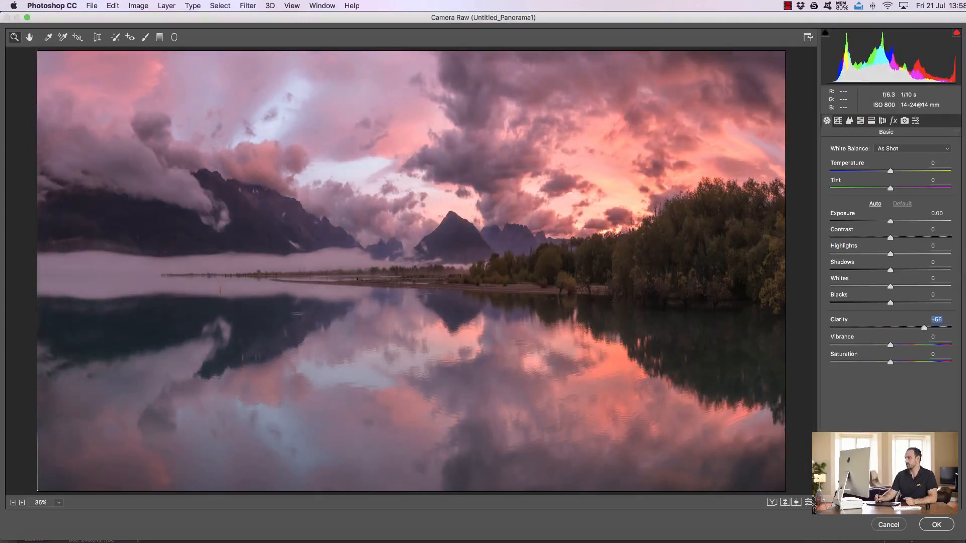
{"action": "left_click", "coordinate": [928, 525]}
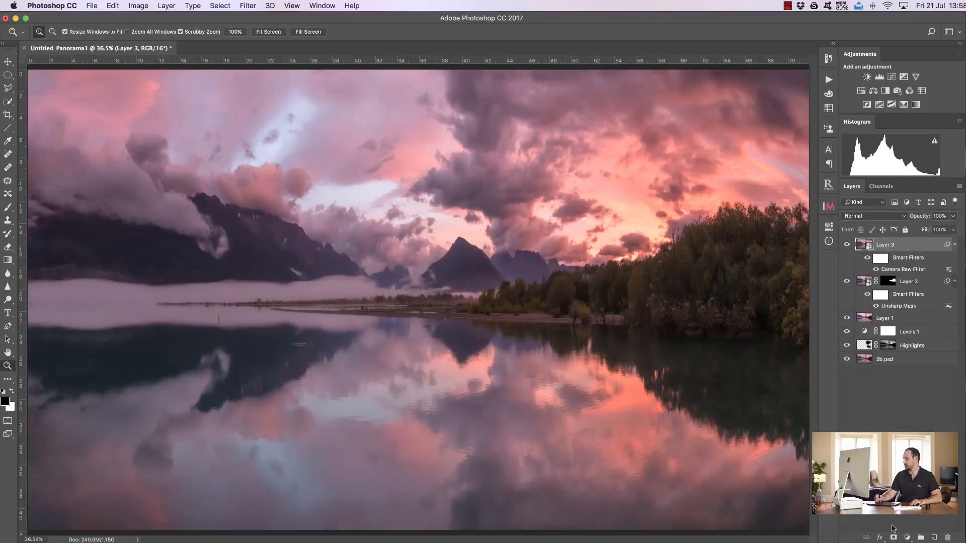
{"action": "left_click", "coordinate": [894, 537]}
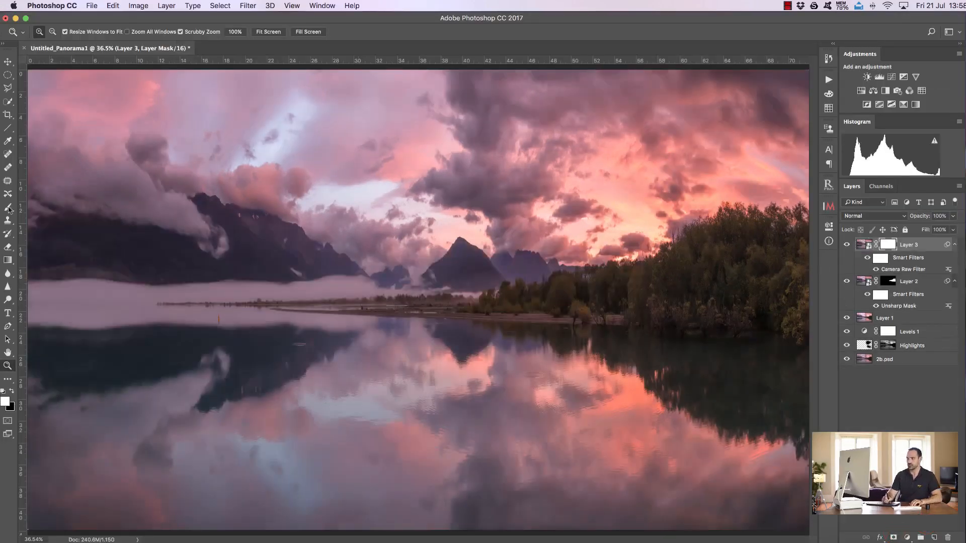
Paint black with a large soft brush on the clarity layer's mask across the mountains, the misty shoreline and the trees.
{"action": "left_click", "coordinate": [7, 207]}
{"action": "left_click", "coordinate": [12, 391]}
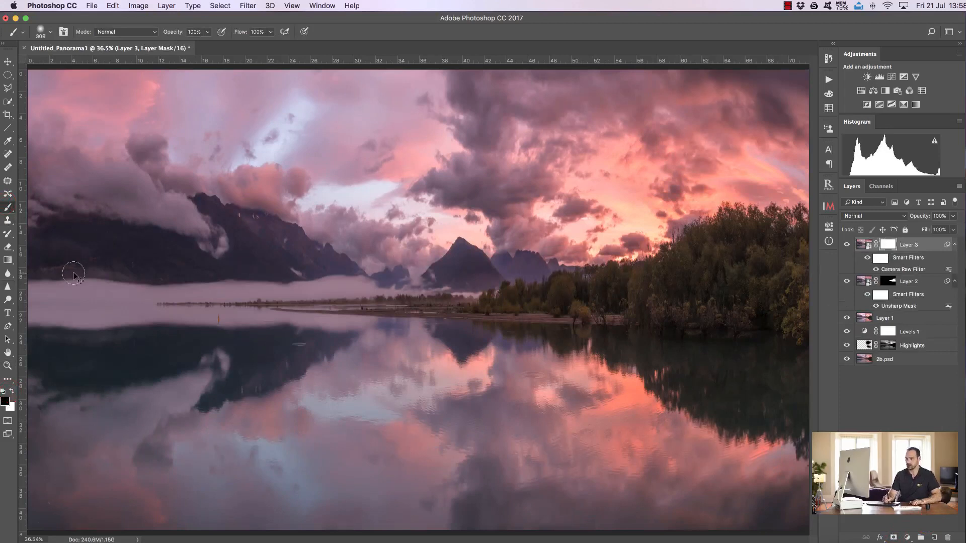
{"action": "left_click_drag", "start_coordinate": [71, 274], "coordinate": [112, 274]}
{"action": "mouse_move", "coordinate": [51, 243]}
{"action": "left_mouse_down"}
{"action": "mouse_move", "coordinate": [267, 264]}
{"action": "mouse_move", "coordinate": [319, 308]}
{"action": "mouse_move", "coordinate": [235, 342]}
{"action": "mouse_move", "coordinate": [94, 335]}
{"action": "mouse_move", "coordinate": [73, 351]}
{"action": "left_mouse_up"}
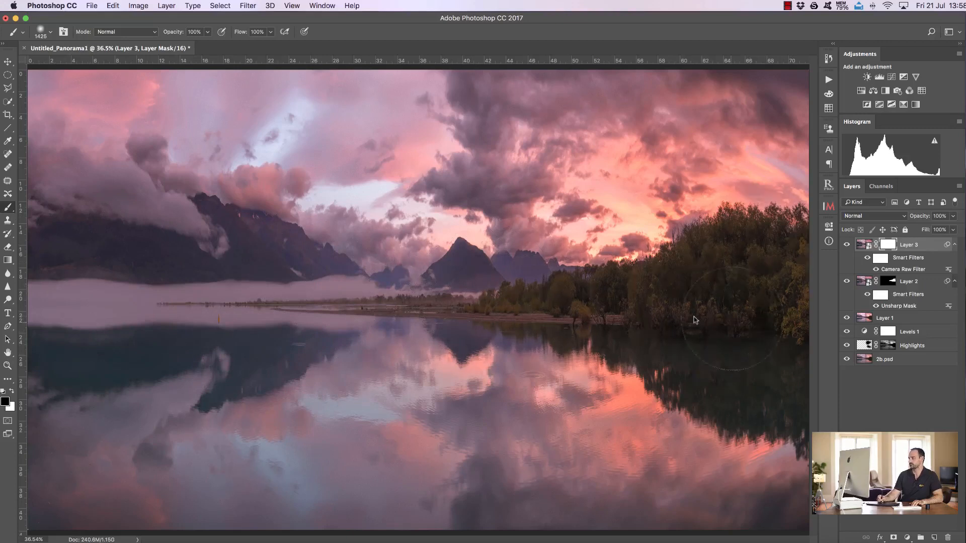
{"action": "mouse_move", "coordinate": [764, 255]}
{"action": "left_mouse_down"}
{"action": "mouse_move", "coordinate": [692, 335]}
{"action": "mouse_move", "coordinate": [820, 348]}
{"action": "mouse_move", "coordinate": [581, 296]}
{"action": "mouse_move", "coordinate": [528, 329]}
{"action": "left_mouse_up"}
Lower the clarity layer's opacity to 11% and compare the image with and without the layer.
{"action": "left_click", "coordinate": [846, 245]}
{"action": "left_click", "coordinate": [846, 245]}
{"action": "left_click", "coordinate": [847, 246]}
{"action": "left_click", "coordinate": [847, 247]}
{"action": "left_click", "coordinate": [847, 246]}
{"action": "left_click", "coordinate": [848, 247]}
{"action": "left_click_drag", "start_coordinate": [924, 217], "coordinate": [877, 229]}
{"action": "left_click", "coordinate": [846, 245]}
{"action": "left_click", "coordinate": [846, 247]}
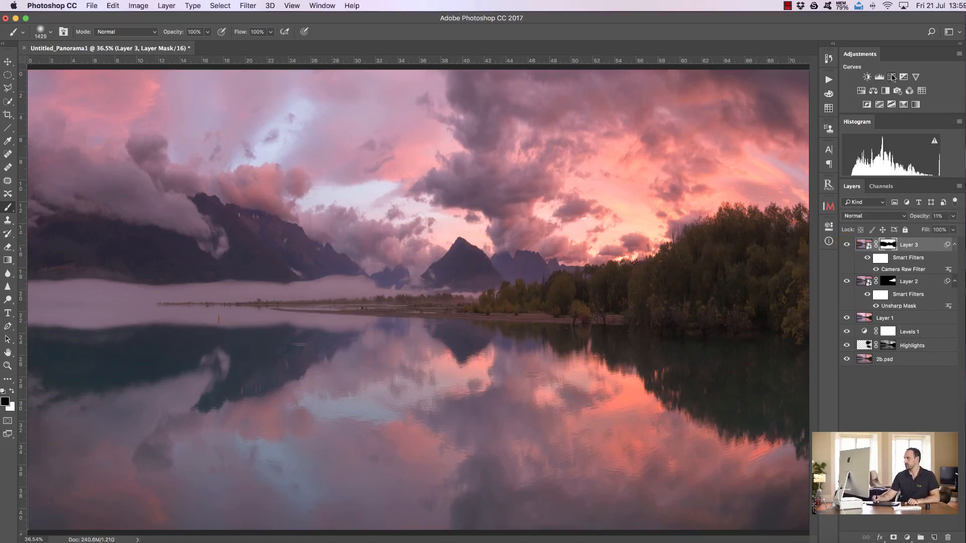
Add a Levels adjustment above the clarity layer and raise its shadow input level slightly to deepen the dark tones.
{"action": "left_click", "coordinate": [879, 77]}
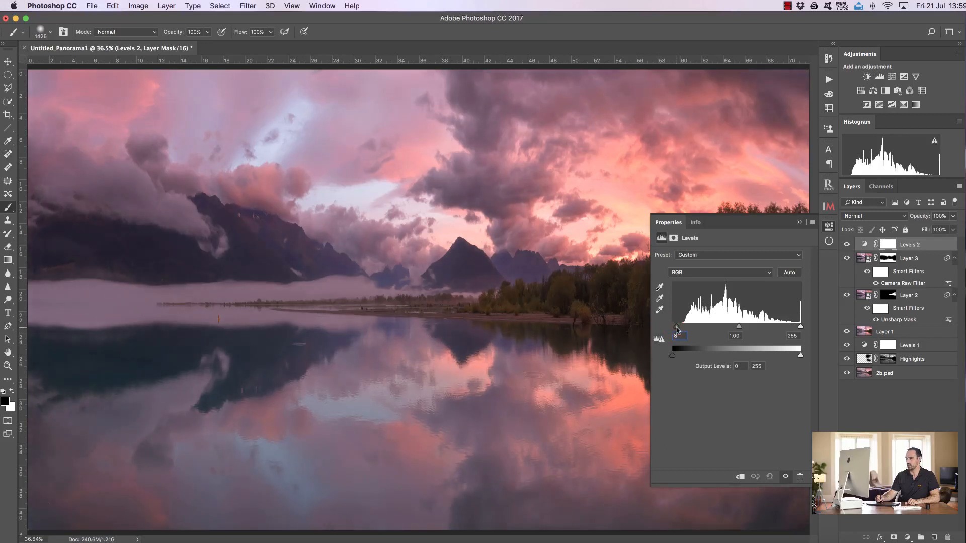
{"action": "left_click_drag", "start_coordinate": [677, 329], "coordinate": [676, 330]}
{"action": "left_click", "coordinate": [799, 223]}
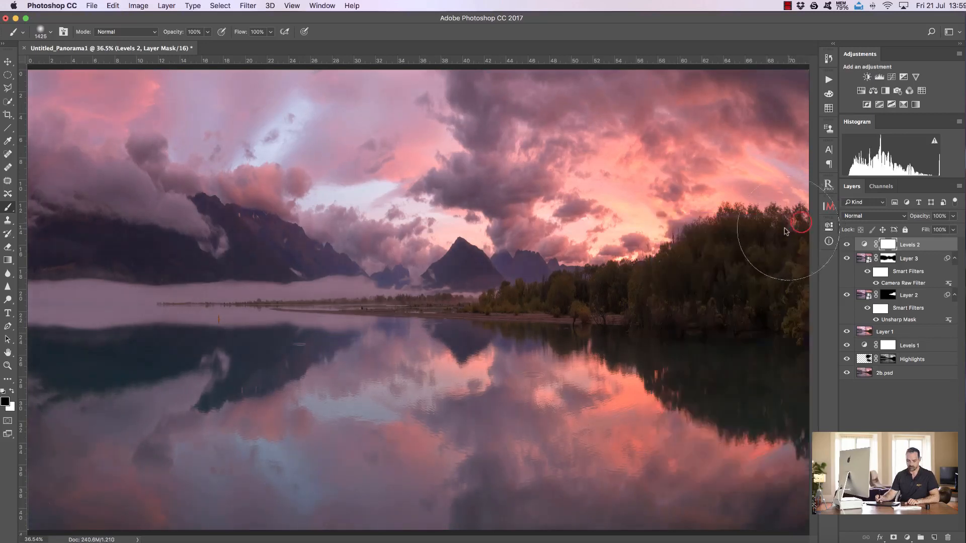
Invert the new Levels mask to black and paint white over the panorama's left and middle parts, leaving the right-hand trees masked.
{"action": "key", "text": "ctrl+i"}
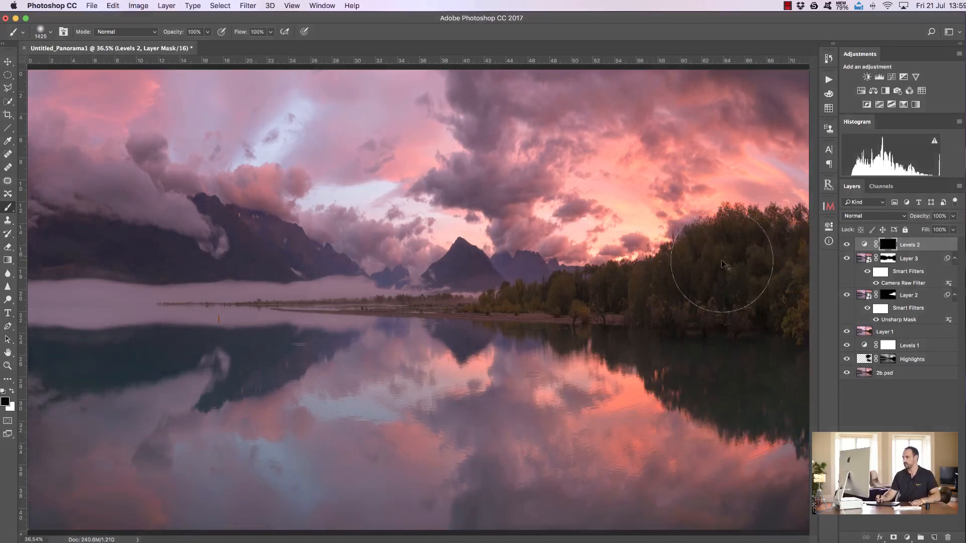
{"action": "left_click", "coordinate": [12, 391]}
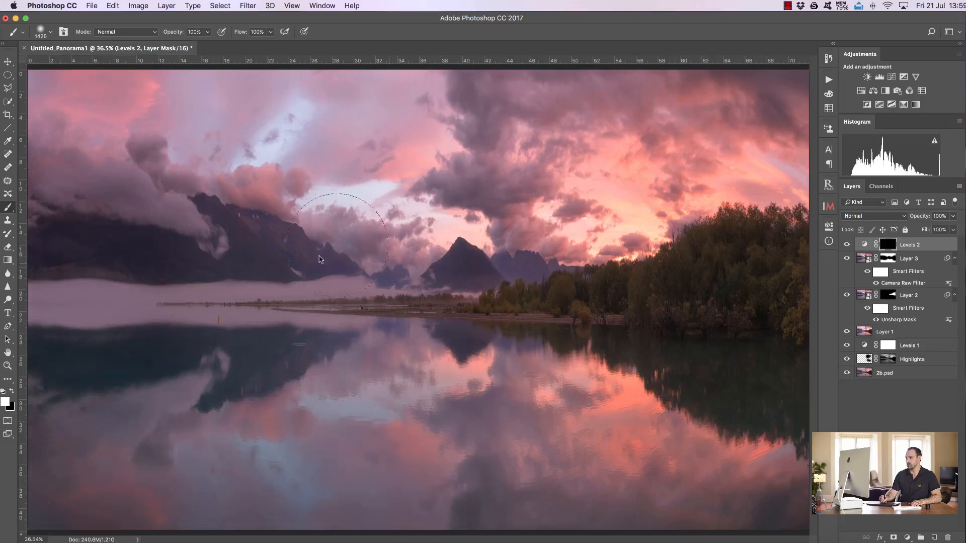
{"action": "mouse_move", "coordinate": [306, 83]}
{"action": "left_mouse_down"}
{"action": "mouse_move", "coordinate": [390, 156]}
{"action": "mouse_move", "coordinate": [411, 130]}
{"action": "mouse_move", "coordinate": [411, 217]}
{"action": "mouse_move", "coordinate": [468, 275]}
{"action": "left_mouse_up"}
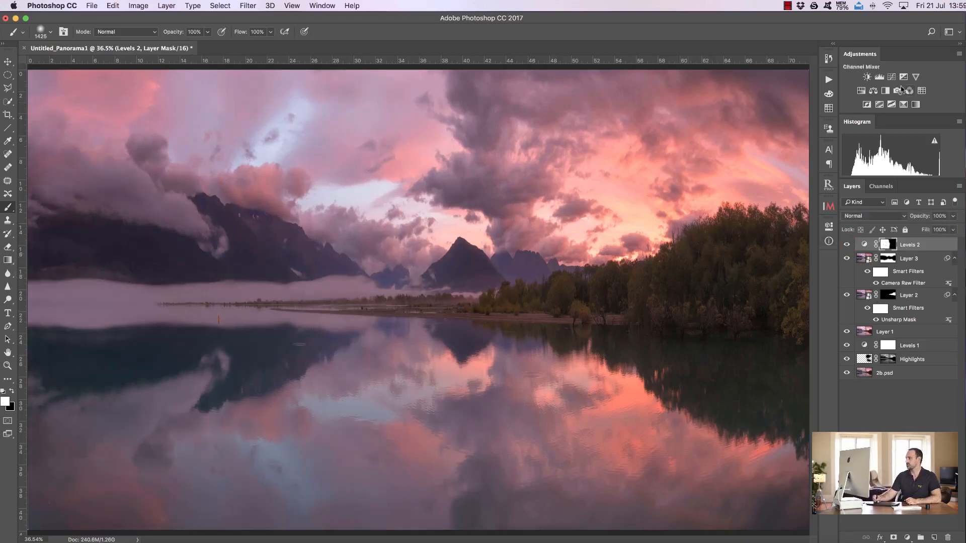
Add another Levels adjustment on top with the highlight input level set to 222.
{"action": "left_click", "coordinate": [879, 77]}
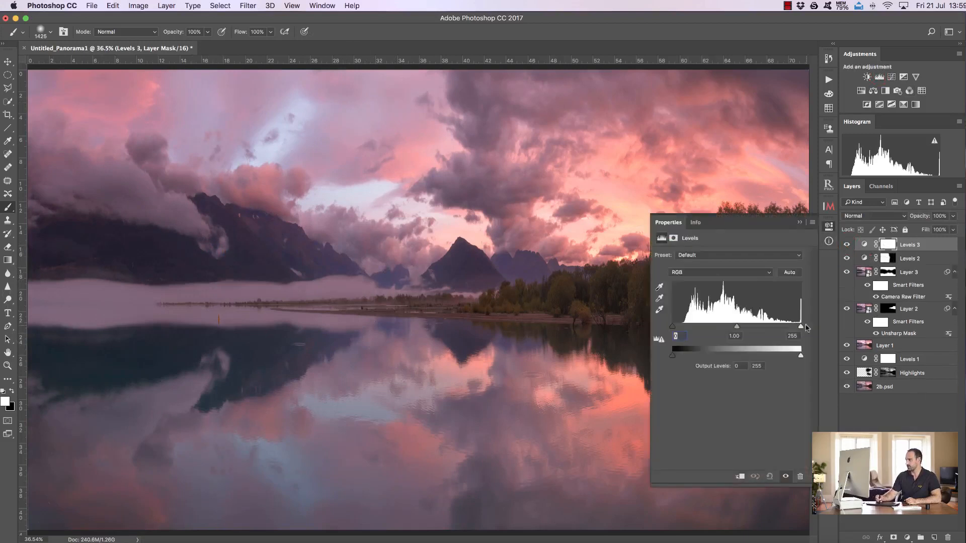
{"action": "left_click_drag", "start_coordinate": [795, 328], "coordinate": [789, 328]}
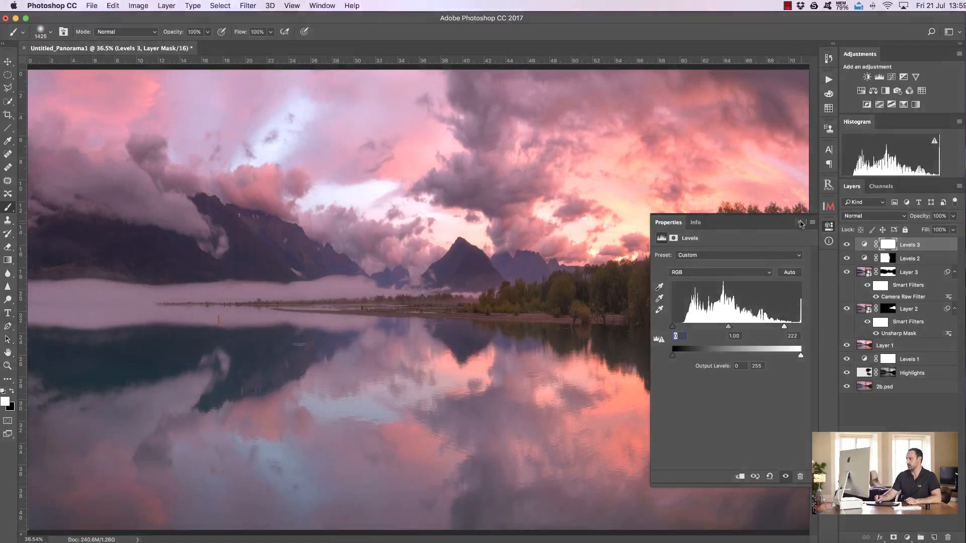
{"action": "left_click", "coordinate": [800, 222]}
Invert the brightening Levels mask to black and paint white along the mist and waterline below the left mountains.
{"action": "key", "text": "super+i"}
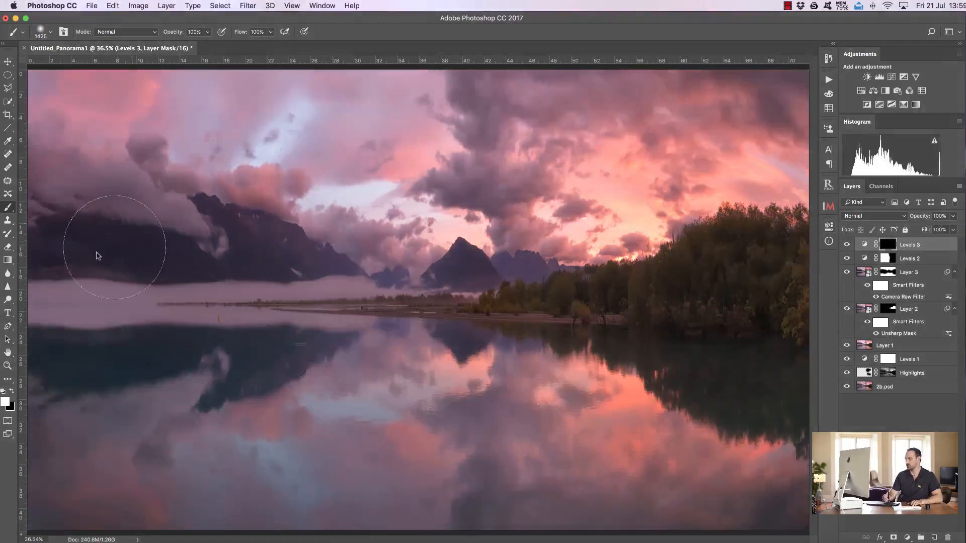
{"action": "left_click_drag", "start_coordinate": [191, 344], "coordinate": [95, 340]}
{"action": "mouse_move", "coordinate": [32, 300]}
{"action": "left_mouse_down"}
{"action": "mouse_move", "coordinate": [462, 304]}
{"action": "mouse_move", "coordinate": [45, 317]}
{"action": "left_mouse_up"}
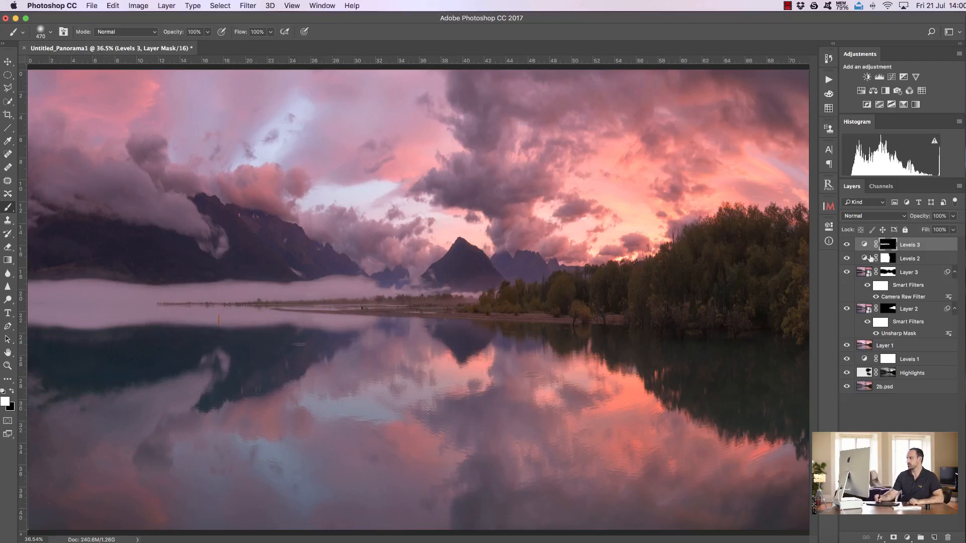
Reduce the mist-brightening Levels layer's opacity to 55% and compare the image with and without it.
{"action": "left_click", "coordinate": [847, 245]}
{"action": "left_click", "coordinate": [847, 245]}
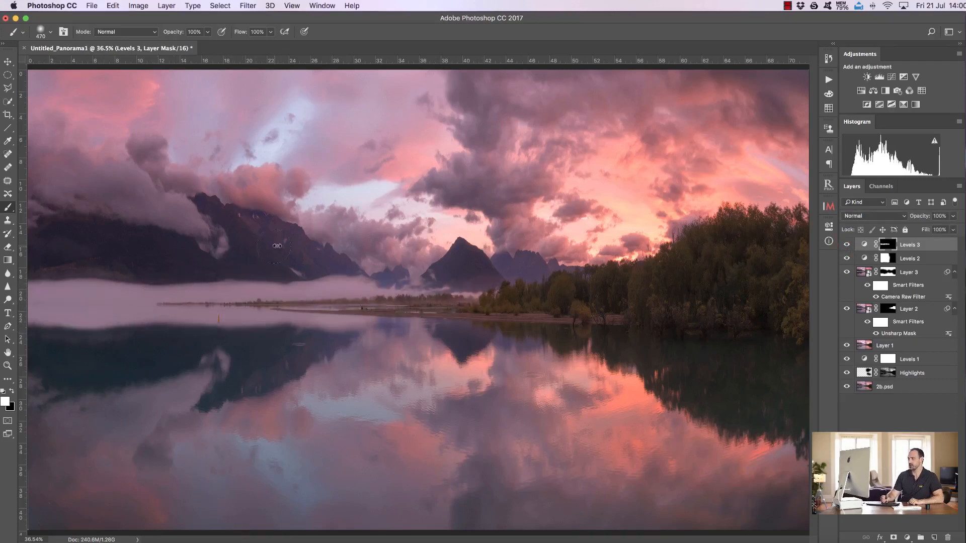
{"action": "left_click_drag", "start_coordinate": [923, 220], "coordinate": [909, 217]}
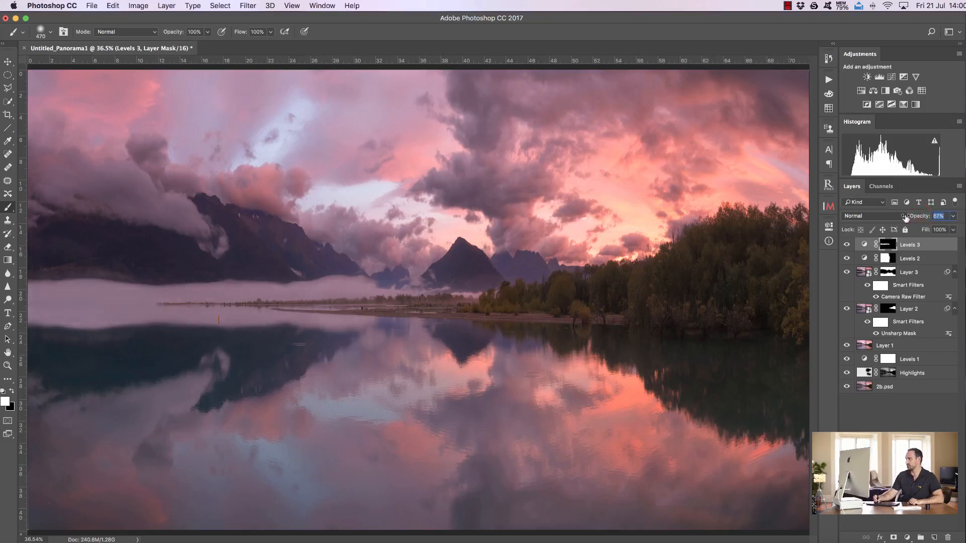
{"action": "left_click", "coordinate": [845, 245]}
{"action": "left_click", "coordinate": [845, 245]}
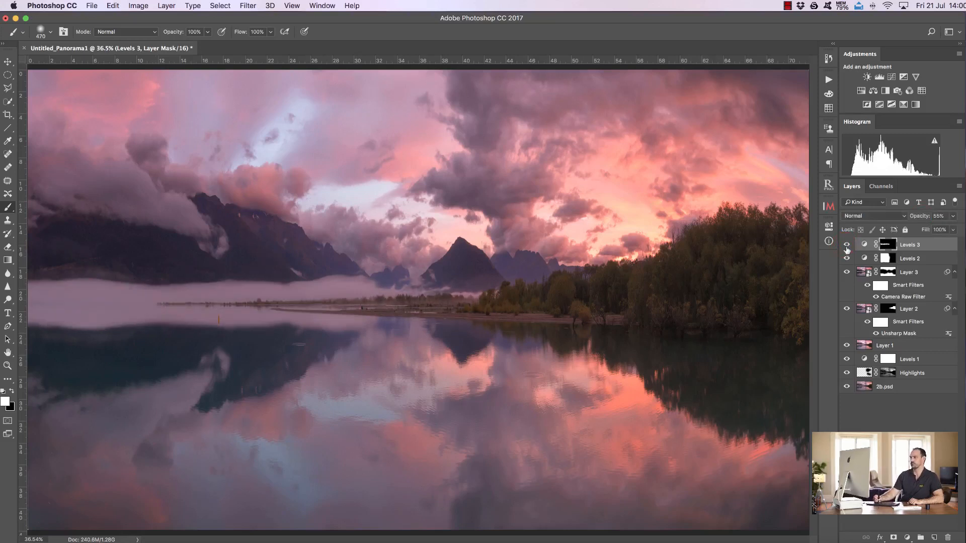
Add a further Levels adjustment with the highlight input level at 230 and compare the image with and without it.
{"action": "left_click", "coordinate": [879, 77]}
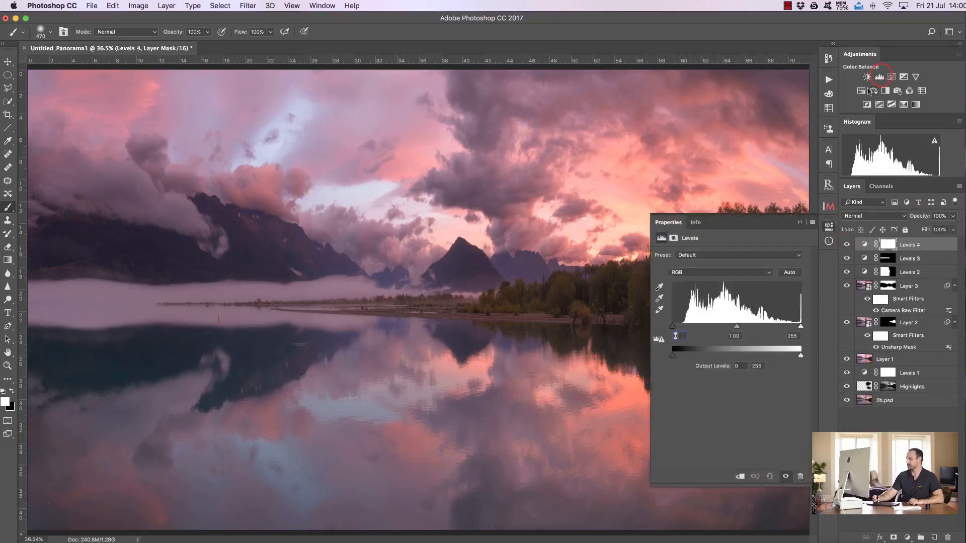
{"action": "left_click_drag", "start_coordinate": [800, 329], "coordinate": [795, 332]}
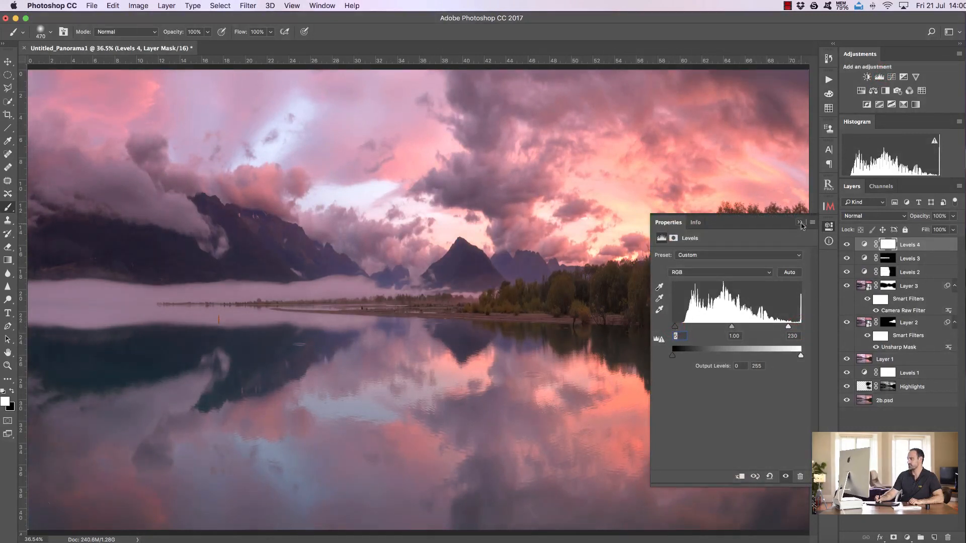
{"action": "left_click", "coordinate": [799, 222]}
{"action": "left_click", "coordinate": [847, 245]}
{"action": "left_click", "coordinate": [846, 244]}
{"action": "left_click", "coordinate": [846, 245]}
{"action": "left_click", "coordinate": [846, 245]}
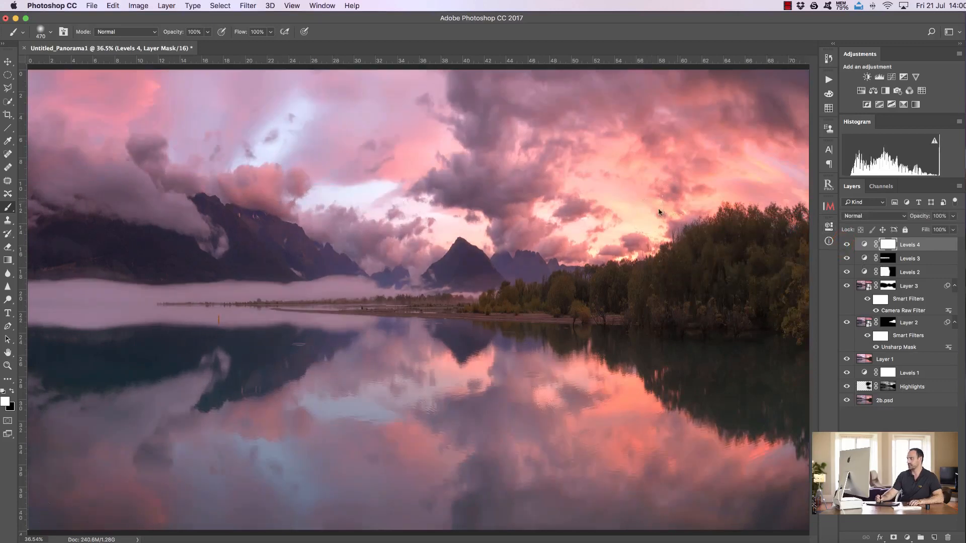
Paint black on the top Levels mask over the bright areas of the sky, then compare the result with the layer hidden.
{"action": "left_click", "coordinate": [11, 392]}
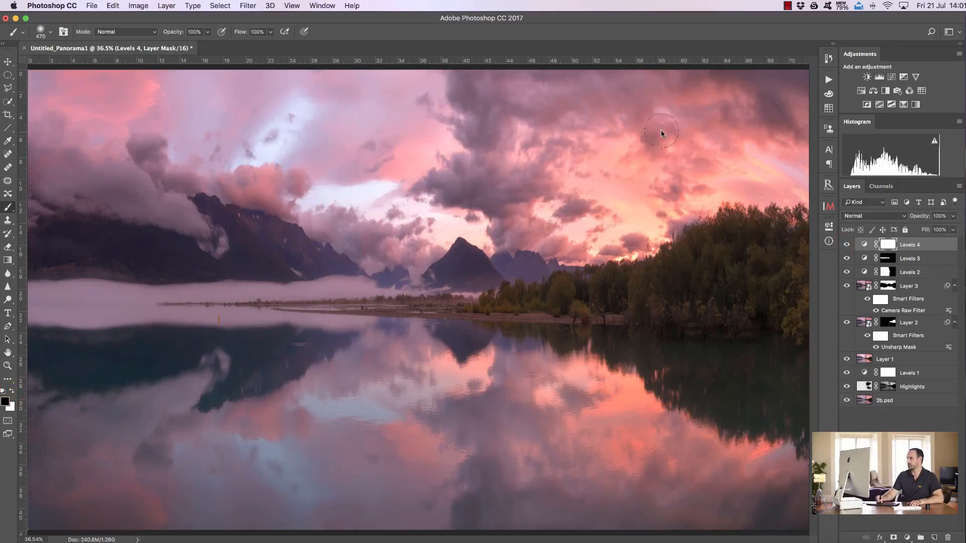
{"action": "mouse_move", "coordinate": [664, 221]}
{"action": "left_mouse_down"}
{"action": "mouse_move", "coordinate": [636, 201]}
{"action": "mouse_move", "coordinate": [614, 151]}
{"action": "mouse_move", "coordinate": [601, 196]}
{"action": "mouse_move", "coordinate": [493, 232]}
{"action": "mouse_move", "coordinate": [433, 231]}
{"action": "mouse_move", "coordinate": [377, 190]}
{"action": "mouse_move", "coordinate": [287, 194]}
{"action": "left_mouse_up"}
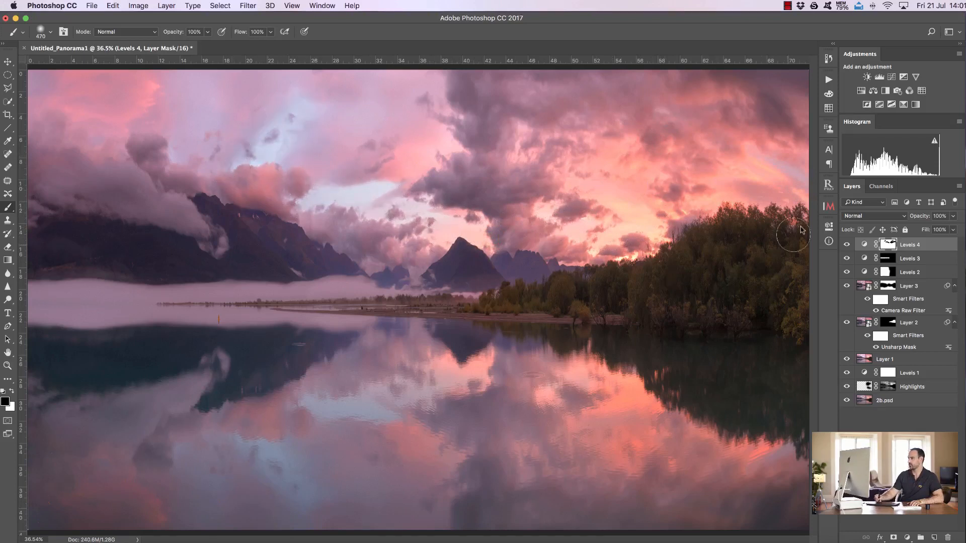
{"action": "left_click", "coordinate": [847, 245]}
{"action": "left_click", "coordinate": [846, 245]}
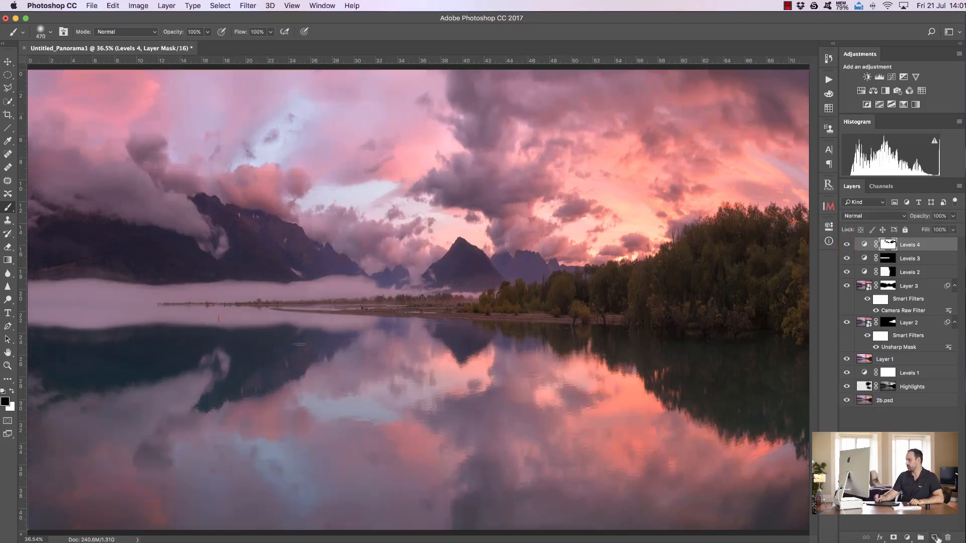
Clone out the small orange marker in the lake on a new empty layer, sampling the clean water beside it.
{"action": "left_click", "coordinate": [934, 537]}
{"action": "left_click", "coordinate": [8, 367]}
{"action": "left_click_drag", "start_coordinate": [222, 320], "coordinate": [289, 357]}
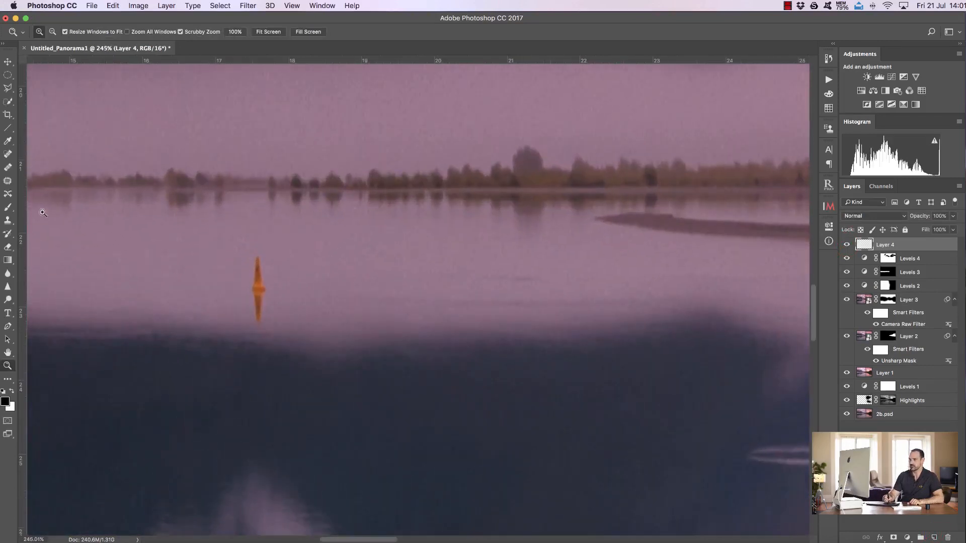
{"action": "left_click", "coordinate": [8, 220]}
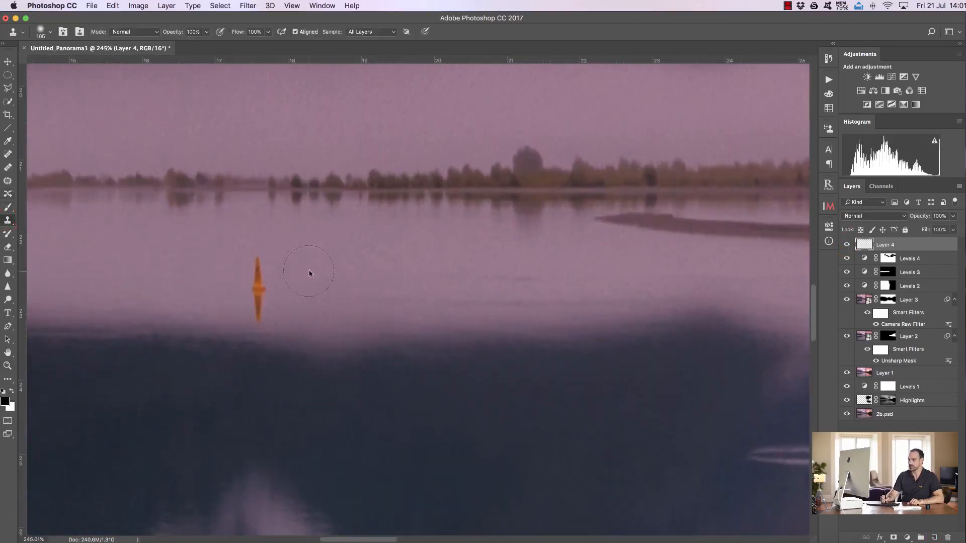
{"action": "left_click", "coordinate": [307, 264], "text": "alt"}
{"action": "left_click_drag", "start_coordinate": [257, 264], "coordinate": [264, 300]}
{"action": "key", "text": "super+0"}
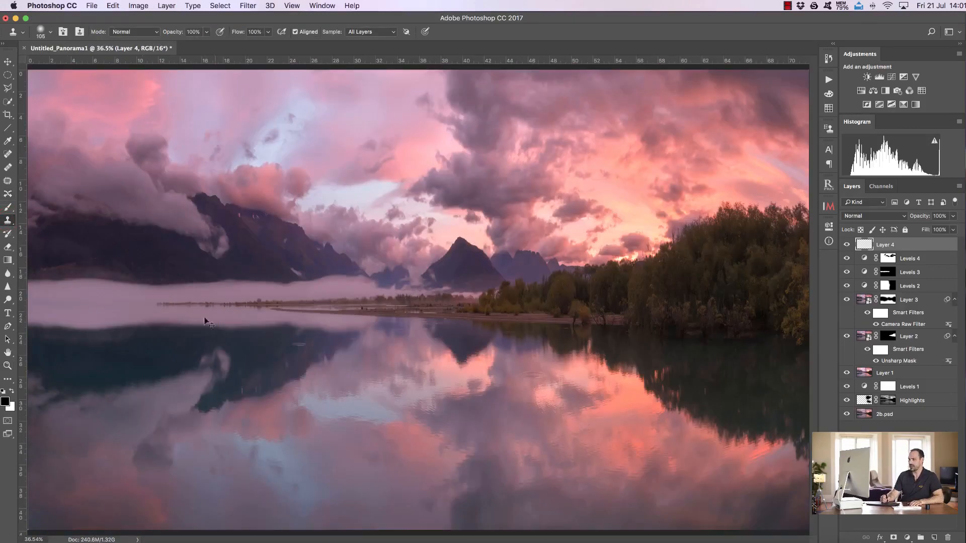
Inspect the cloud detail in the sky at close range and at 100%, then return to the full image.
{"action": "left_click", "coordinate": [8, 365]}
{"action": "left_click_drag", "start_coordinate": [406, 132], "coordinate": [455, 134]}
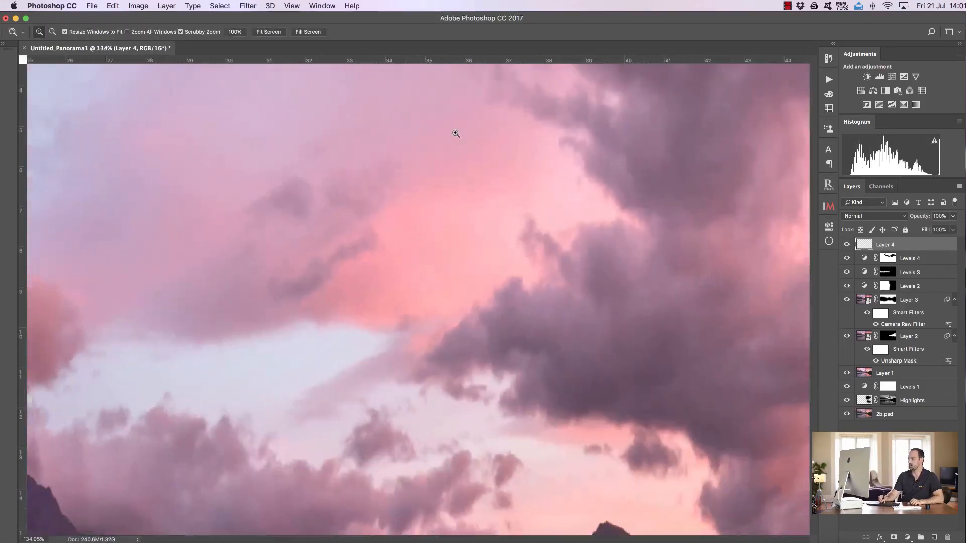
{"action": "left_click", "coordinate": [269, 32]}
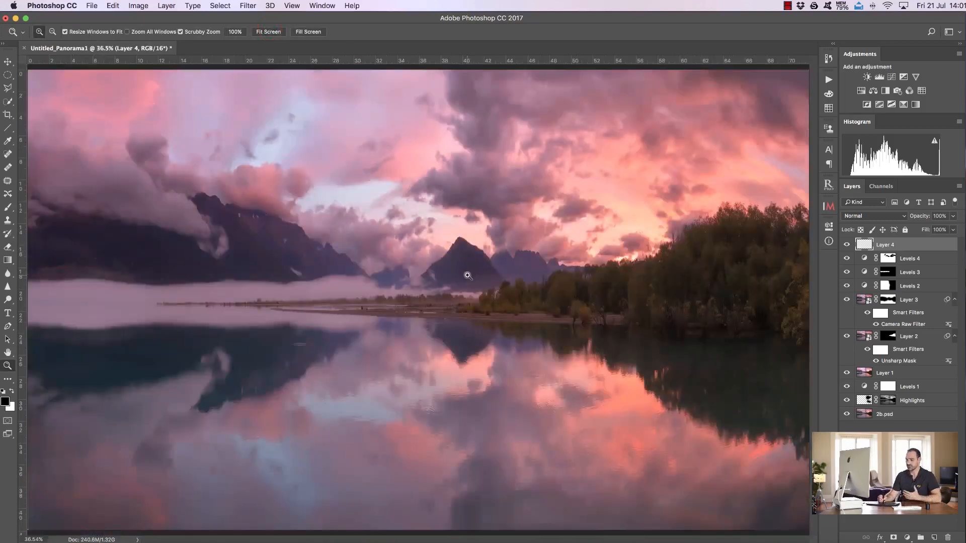
{"action": "left_click_drag", "start_coordinate": [543, 130], "coordinate": [583, 161]}
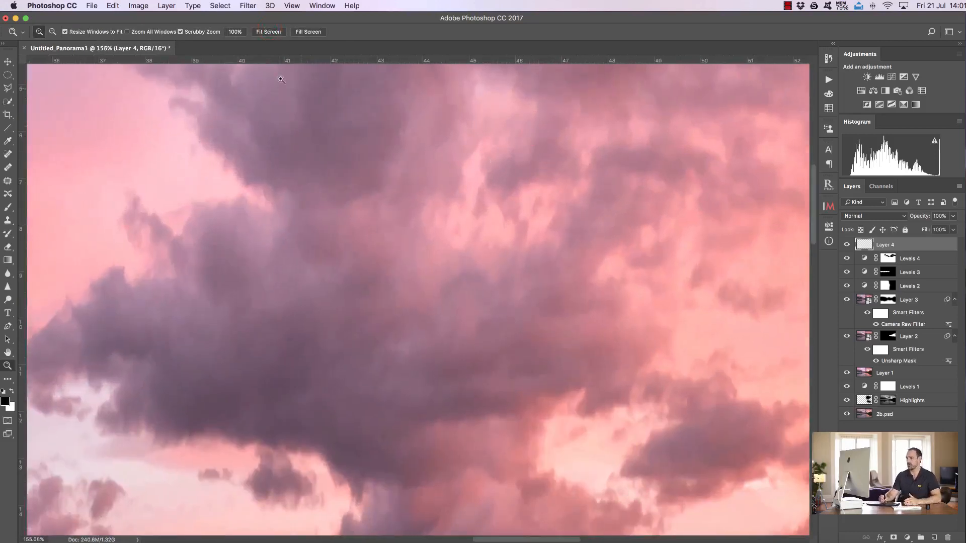
{"action": "left_click", "coordinate": [235, 32]}
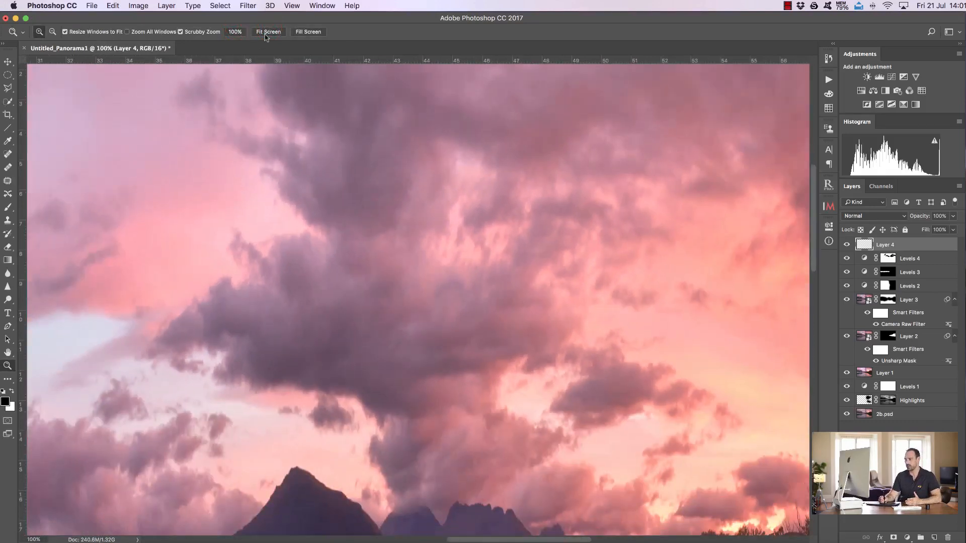
{"action": "left_click", "coordinate": [266, 34]}
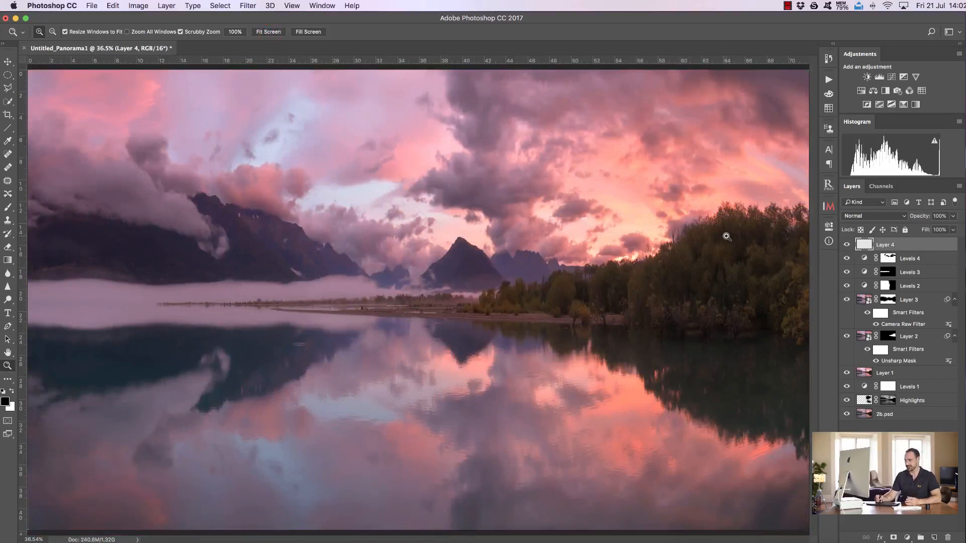
Stamp all visible layers into a new top layer and convert it to a smart object.
{"action": "key", "text": "alt"}
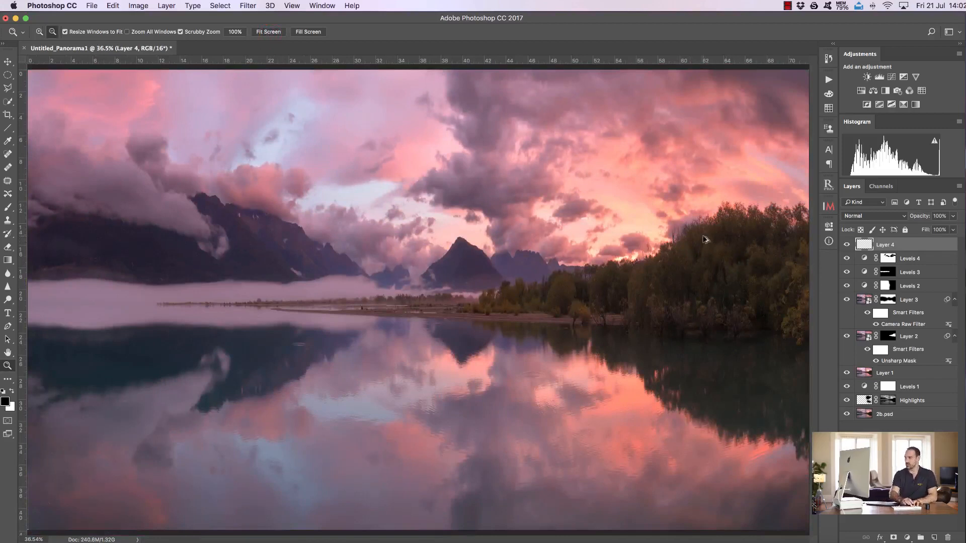
{"action": "key", "text": "super+alt+shift+e"}
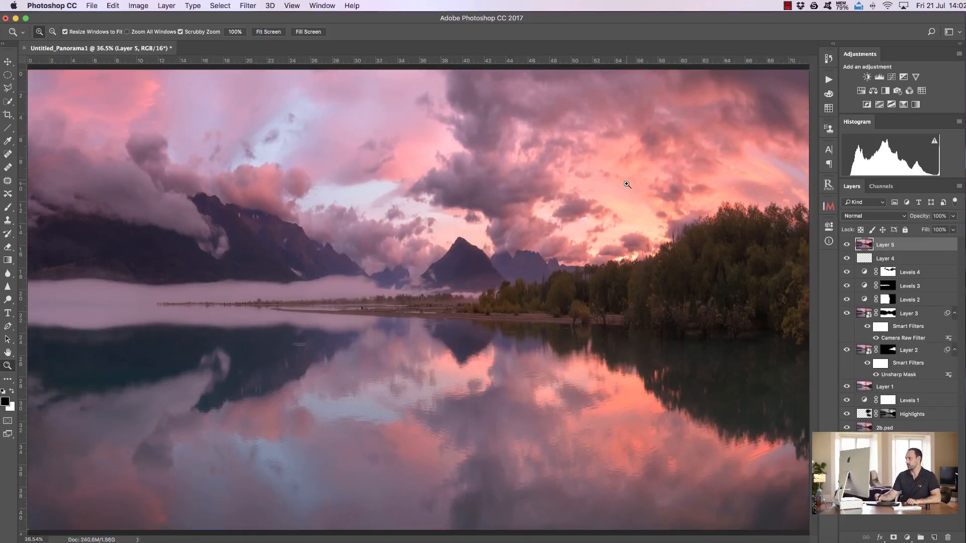
{"action": "right_click", "coordinate": [929, 248]}
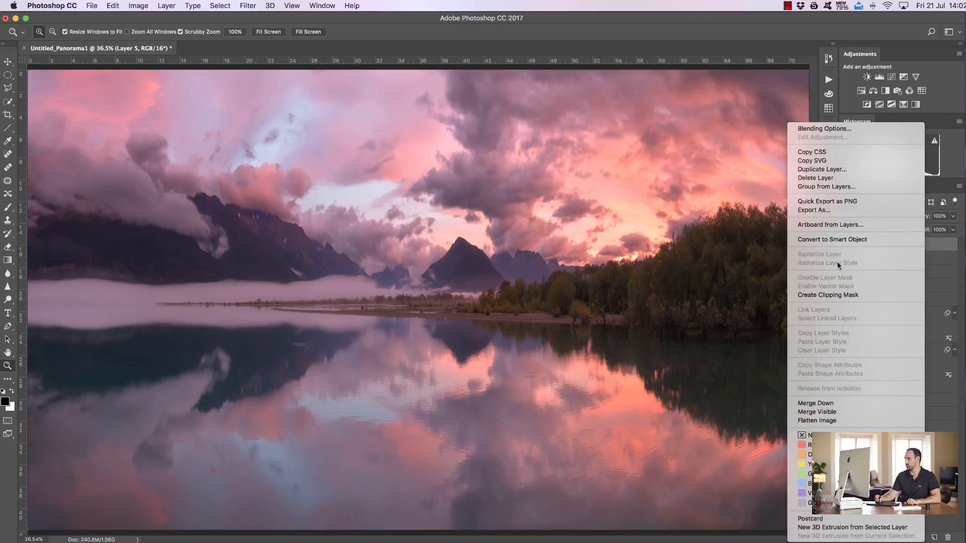
{"action": "left_click", "coordinate": [849, 241]}
{"action": "left_click", "coordinate": [850, 238]}
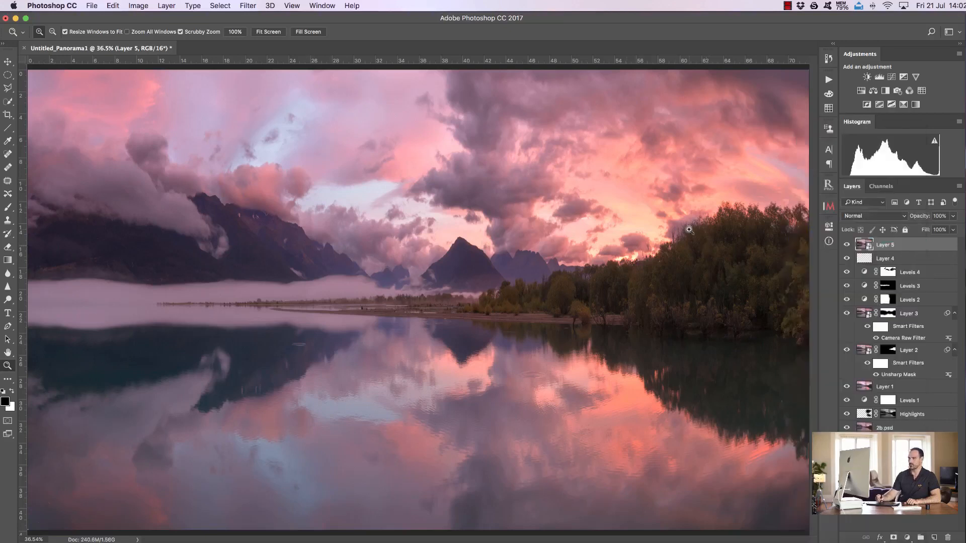
Apply a Gaussian Blur with a radius of 4.0 pixels to the stamped smart object.
{"action": "left_click", "coordinate": [246, 5]}
{"action": "mouse_move", "coordinate": [348, 129]}
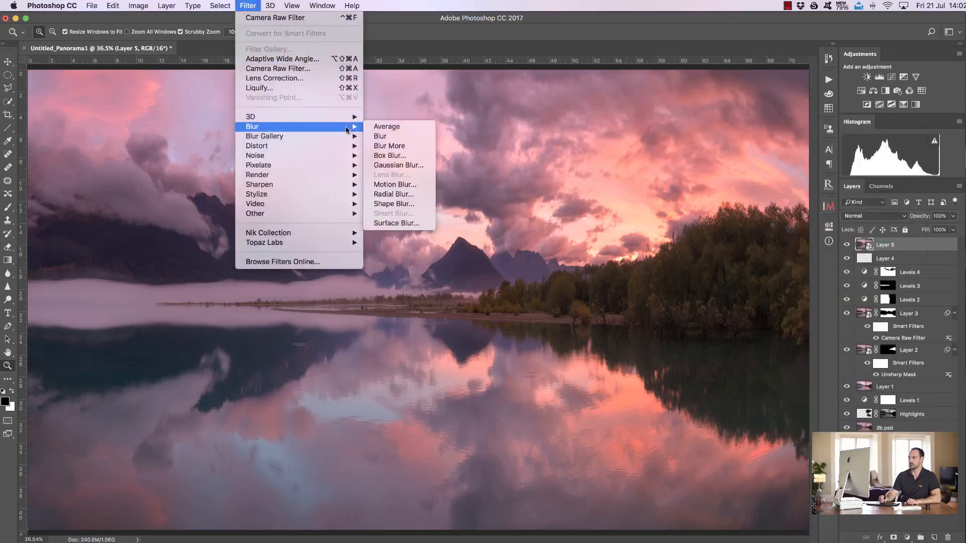
{"action": "left_click", "coordinate": [395, 165]}
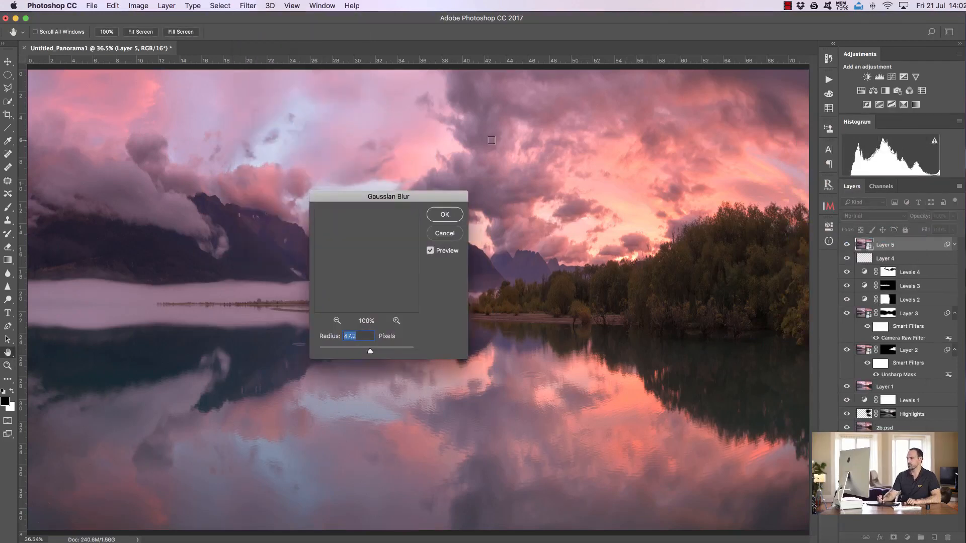
{"action": "left_click_drag", "start_coordinate": [370, 351], "coordinate": [332, 352]}
{"action": "left_click", "coordinate": [322, 352]}
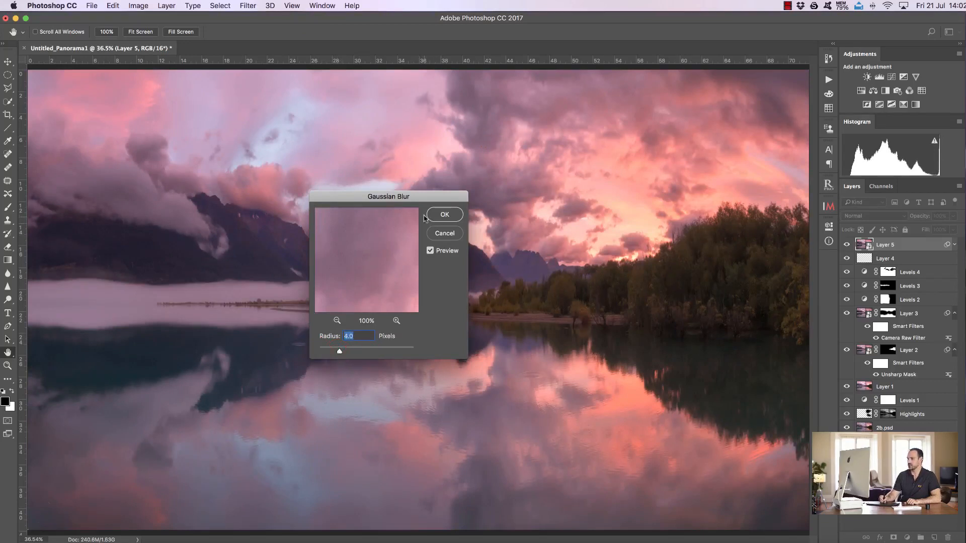
{"action": "left_click", "coordinate": [445, 213]}
{"action": "key", "text": "z"}
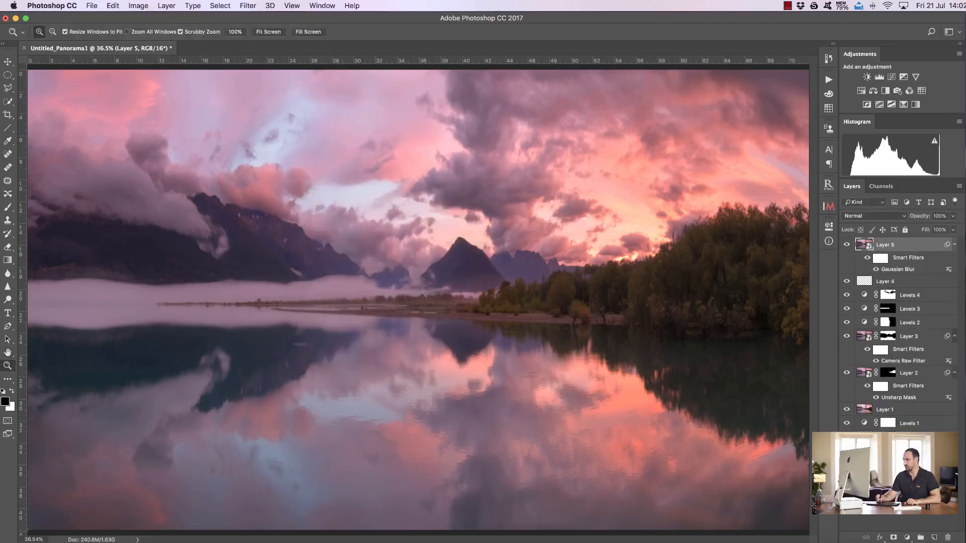
Add a mask to the blurred layer and paint black over the mountains, shoreline and trees to keep them sharp.
{"action": "left_click", "coordinate": [893, 536]}
{"action": "left_click", "coordinate": [7, 207]}
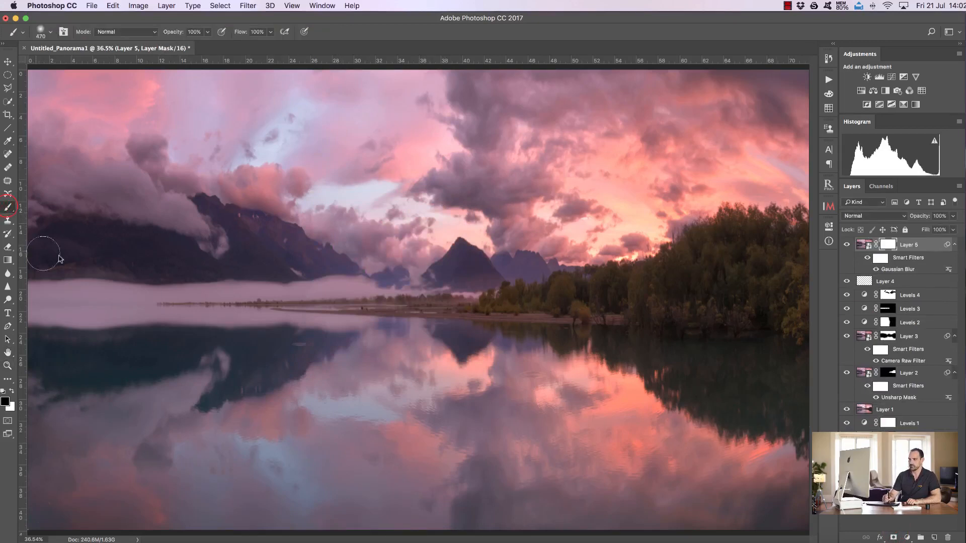
{"action": "left_click_drag", "start_coordinate": [152, 302], "coordinate": [214, 310]}
{"action": "mouse_move", "coordinate": [52, 236]}
{"action": "left_mouse_down"}
{"action": "mouse_move", "coordinate": [146, 247]}
{"action": "mouse_move", "coordinate": [207, 244]}
{"action": "mouse_move", "coordinate": [223, 232]}
{"action": "left_mouse_up"}
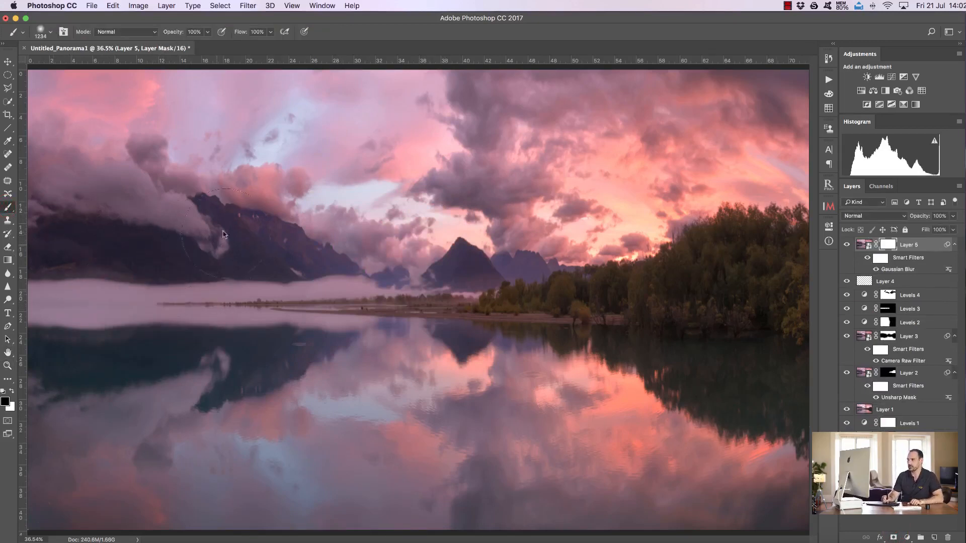
{"action": "left_click_drag", "start_coordinate": [287, 253], "coordinate": [361, 265]}
{"action": "left_click_drag", "start_coordinate": [245, 349], "coordinate": [179, 353]}
{"action": "key", "text": "super+z"}
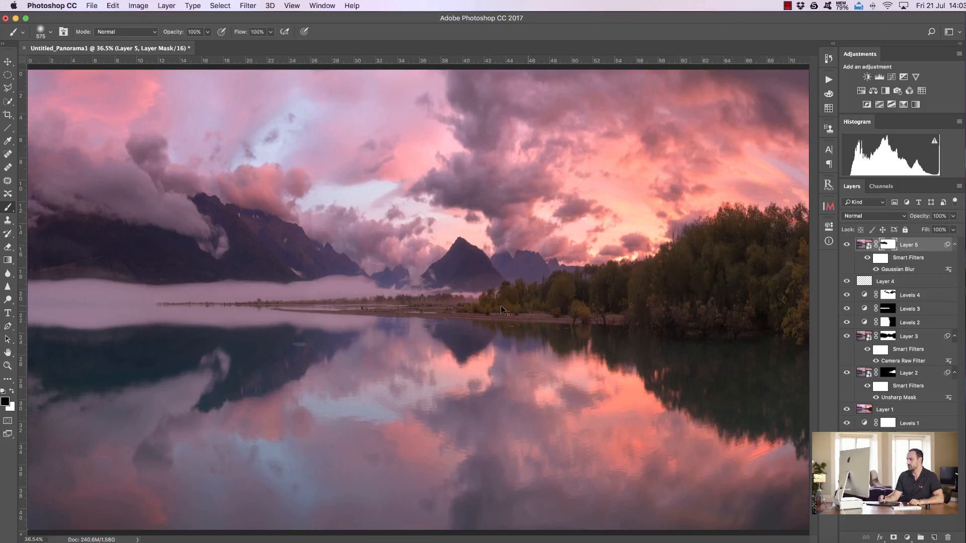
{"action": "left_click", "coordinate": [888, 246], "text": "alt"}
{"action": "left_click", "coordinate": [864, 244]}
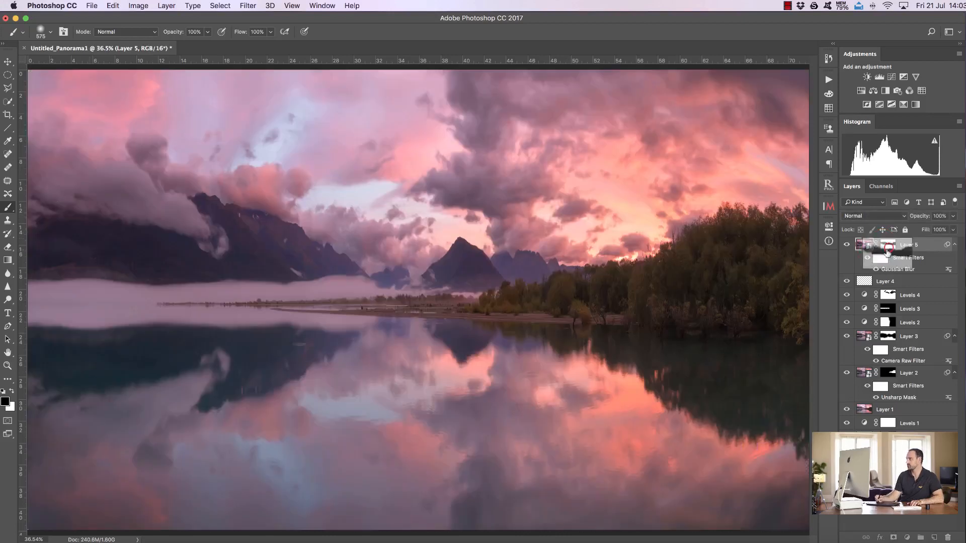
{"action": "left_click", "coordinate": [889, 248]}
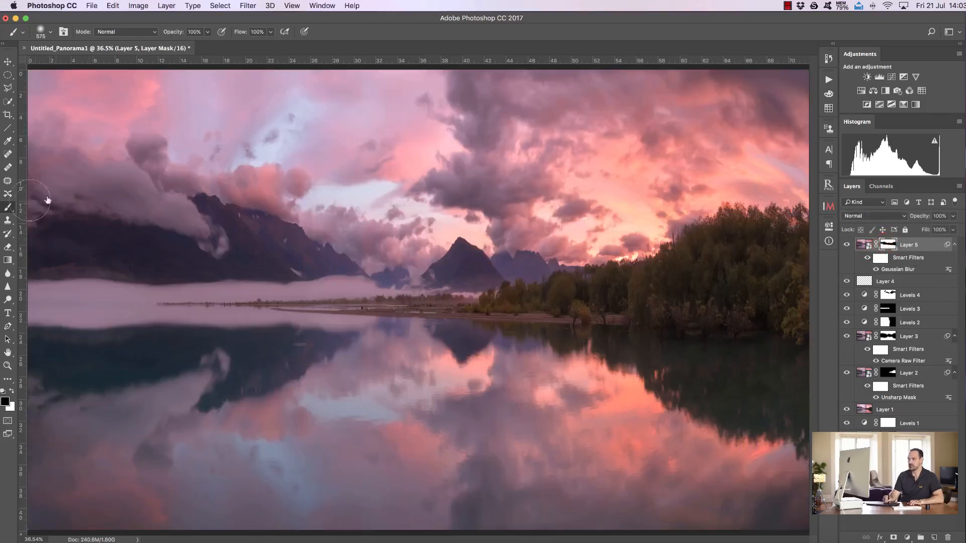
Compare the blur on the clouds at close range and lower the blurred layer's opacity to 51%.
{"action": "left_click", "coordinate": [8, 366]}
{"action": "left_click_drag", "start_coordinate": [496, 183], "coordinate": [802, 217]}
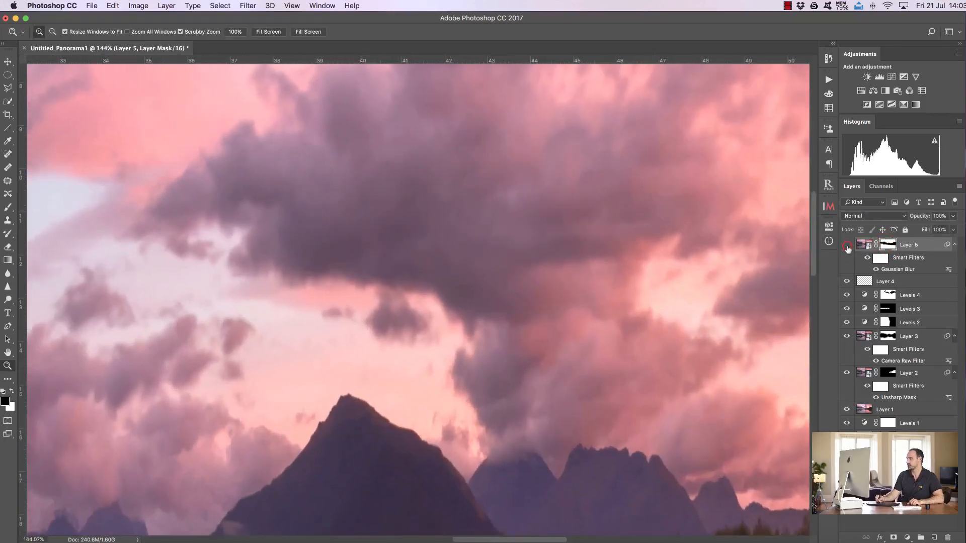
{"action": "left_click", "coordinate": [846, 245]}
{"action": "left_click_drag", "start_coordinate": [928, 217], "coordinate": [899, 217]}
{"action": "left_click_drag", "start_coordinate": [904, 217], "coordinate": [903, 219]}
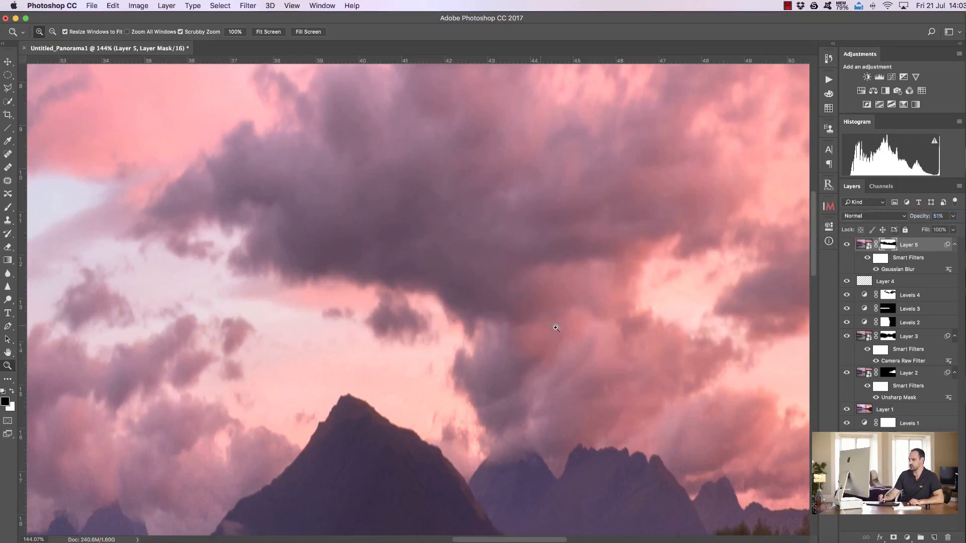
Touch up the blurred layer's mask with a 111-pixel white brush over the low clouds beside the central mountain.
{"action": "left_click_drag", "start_coordinate": [816, 270], "coordinate": [814, 297]}
{"action": "left_click_drag", "start_coordinate": [532, 539], "coordinate": [498, 539]}
{"action": "left_click", "coordinate": [7, 207]}
{"action": "left_click", "coordinate": [11, 390]}
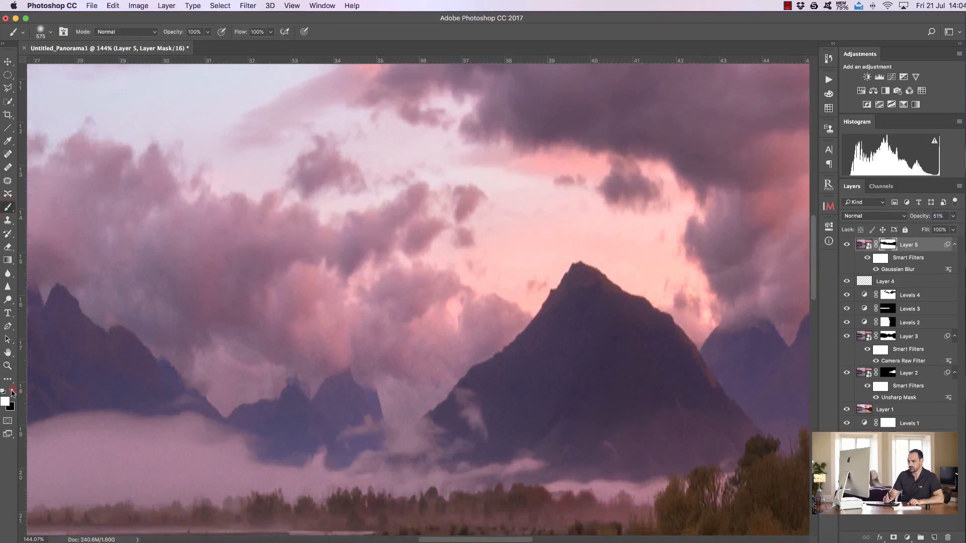
{"action": "right_click", "coordinate": [349, 252]}
{"action": "left_click_drag", "start_coordinate": [308, 267], "coordinate": [154, 258]}
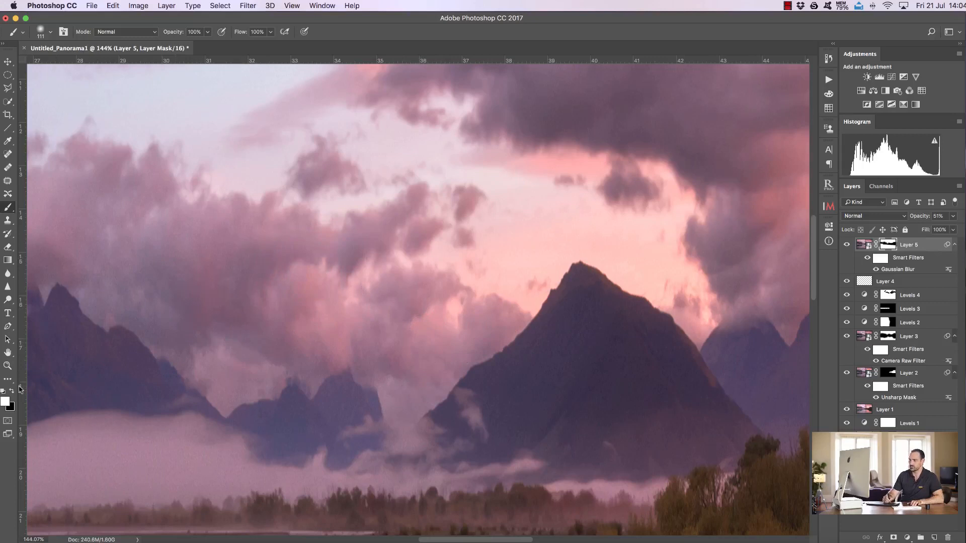
Return to the full image and delete the blurred smart object layer.
{"action": "key", "text": "super+0"}
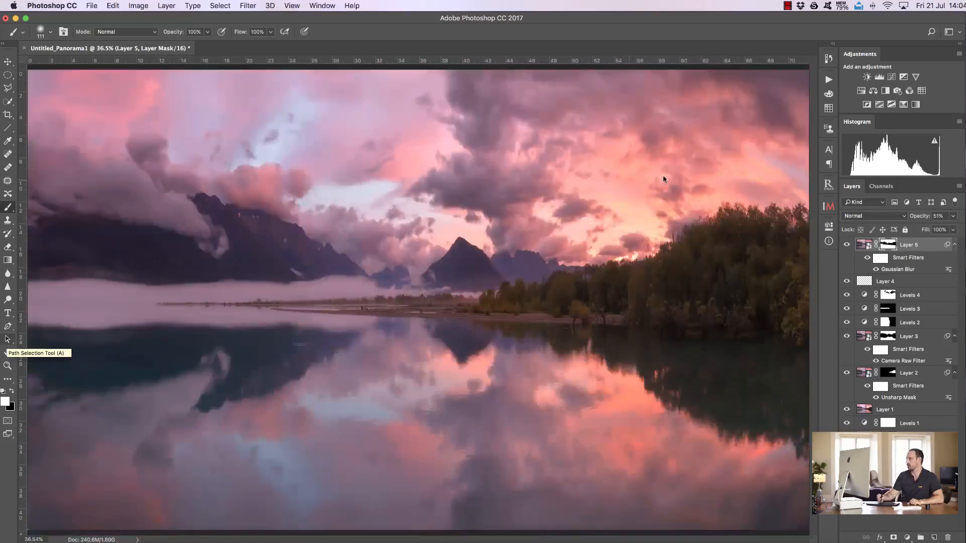
{"action": "left_click_drag", "start_coordinate": [918, 248], "coordinate": [947, 537]}
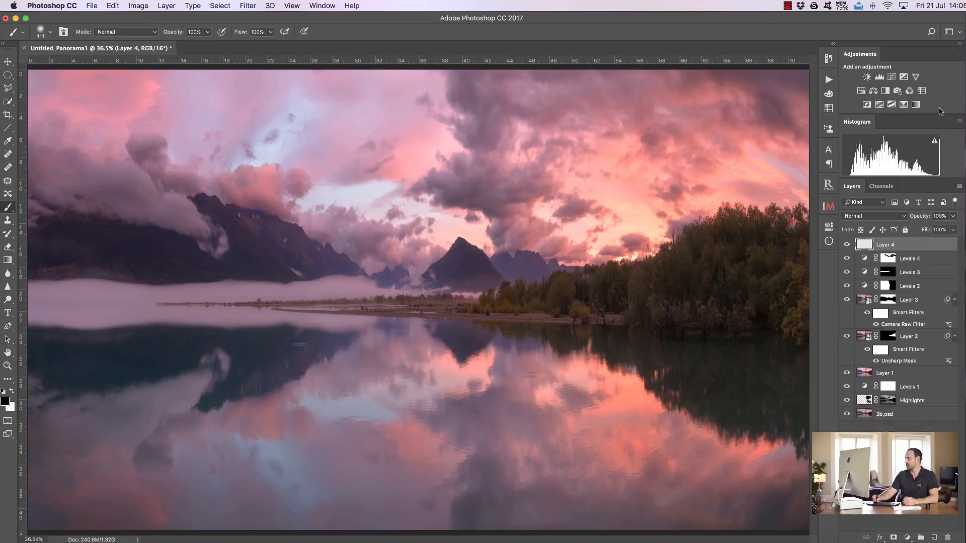
Add a Hue/Saturation adjustment with Saturation -8 and compare the image with it hidden and shown.
{"action": "left_click", "coordinate": [873, 91]}
{"action": "left_click_drag", "start_coordinate": [730, 311], "coordinate": [726, 314]}
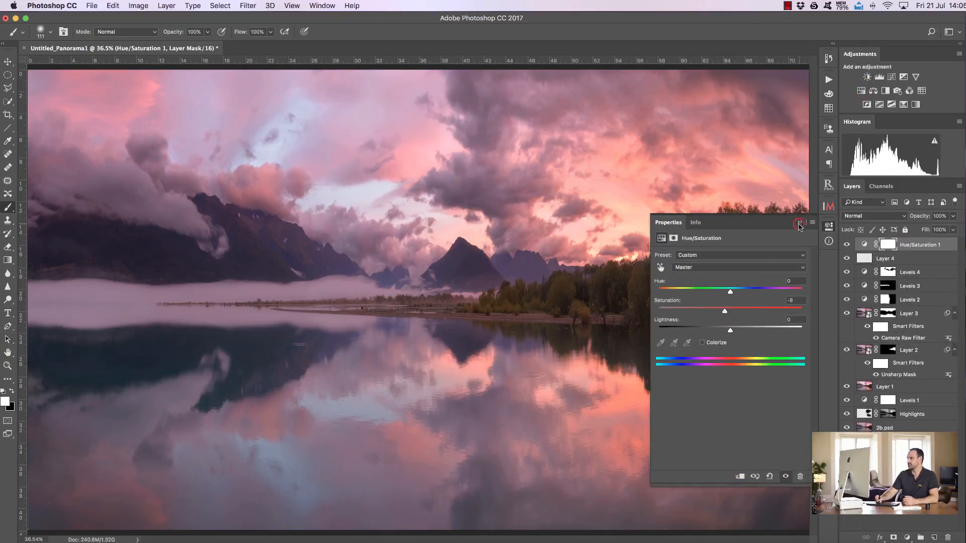
{"action": "left_click", "coordinate": [799, 222]}
{"action": "left_click", "coordinate": [848, 246]}
{"action": "left_click", "coordinate": [847, 246]}
{"action": "left_click", "coordinate": [847, 246]}
{"action": "left_click", "coordinate": [848, 246]}
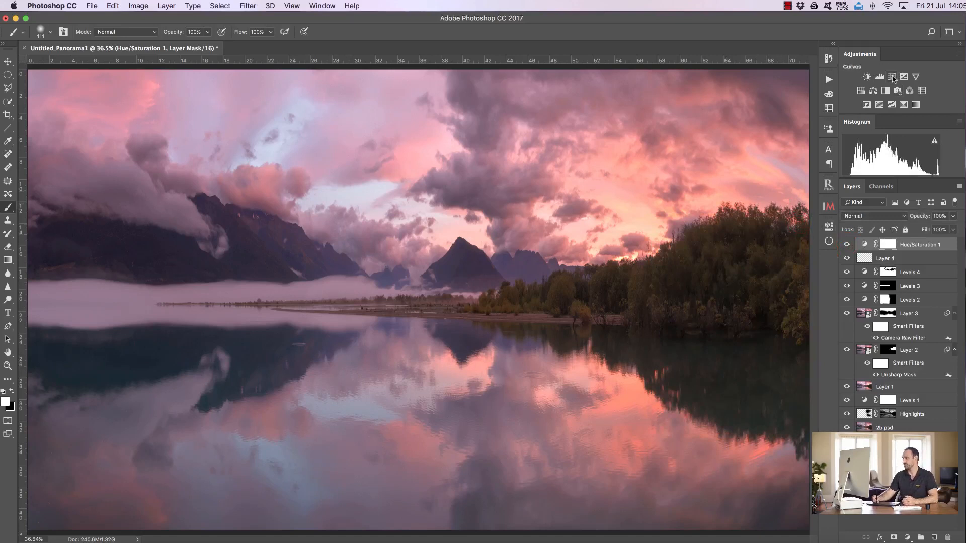
Add a Curves adjustment that darkens the tones and lifts the black point to output 6, and invert its mask to black.
{"action": "left_click", "coordinate": [891, 77]}
{"action": "left_click_drag", "start_coordinate": [704, 373], "coordinate": [760, 327]}
{"action": "left_click_drag", "start_coordinate": [679, 403], "coordinate": [673, 399]}
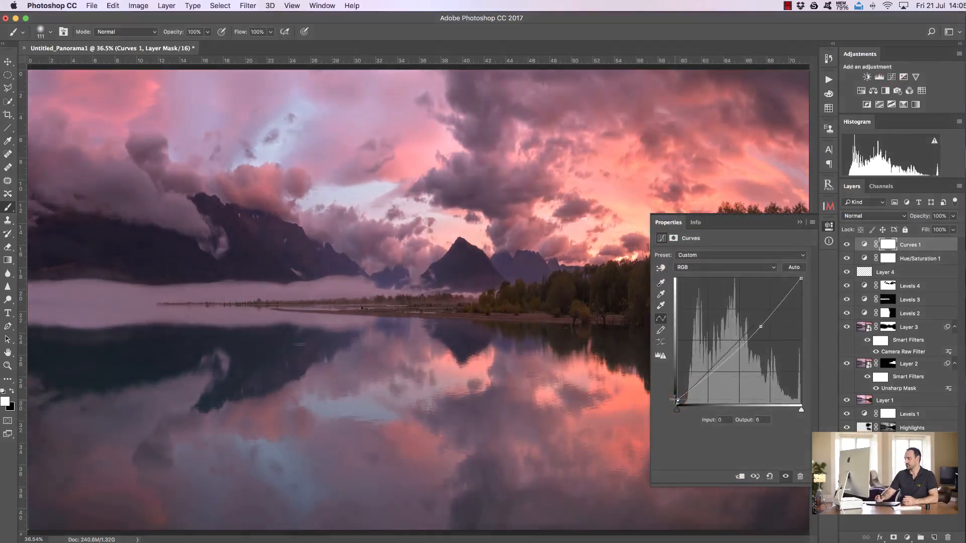
{"action": "left_click", "coordinate": [799, 221]}
{"action": "key", "text": "super+i"}
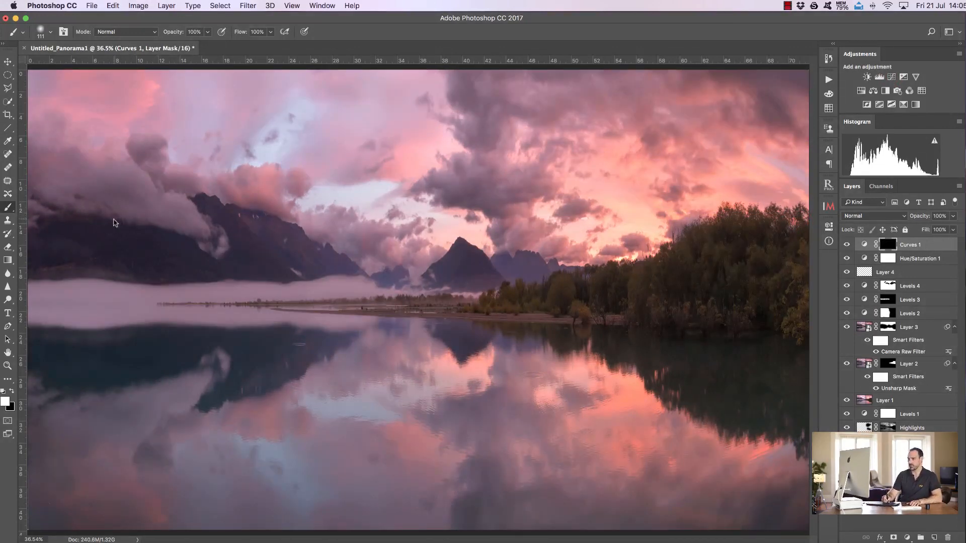
Paint white on the Curves mask with a 2577-pixel brush to darken the image edges, and compare with the layer hidden.
{"action": "left_click_drag", "start_coordinate": [166, 363], "coordinate": [377, 404]}
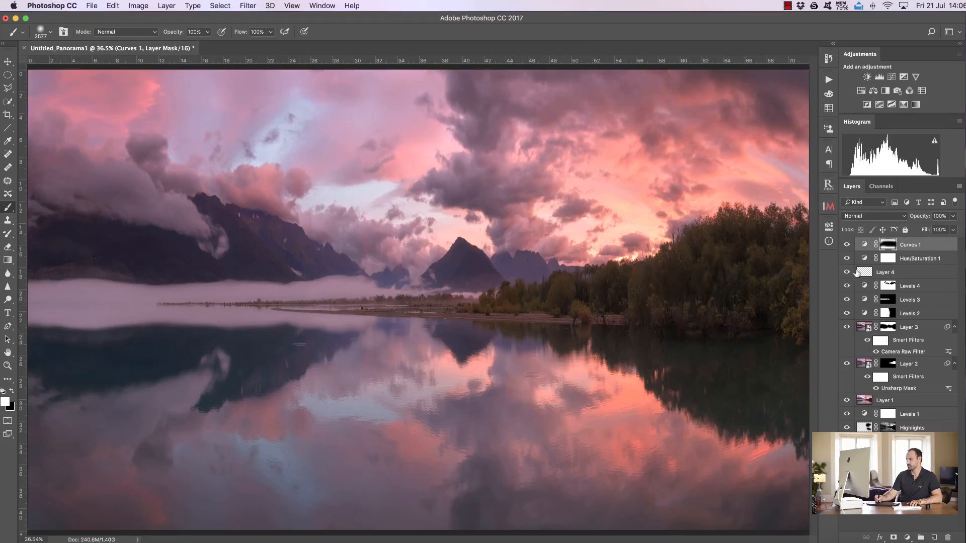
{"action": "left_click", "coordinate": [848, 245]}
{"action": "left_click", "coordinate": [848, 244]}
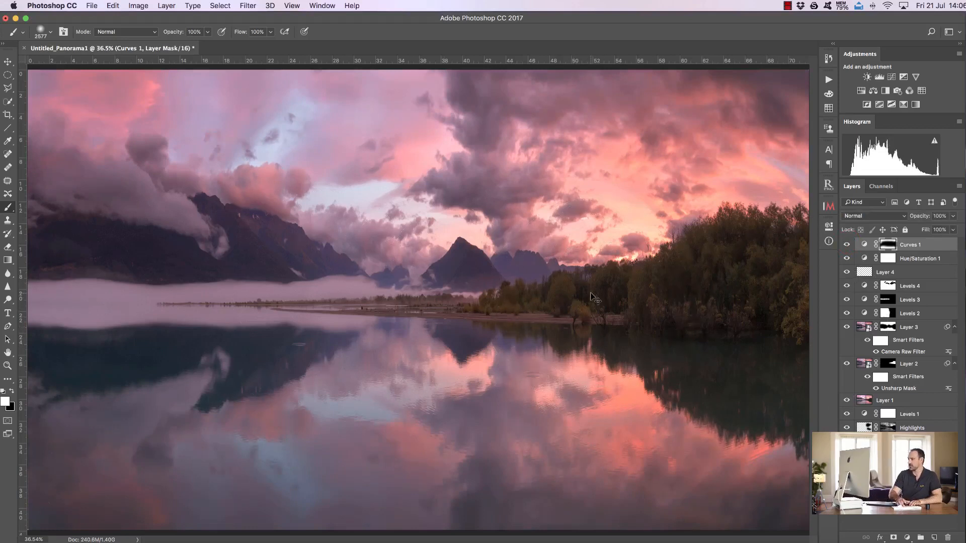
Duplicate the Curves layer with an inverted mask and brighten its curve, mapping input 77 to output 85 and restoring the black point.
{"action": "key", "text": "super+j"}
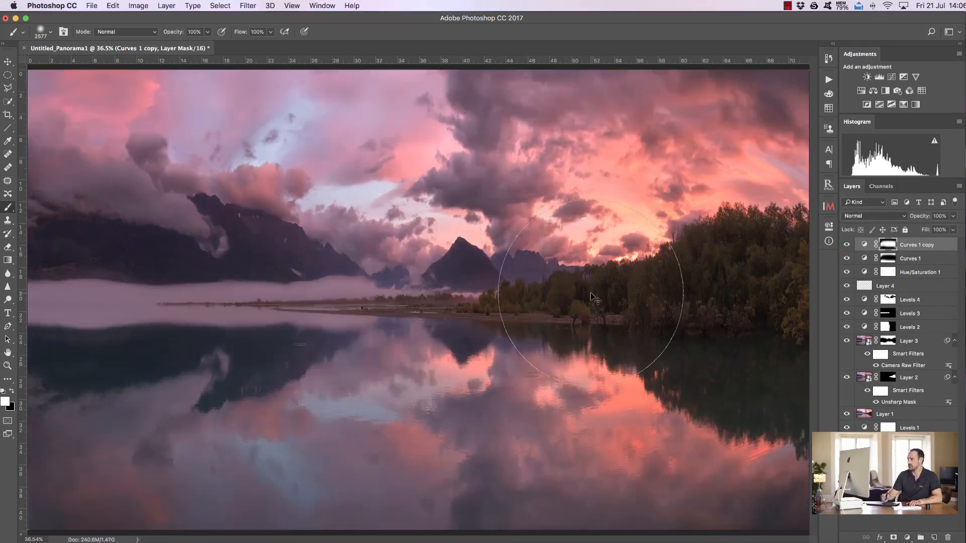
{"action": "double_click", "coordinate": [865, 245]}
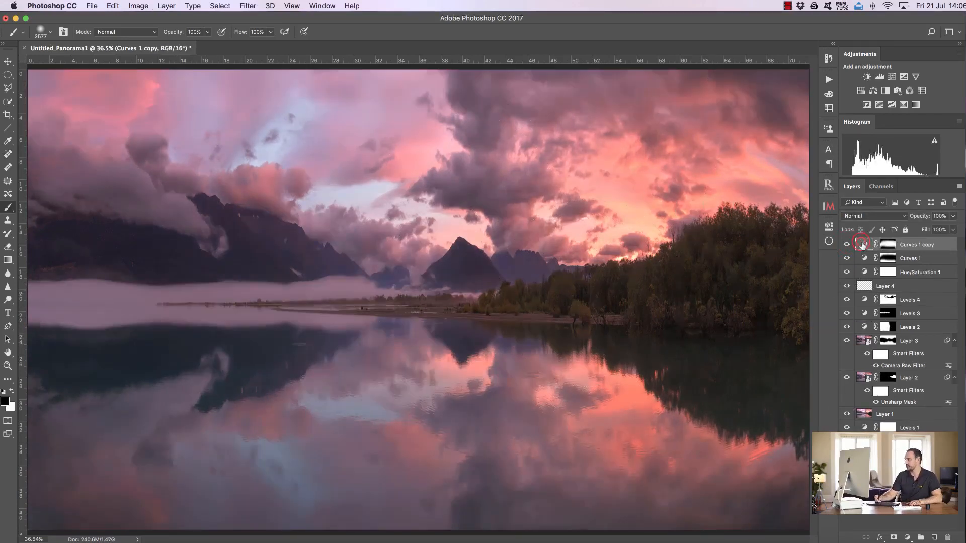
{"action": "left_click_drag", "start_coordinate": [761, 327], "coordinate": [790, 283]}
{"action": "left_click_drag", "start_coordinate": [674, 400], "coordinate": [676, 404]}
{"action": "left_click", "coordinate": [714, 356]}
{"action": "left_click_drag", "start_coordinate": [715, 355], "coordinate": [715, 361]}
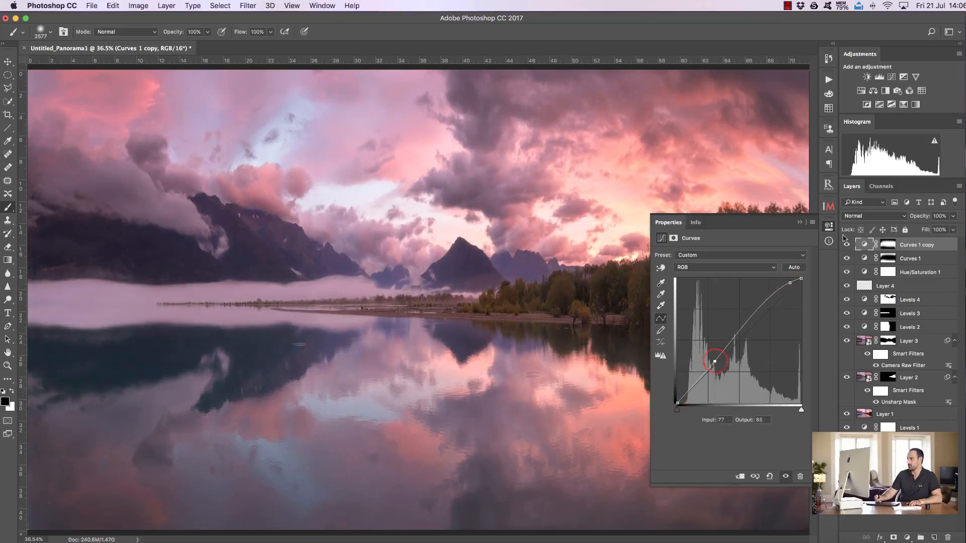
Set the brightening Curves layer to 66% opacity, comparing the image with the layer hidden and shown.
{"action": "left_click", "coordinate": [846, 245]}
{"action": "left_click", "coordinate": [846, 245]}
{"action": "left_click", "coordinate": [846, 246]}
{"action": "left_click", "coordinate": [846, 246]}
{"action": "left_click", "coordinate": [800, 225]}
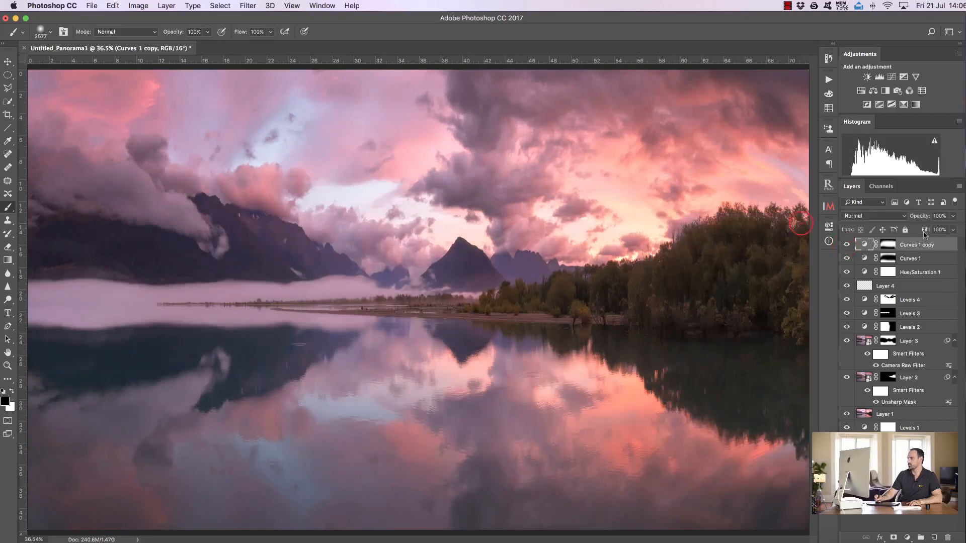
{"action": "left_click_drag", "start_coordinate": [928, 216], "coordinate": [905, 219]}
{"action": "left_click", "coordinate": [846, 244]}
{"action": "left_click", "coordinate": [847, 245]}
Paint black on the brightening Curves mask with a 1117-pixel brush over the bright part of the sunset sky.
{"action": "left_click", "coordinate": [888, 245]}
{"action": "key", "text": "x"}
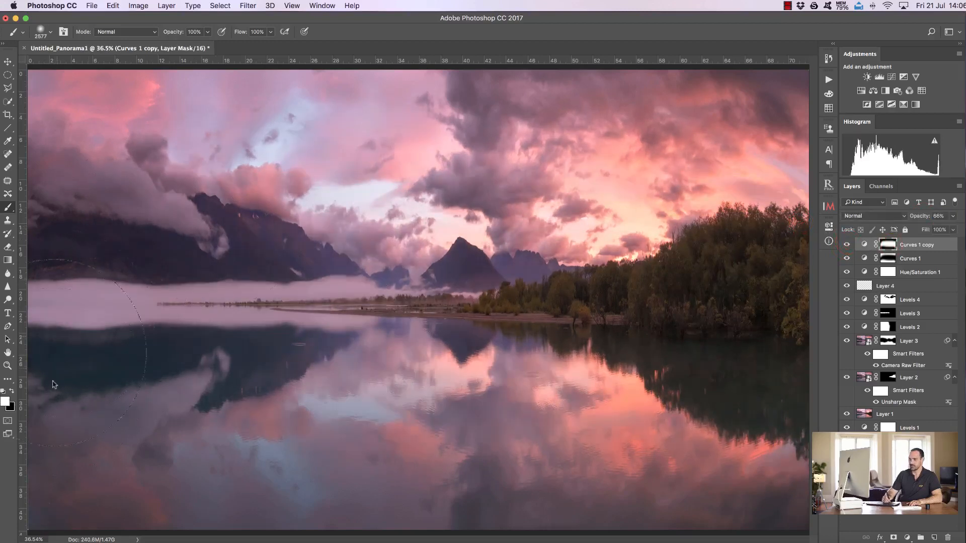
{"action": "left_click", "coordinate": [11, 391]}
{"action": "left_click_drag", "start_coordinate": [419, 316], "coordinate": [283, 326]}
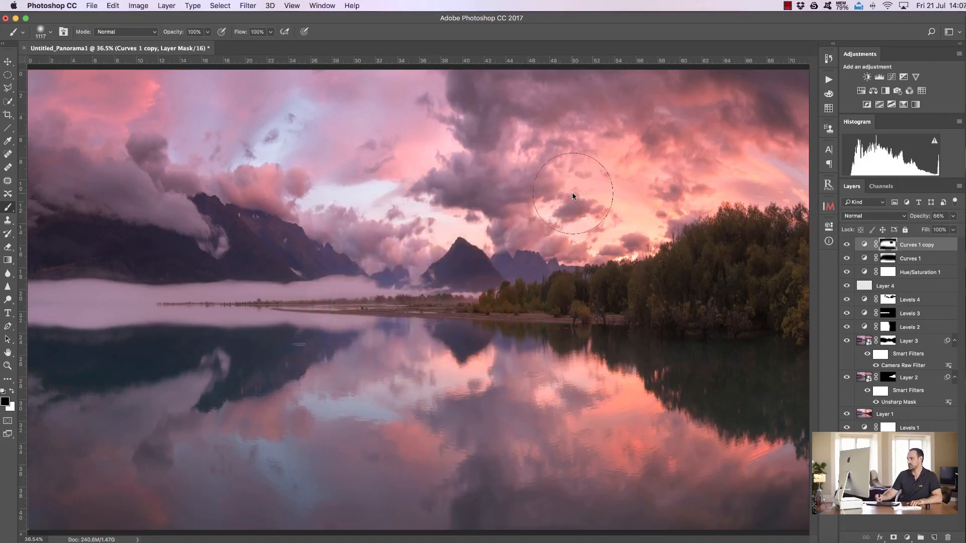
Compare the image with both Curves layers hidden and shown, leaving them visible.
{"action": "mouse_move", "coordinate": [847, 259]}
{"action": "left_mouse_down"}
{"action": "mouse_move", "coordinate": [848, 243]}
{"action": "mouse_move", "coordinate": [851, 254]}
{"action": "left_mouse_up"}
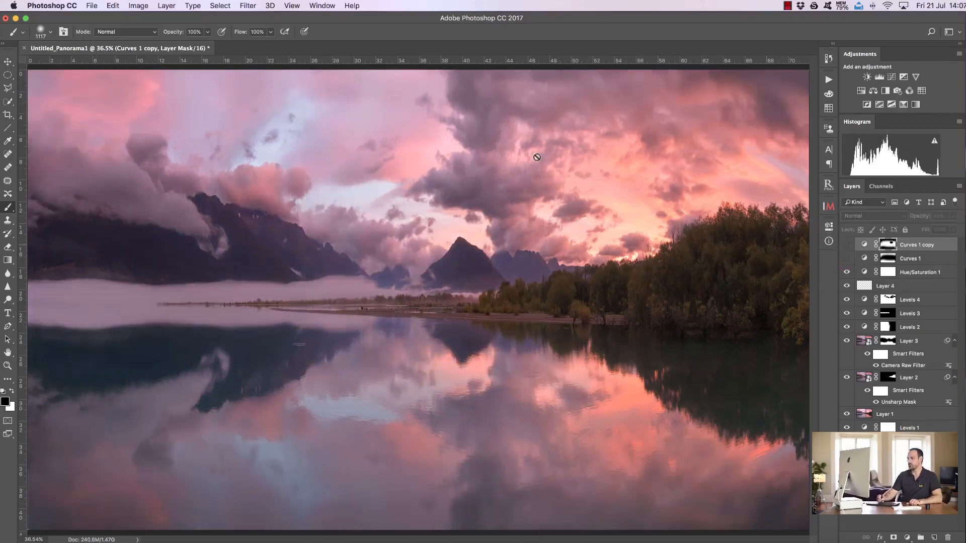
{"action": "left_click_drag", "start_coordinate": [846, 259], "coordinate": [847, 247]}
{"action": "left_click", "coordinate": [846, 245]}
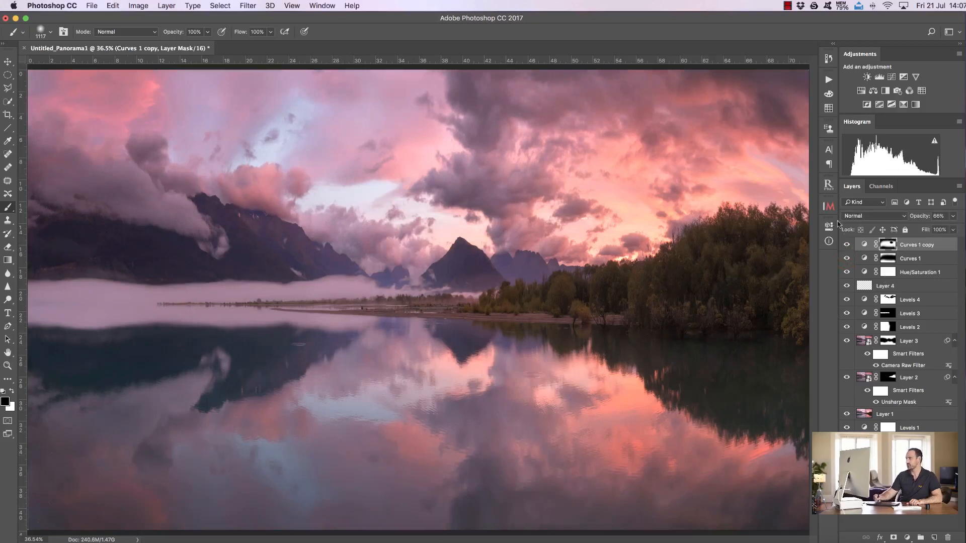
{"action": "left_click", "coordinate": [847, 245]}
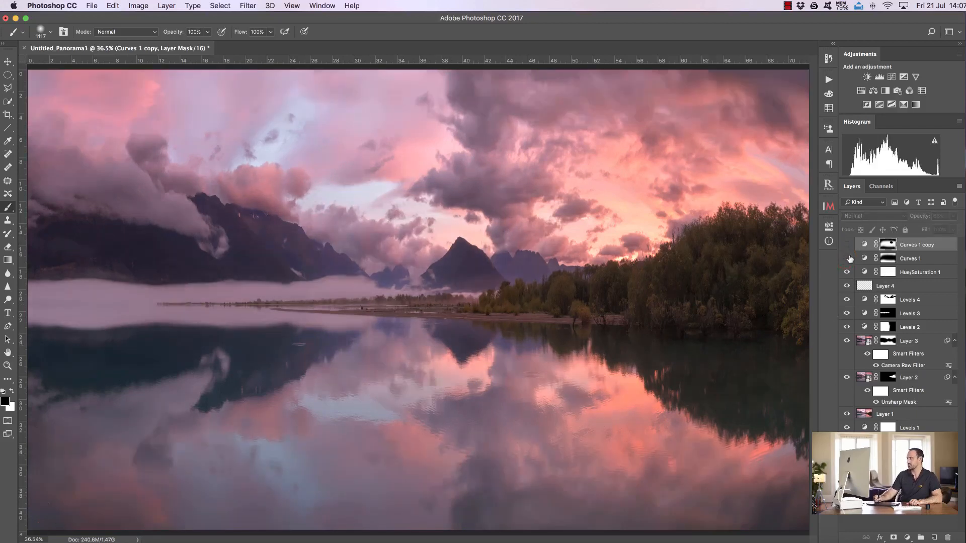
{"action": "left_click", "coordinate": [846, 244]}
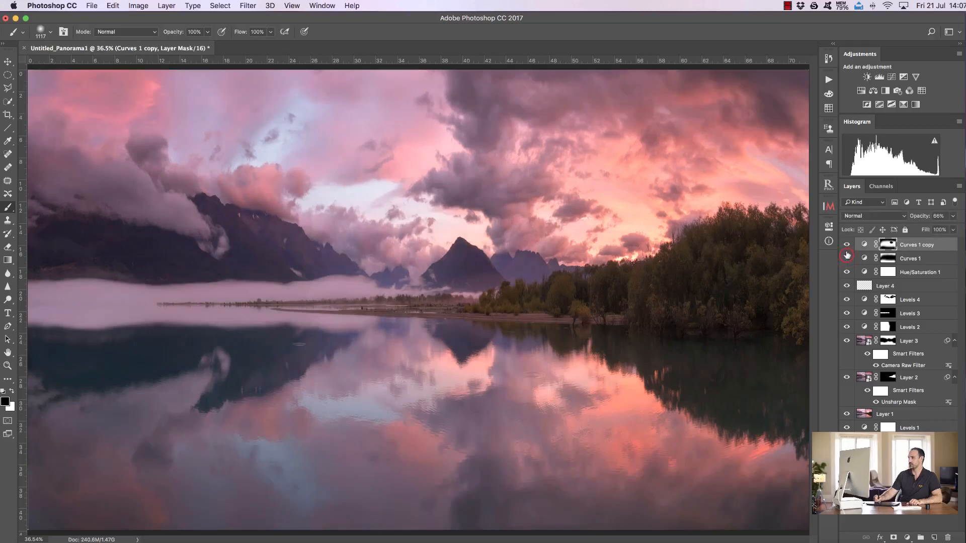
{"action": "left_click", "coordinate": [847, 245]}
{"action": "left_click", "coordinate": [846, 244]}
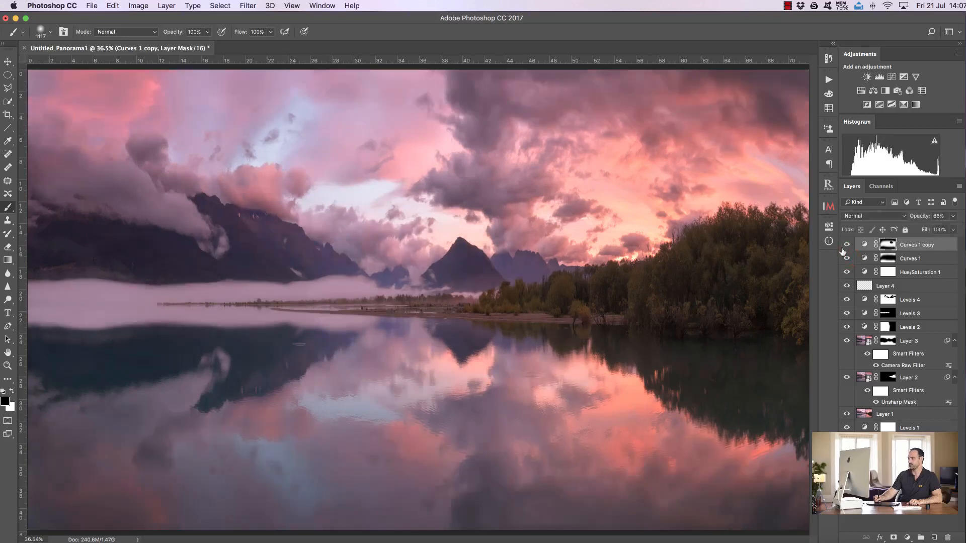